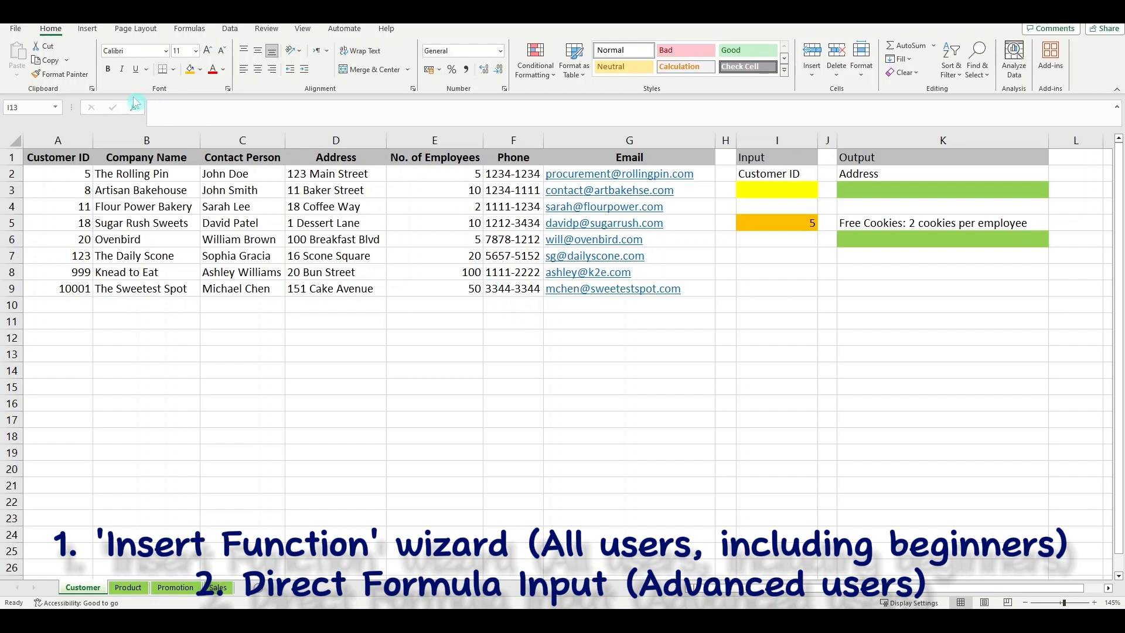
click(138, 111)
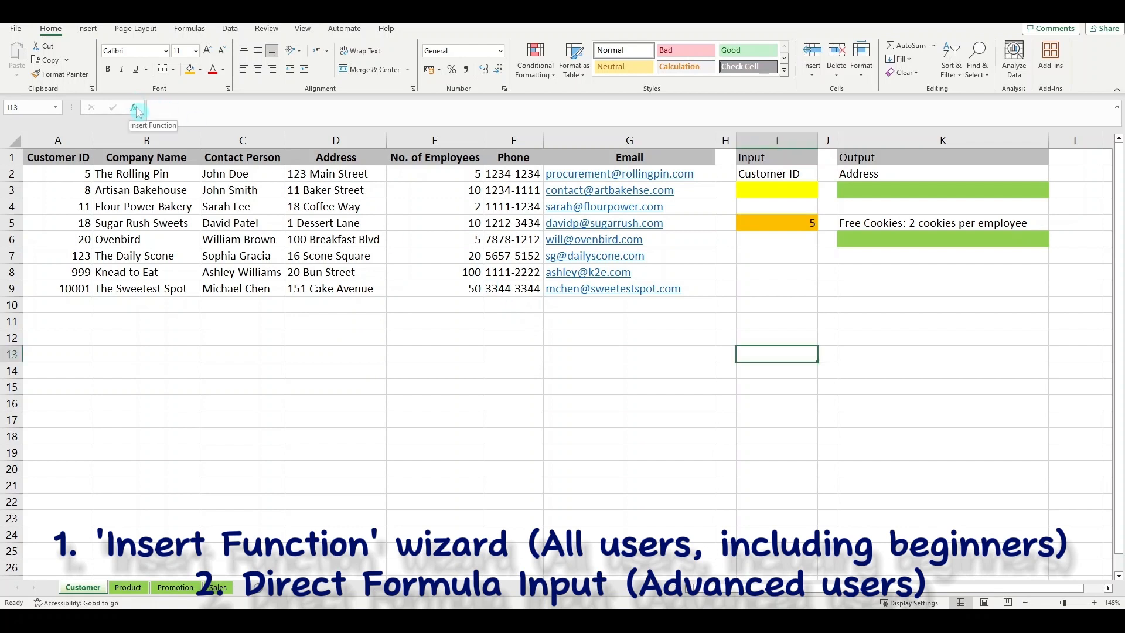
click(135, 109)
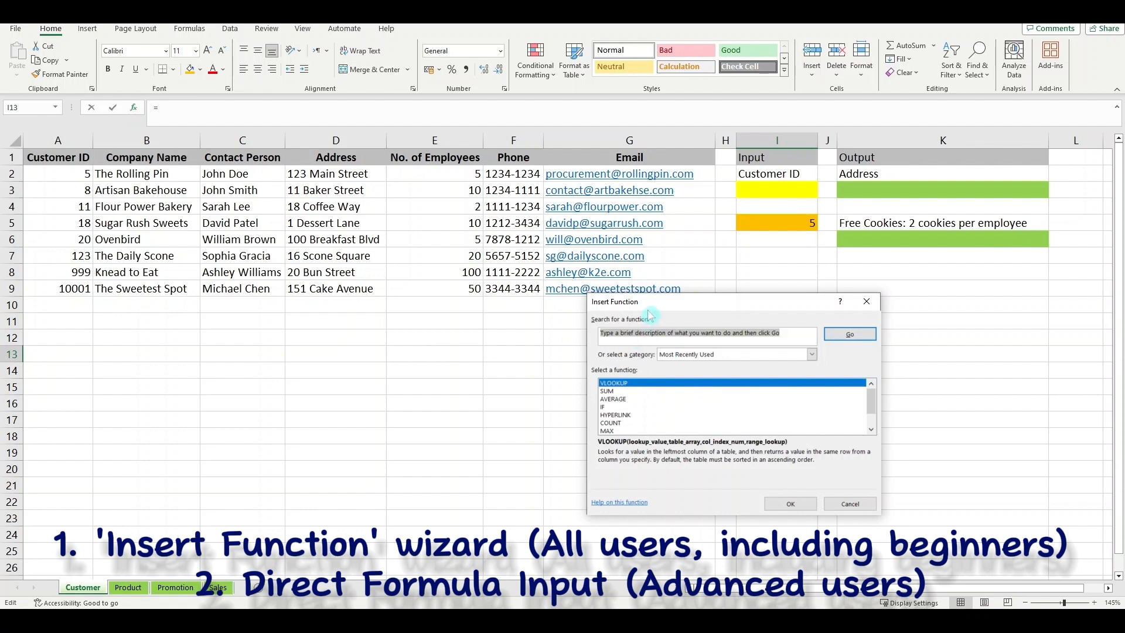
click(850, 504)
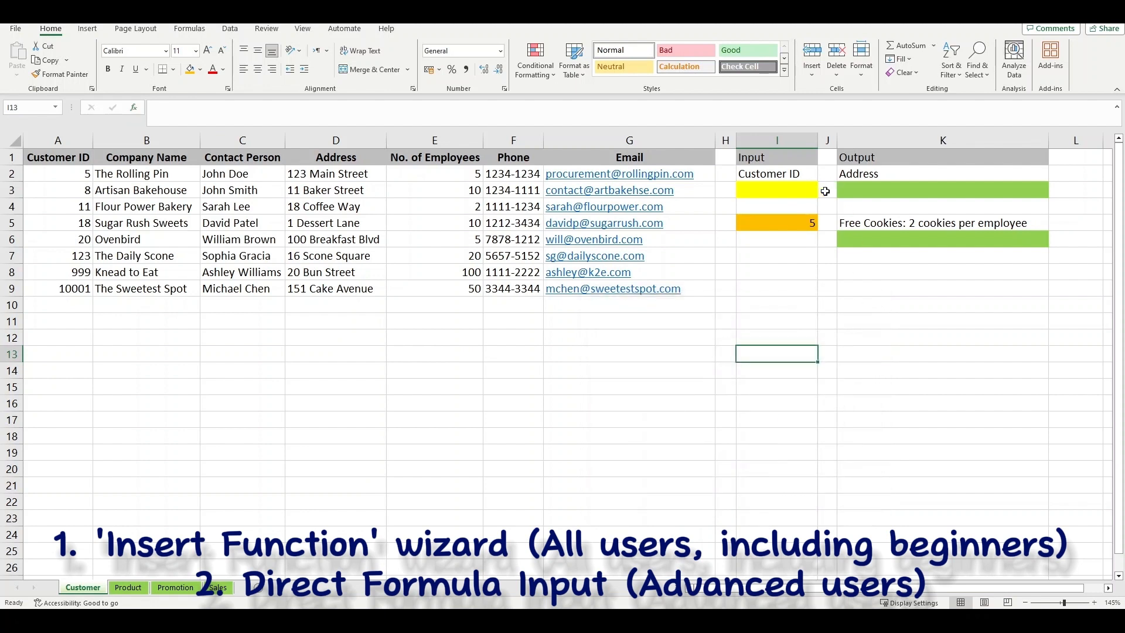
click(861, 190)
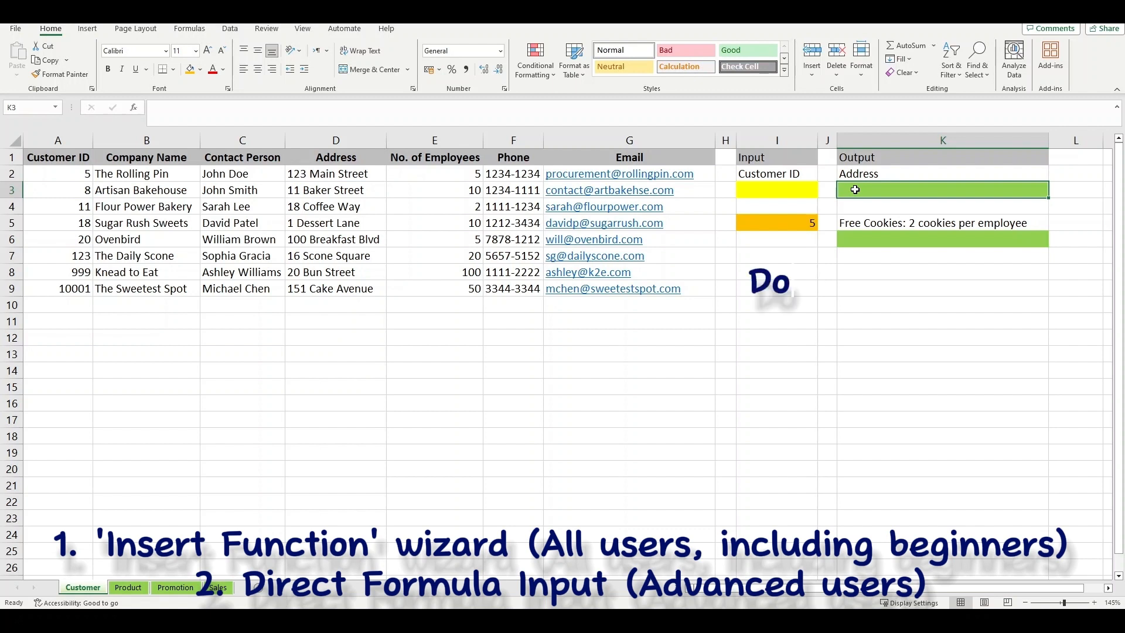
double_click(858, 190)
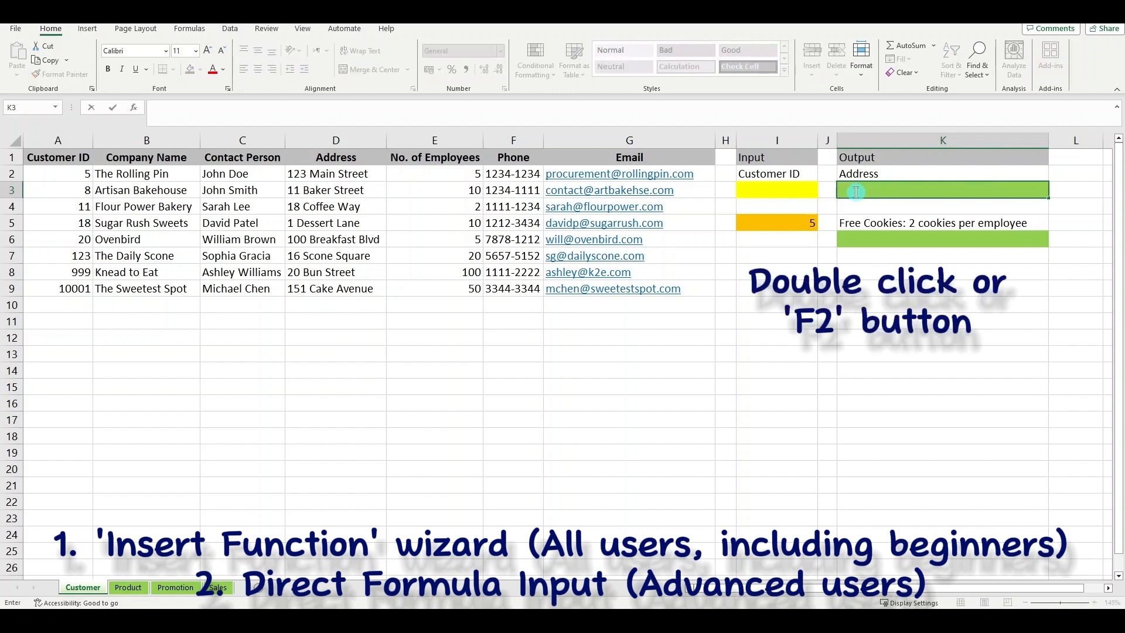
text(=vloo)
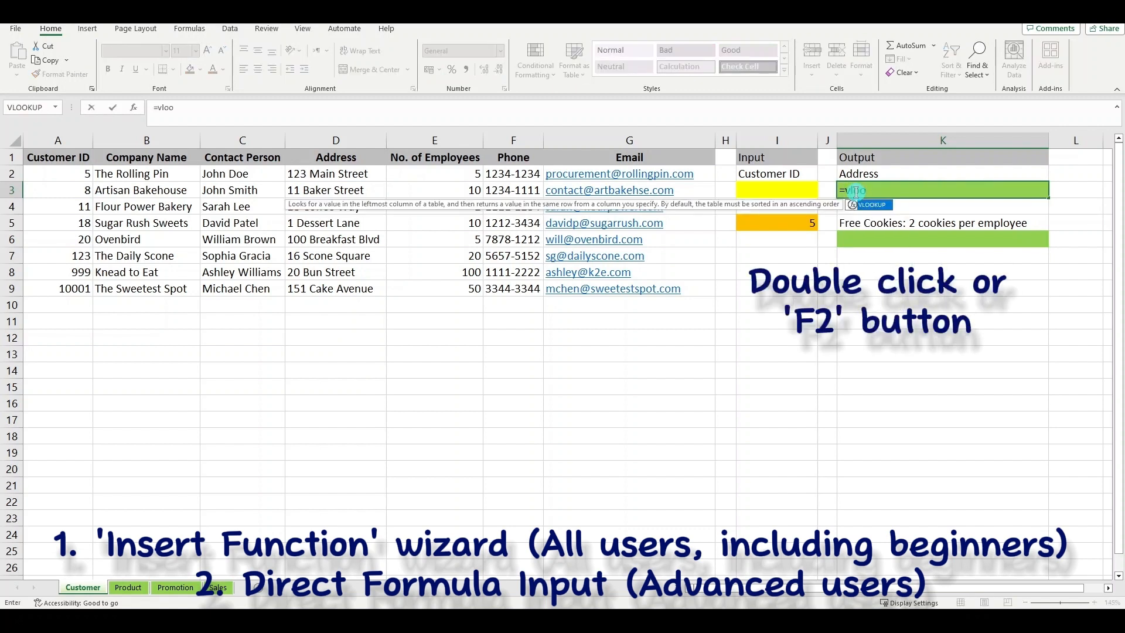
key(Escape)
key(Escape)
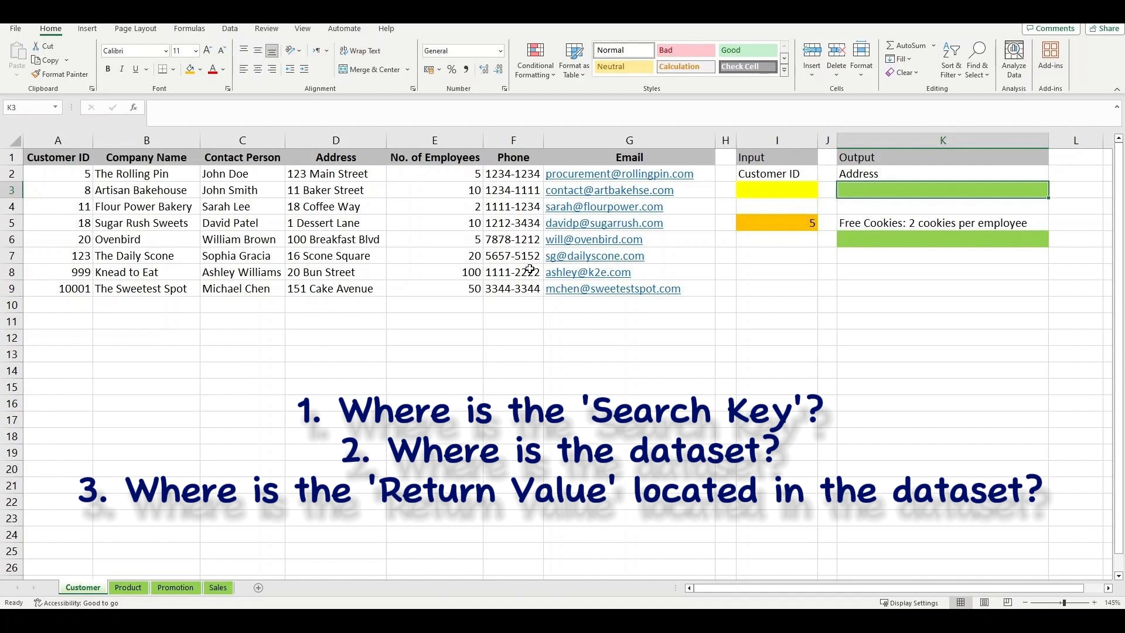
Step: Examine the search key cell I3, the dataset A1:G9, its Address column and its Customer ID column
click(743, 196)
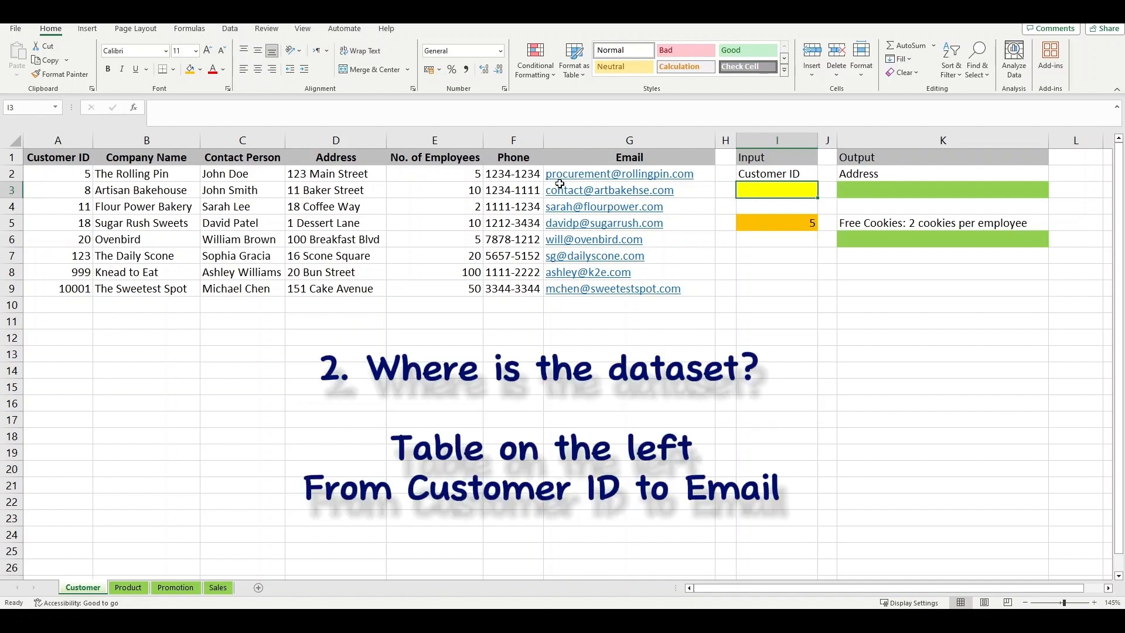
drag(70, 160, 625, 294)
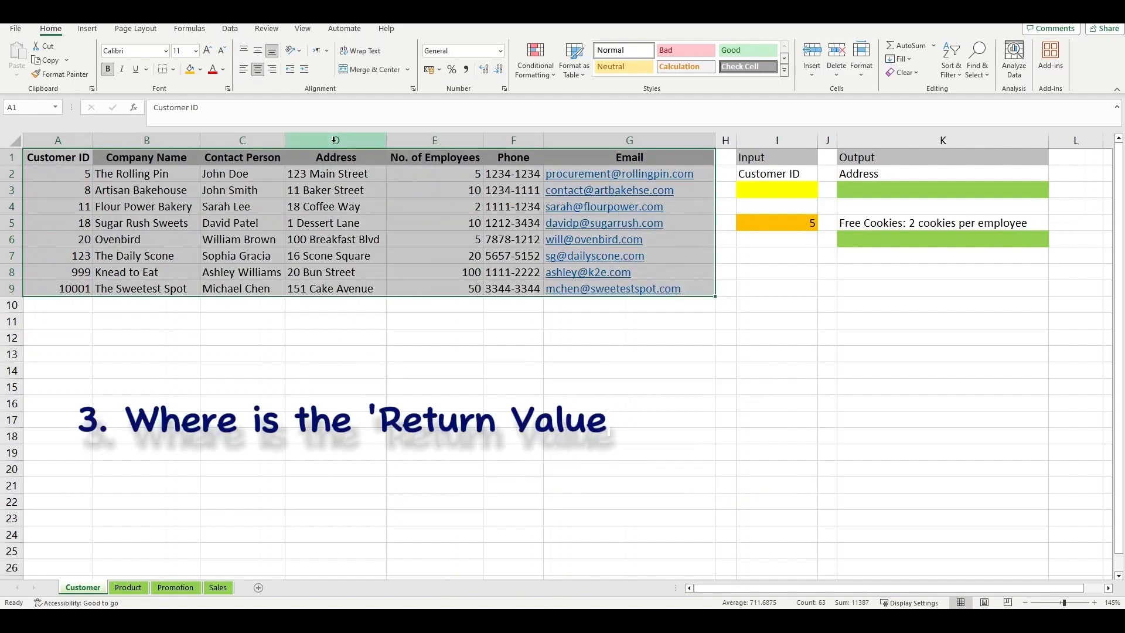
click(339, 137)
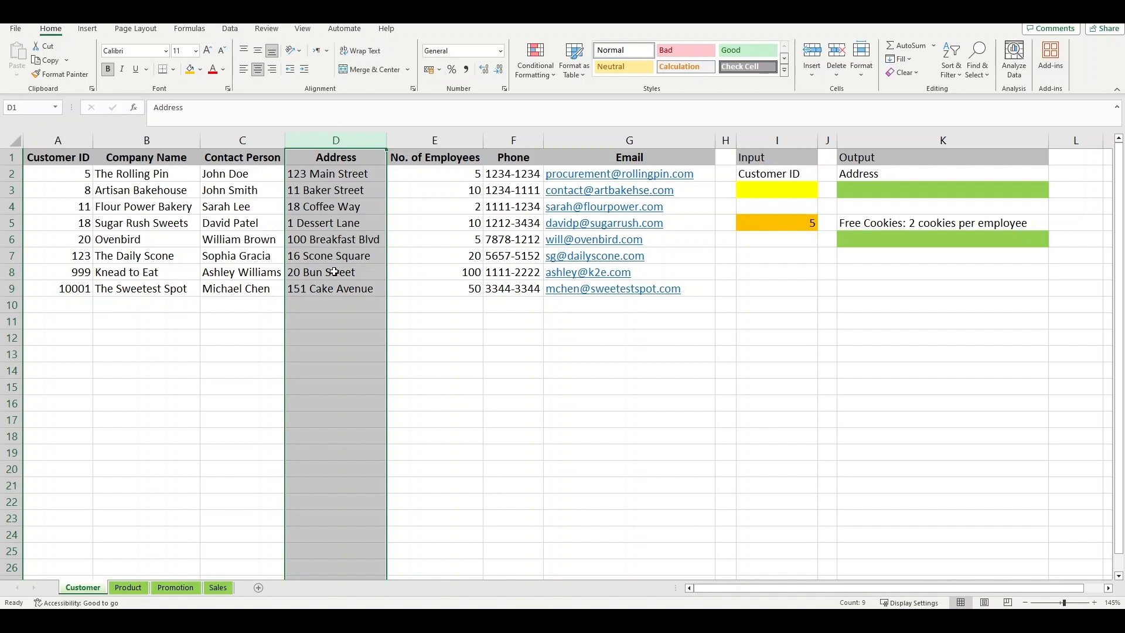
click(71, 139)
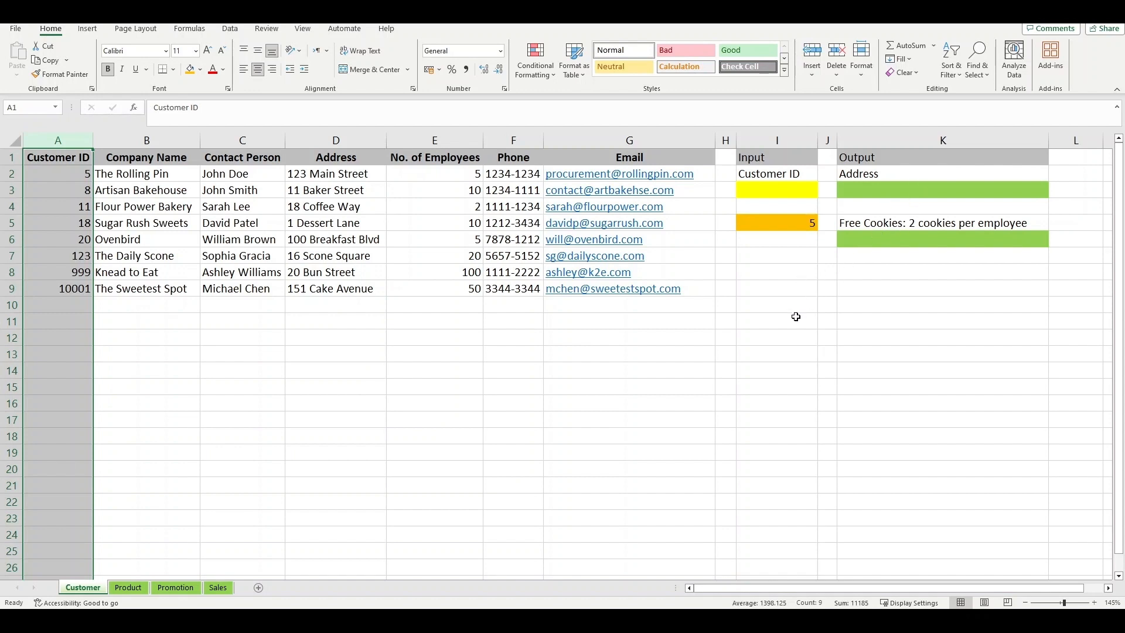
Step: Search the function wizard for vlookup and insert the VLOOKUP function into cell K3 under Address
click(861, 190)
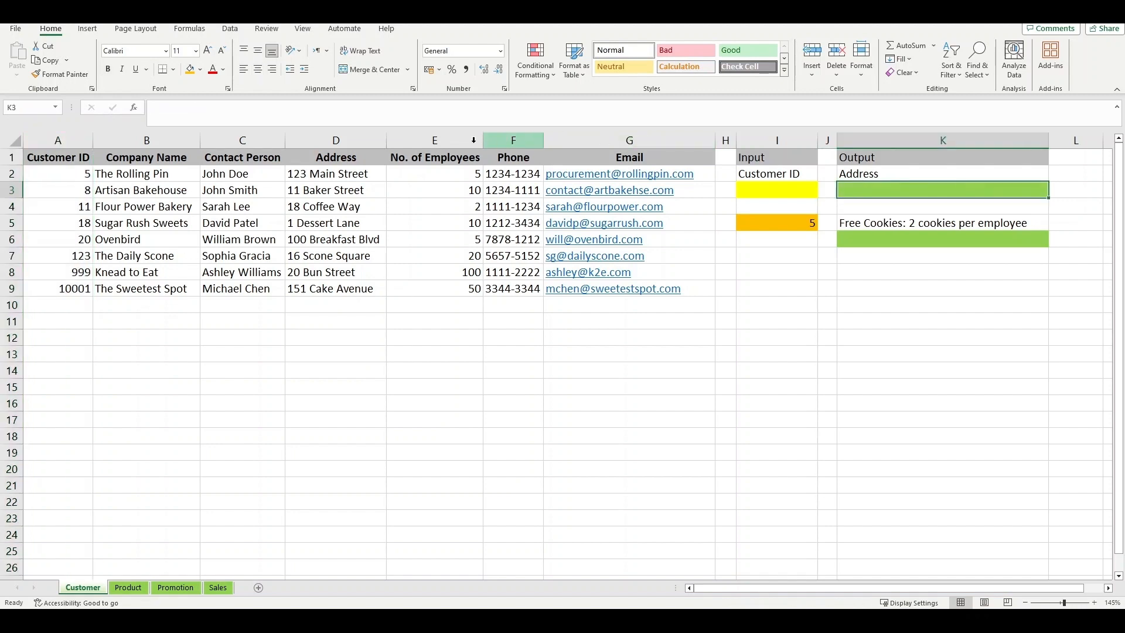
click(134, 109)
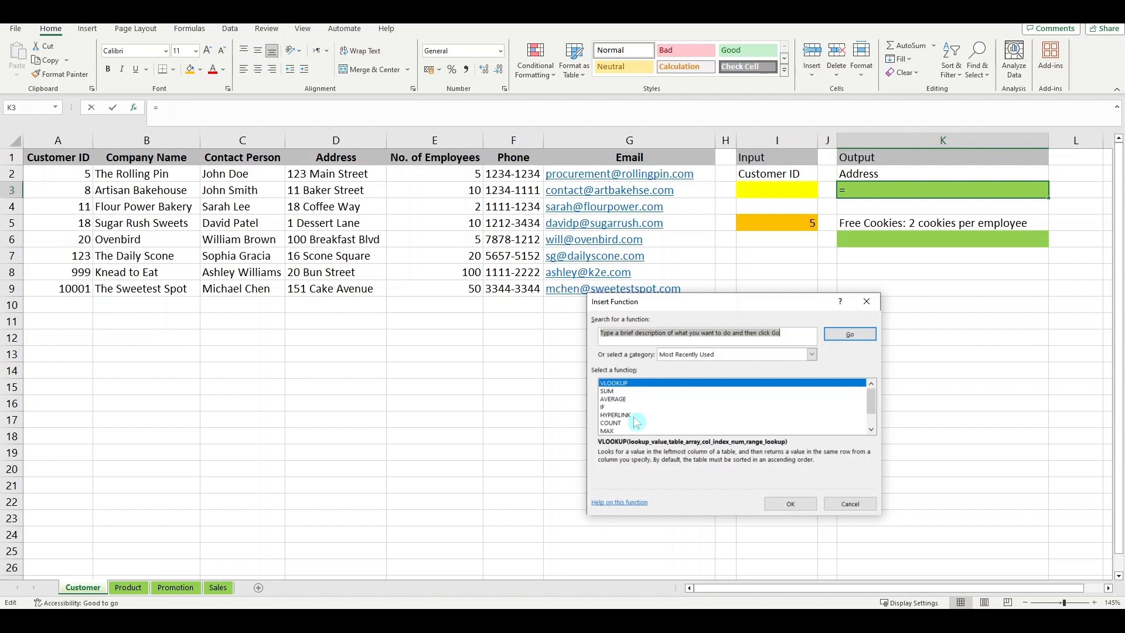
click(633, 333)
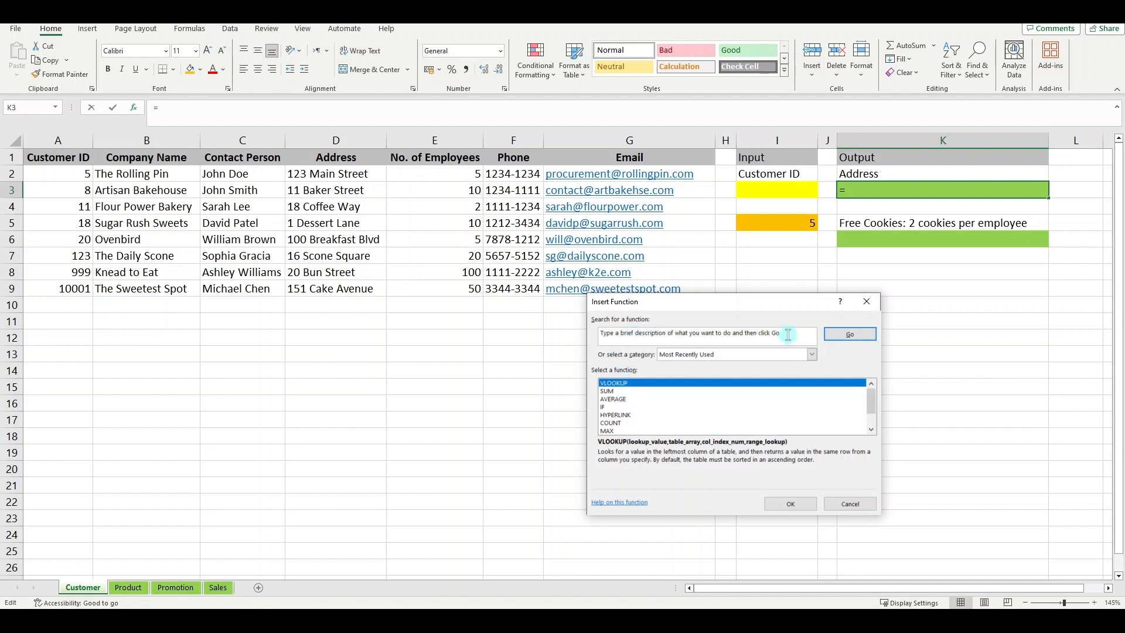
drag(788, 335, 589, 334)
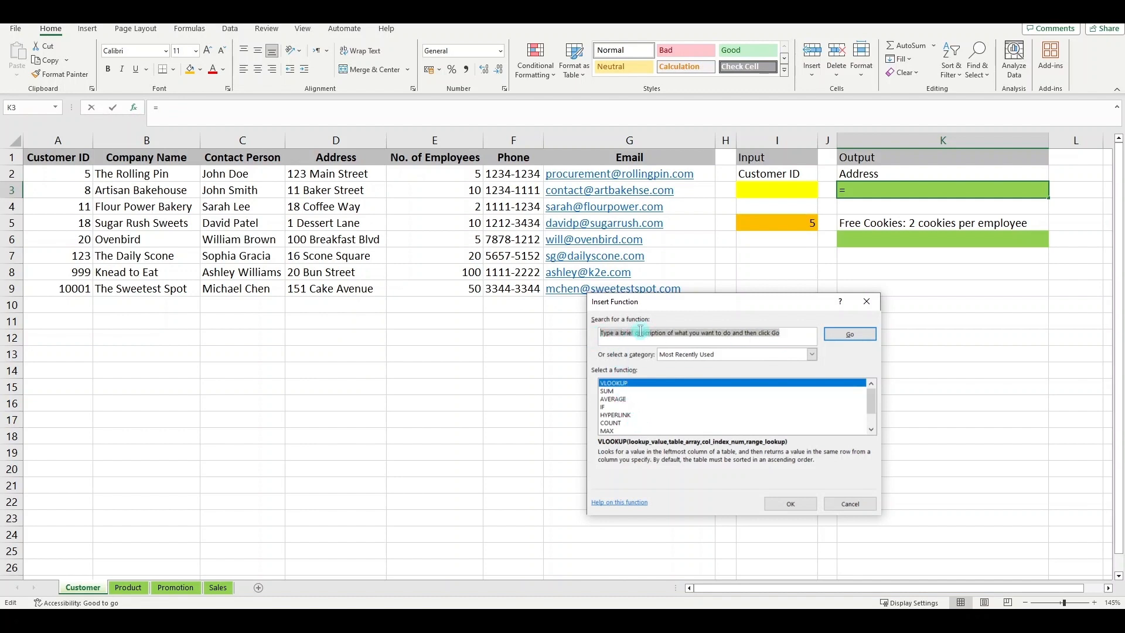
text(vlookup)
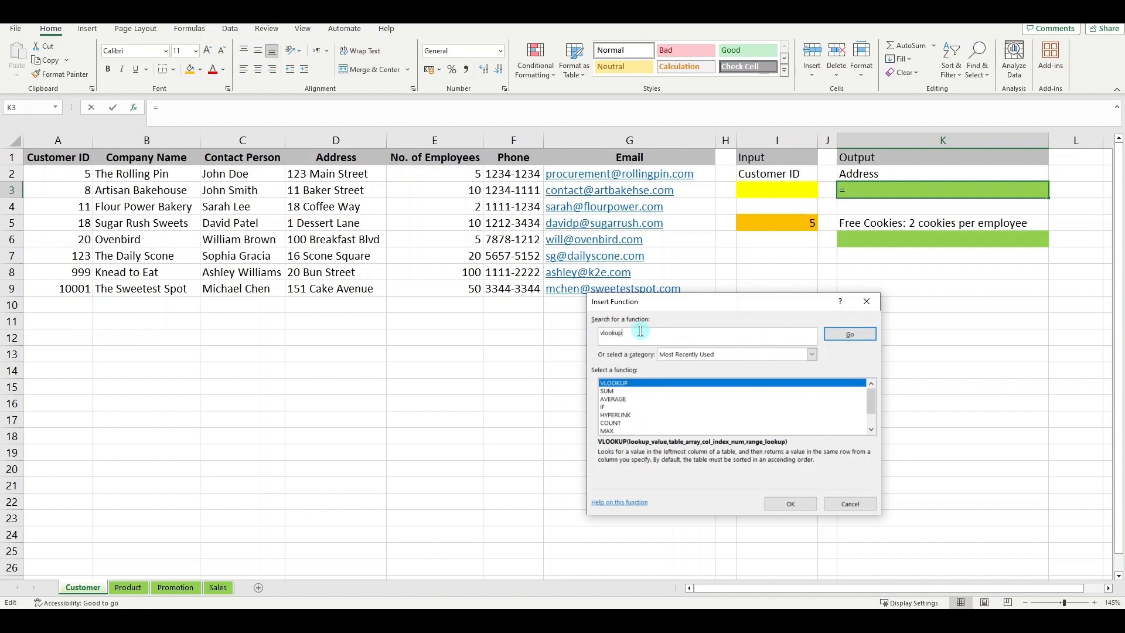
click(851, 334)
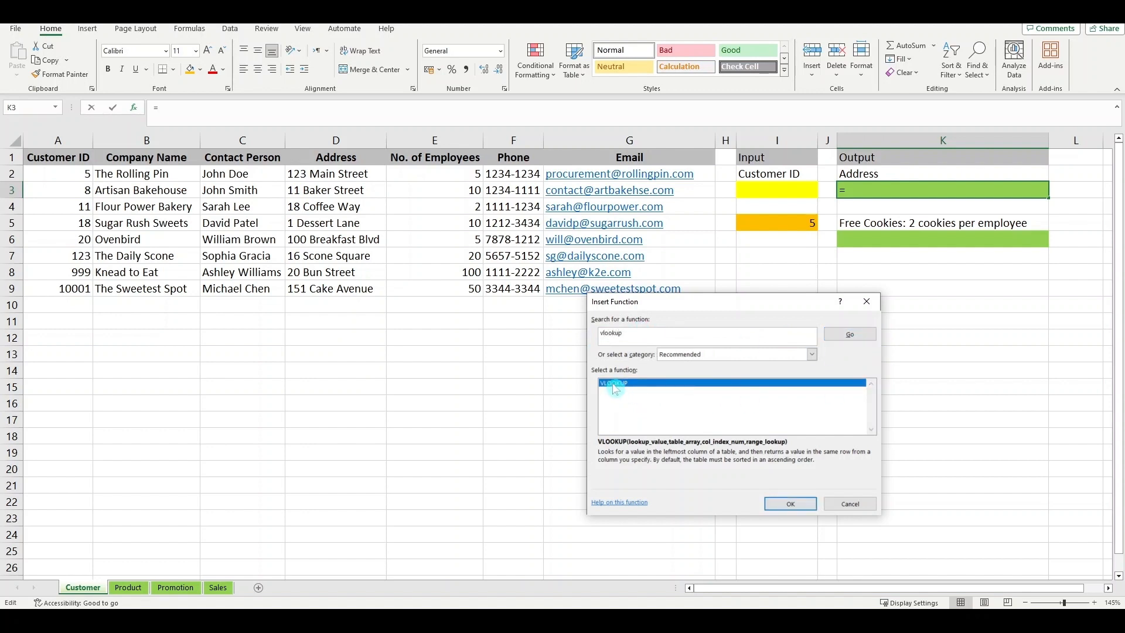
double_click(614, 385)
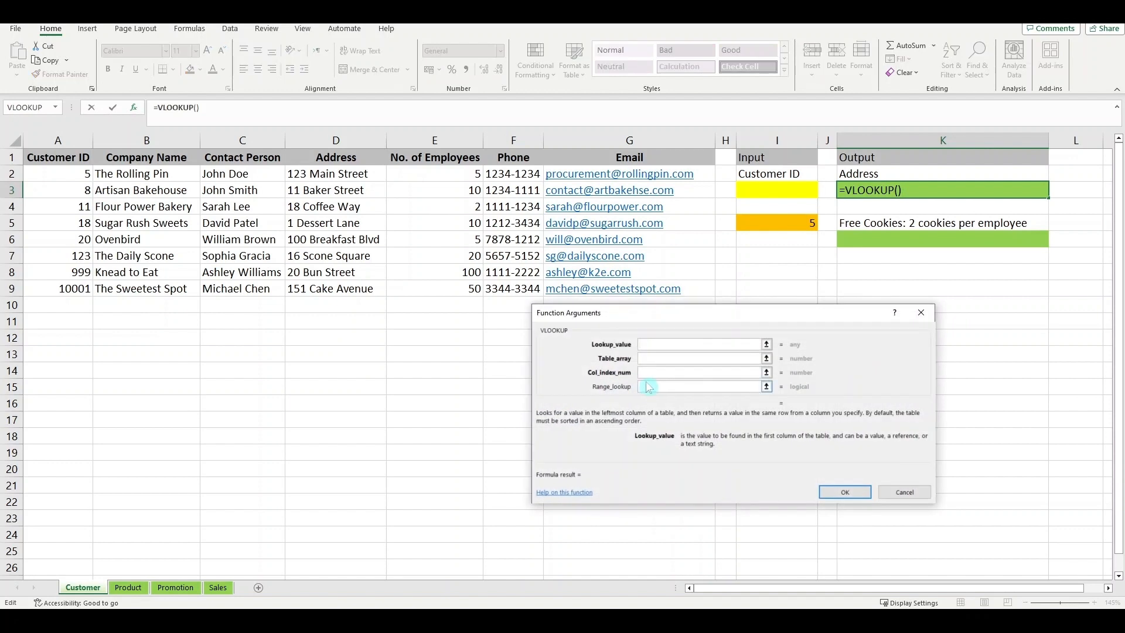
Step: Set the VLOOKUP lookup value to the yellow Customer ID input cell I3
drag(666, 317, 649, 317)
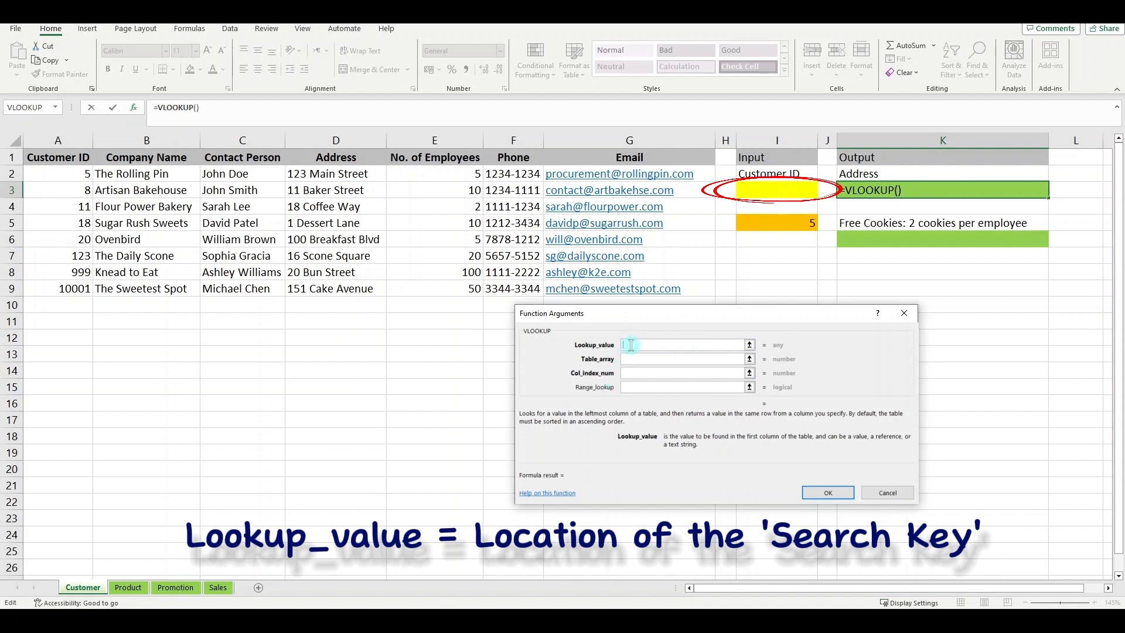
click(798, 191)
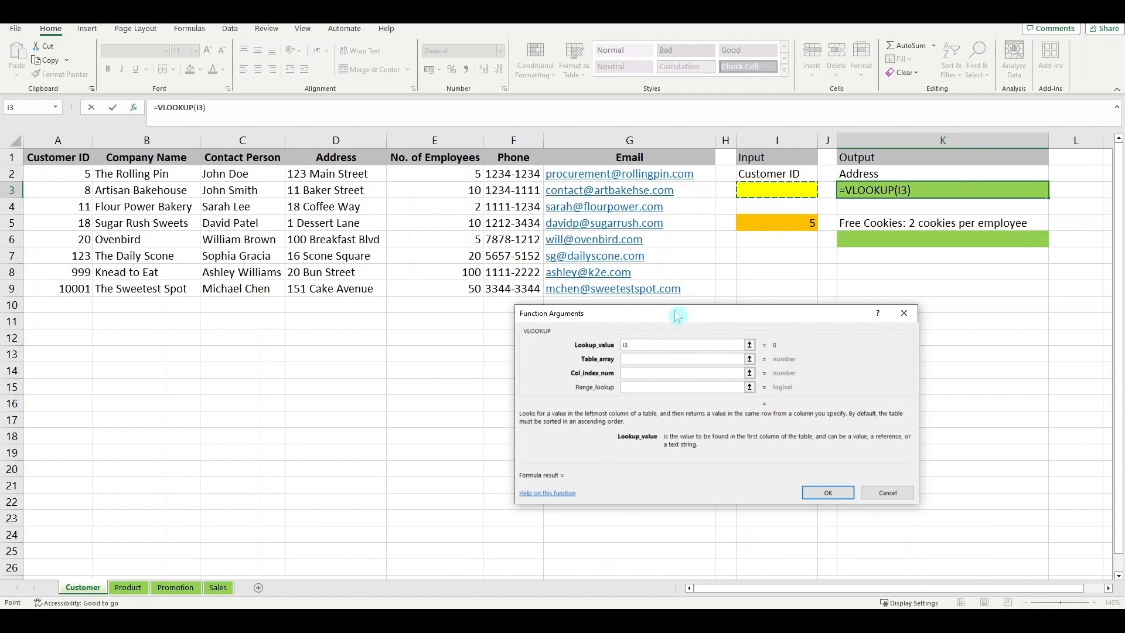
click(749, 345)
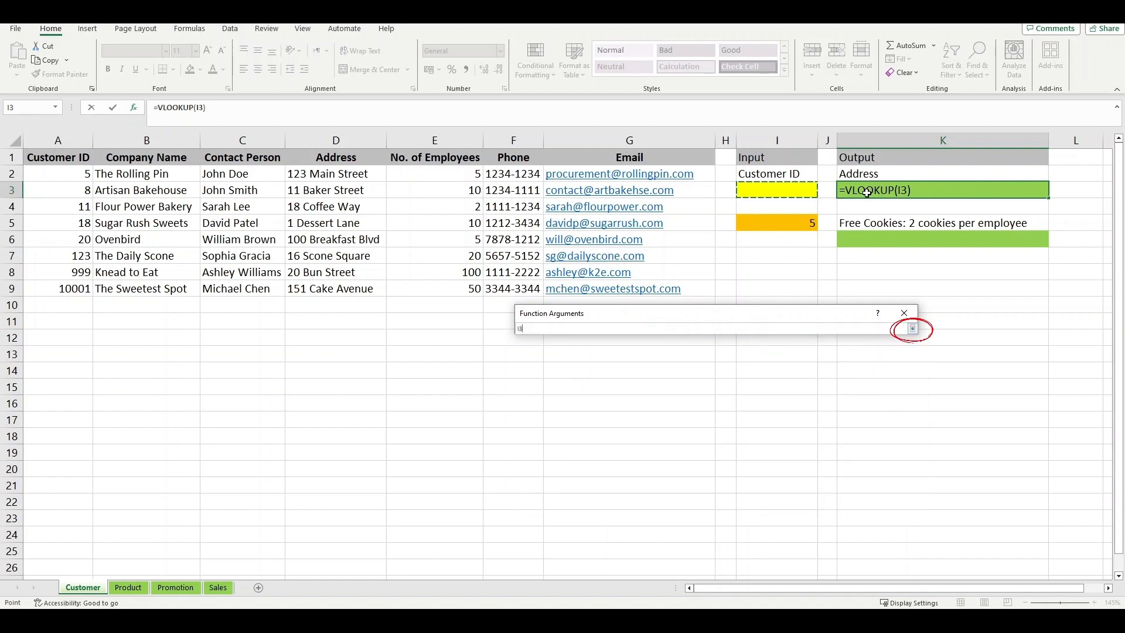
click(913, 329)
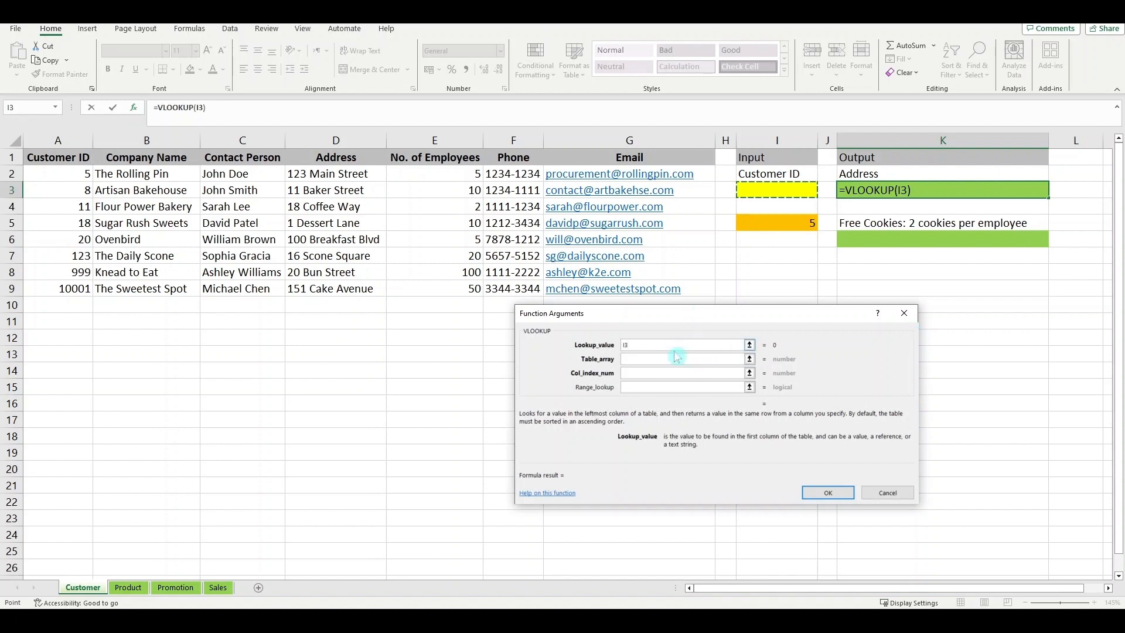
Step: Try the range from Customer ID to Address, A1:D9, as the table array
click(638, 358)
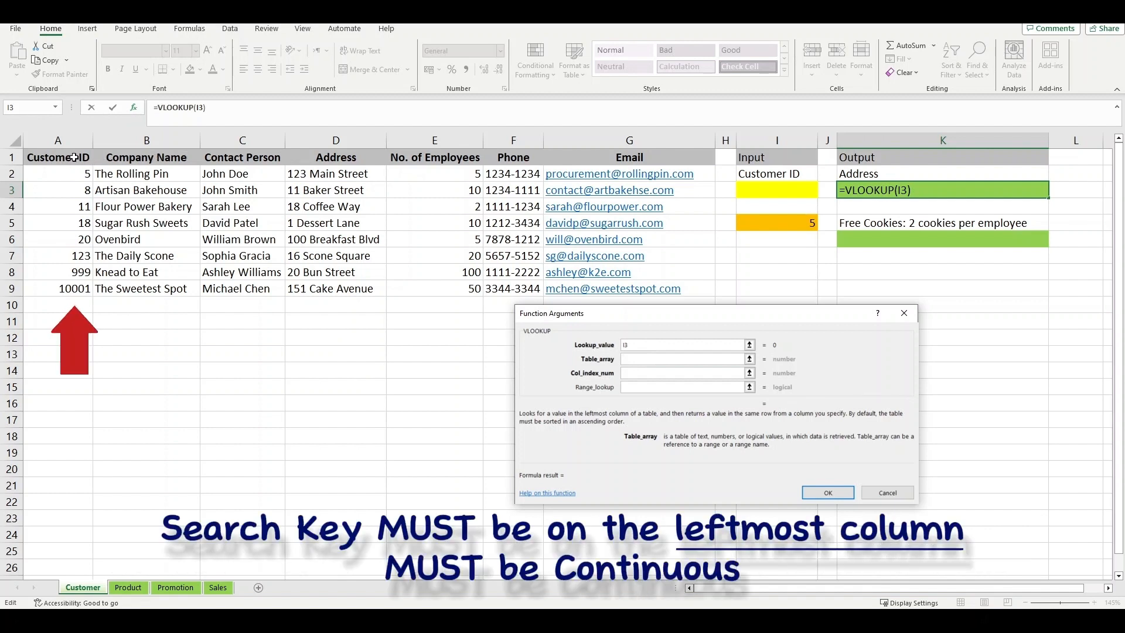
drag(74, 163, 590, 296)
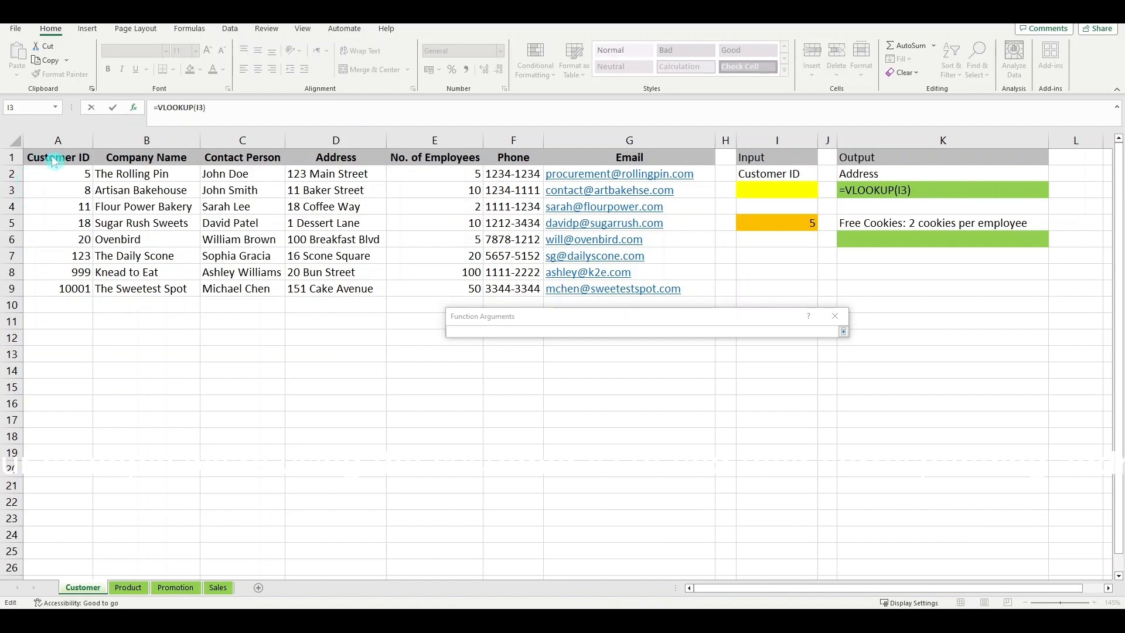
drag(53, 162, 80, 226)
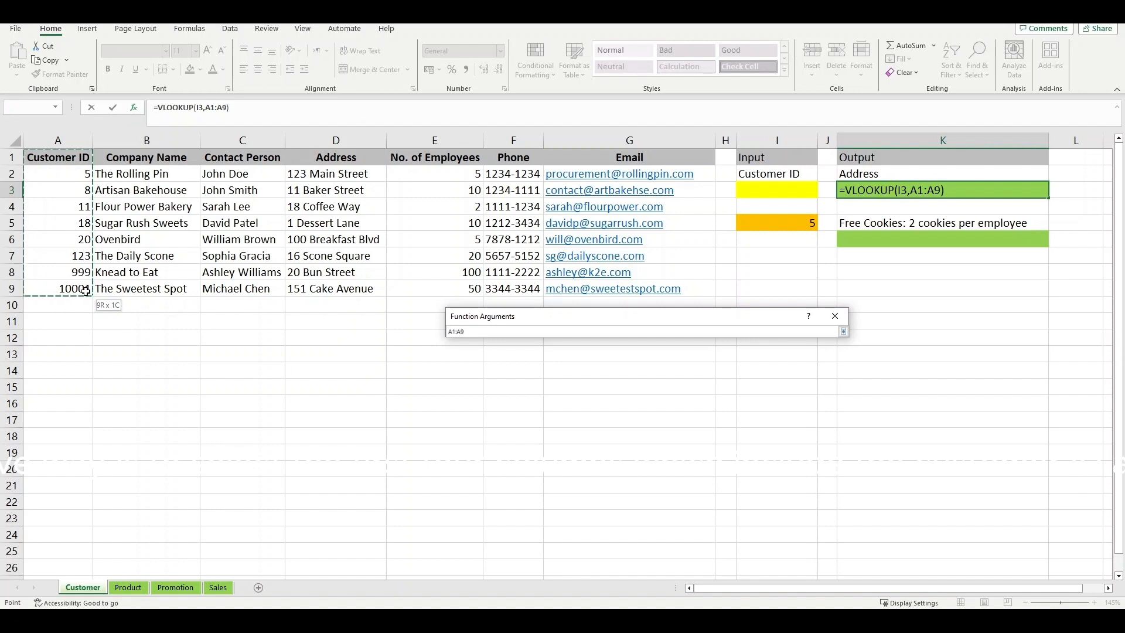
drag(85, 291, 314, 291)
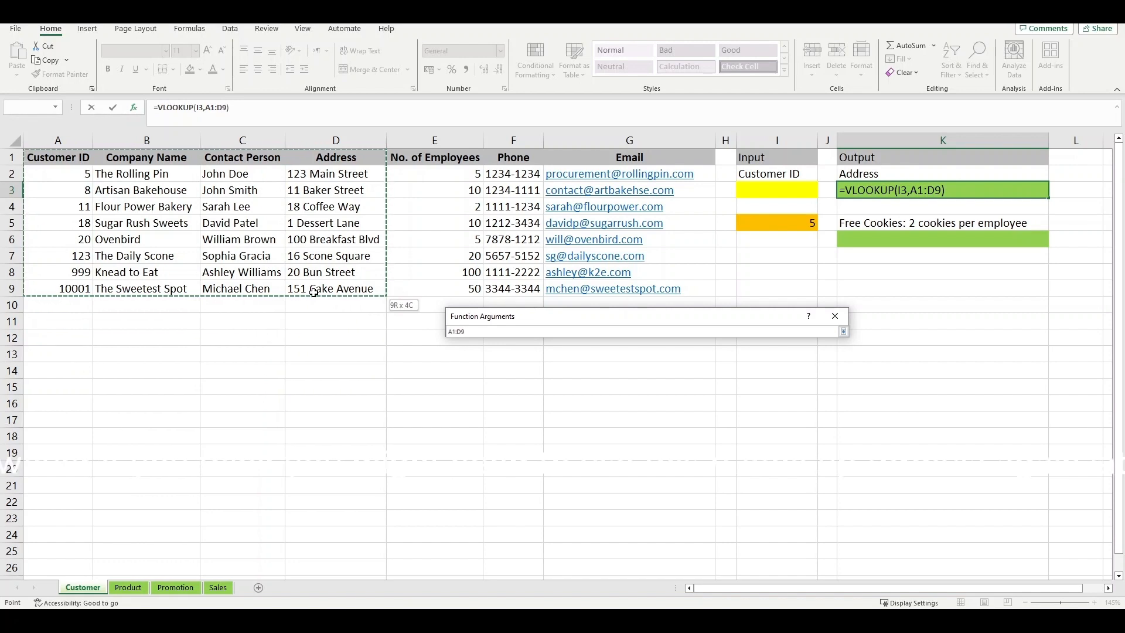
drag(314, 292, 314, 292)
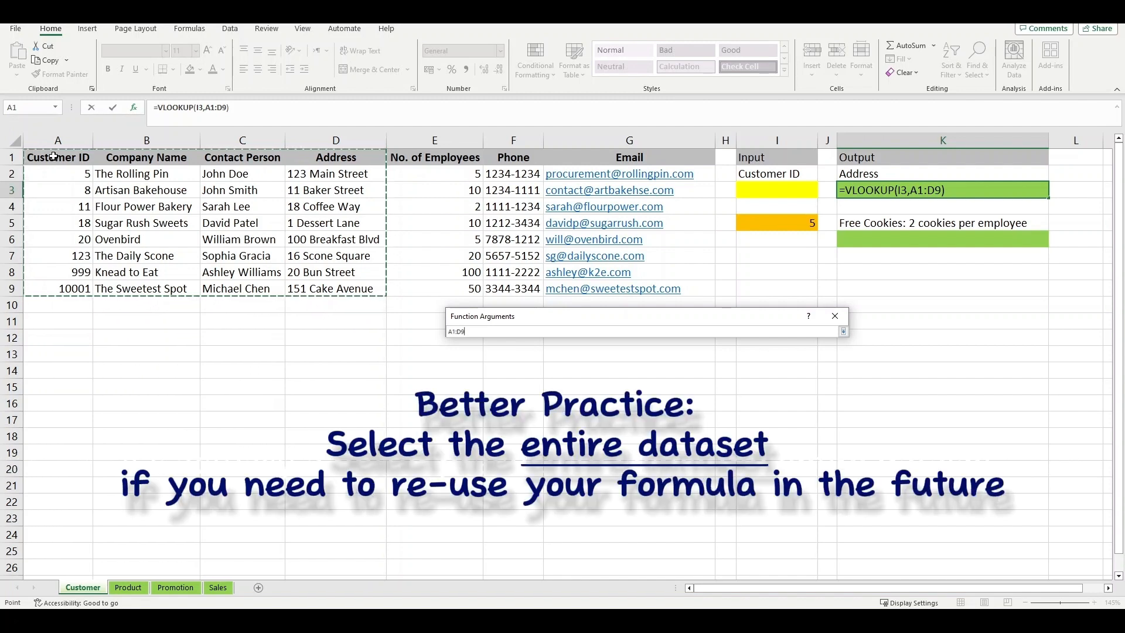
Step: Set the table array to the entire dataset A1:G9 and the column index number to 4
drag(53, 156, 549, 286)
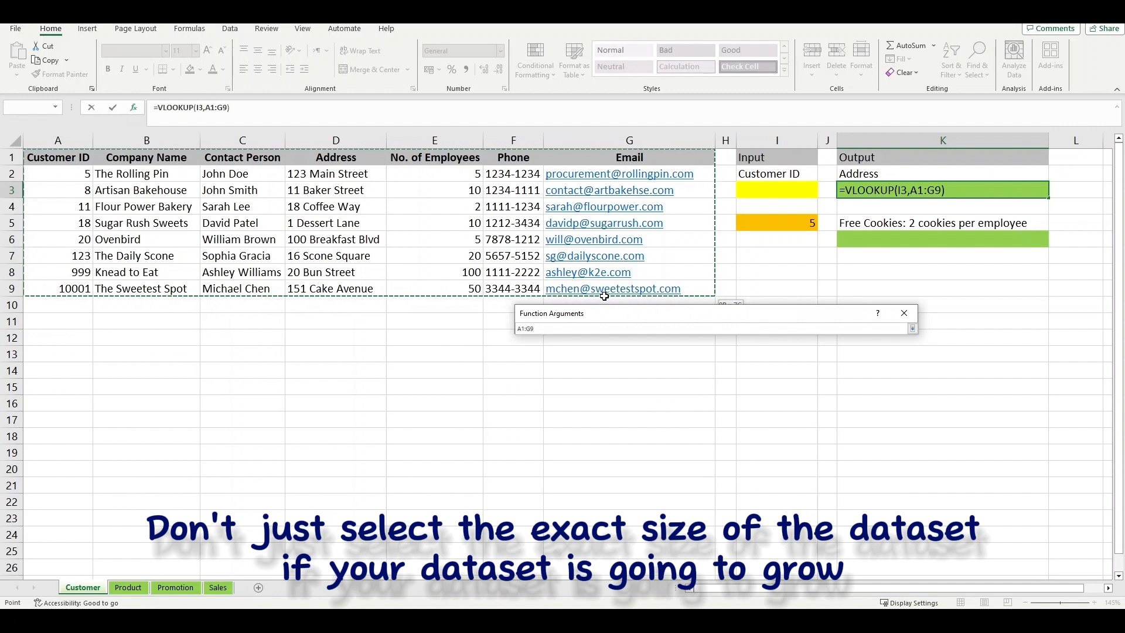
drag(604, 296, 605, 296)
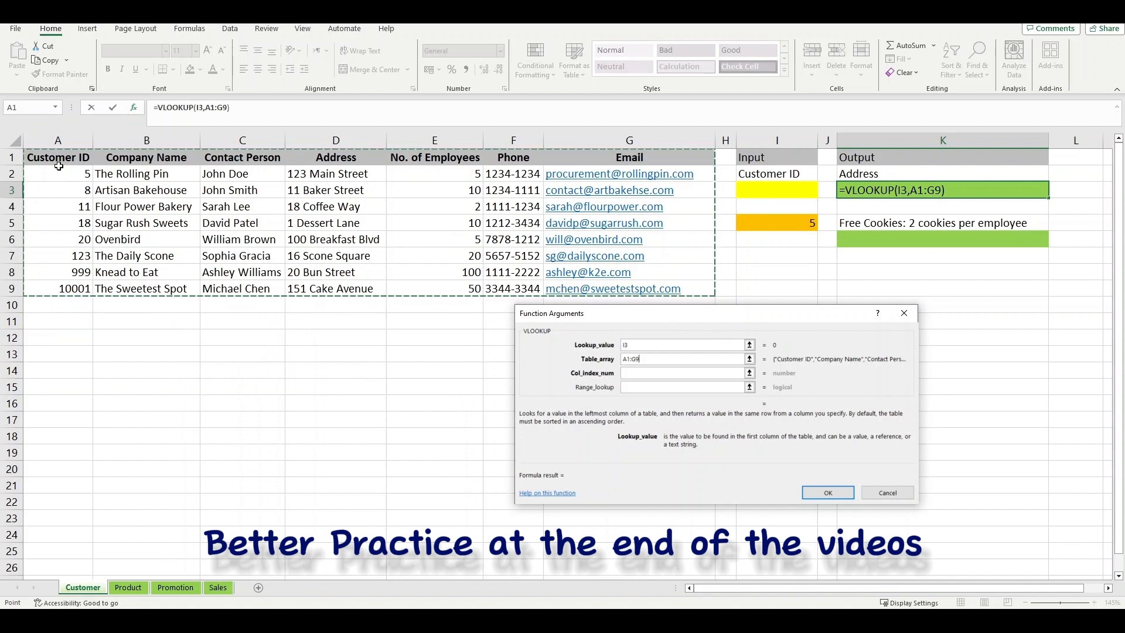
click(637, 373)
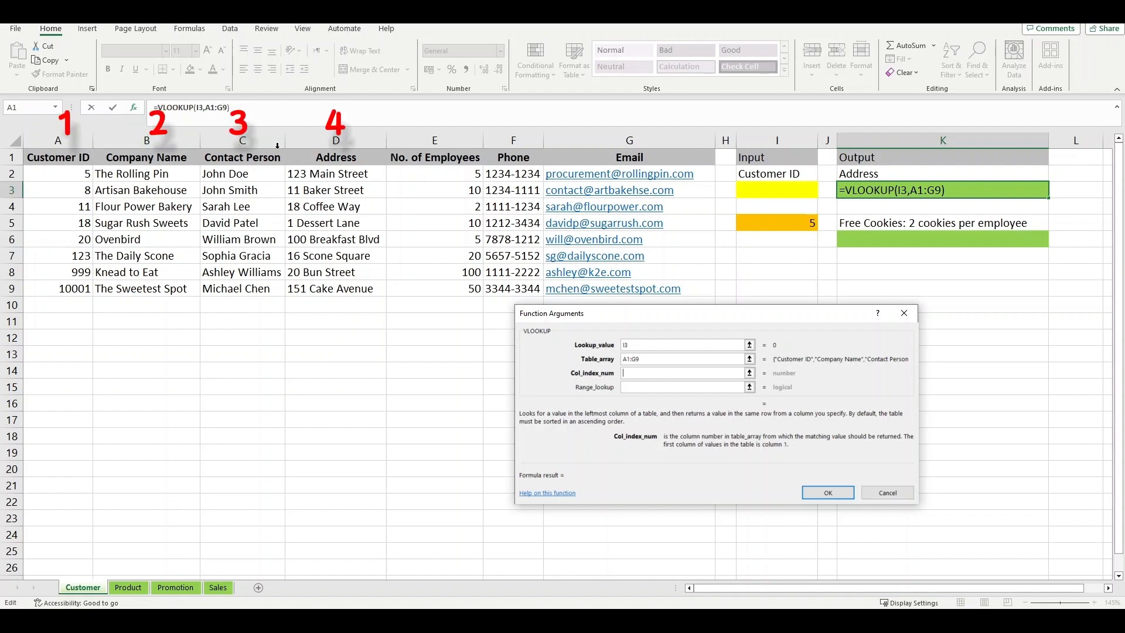
click(630, 373)
text(4)
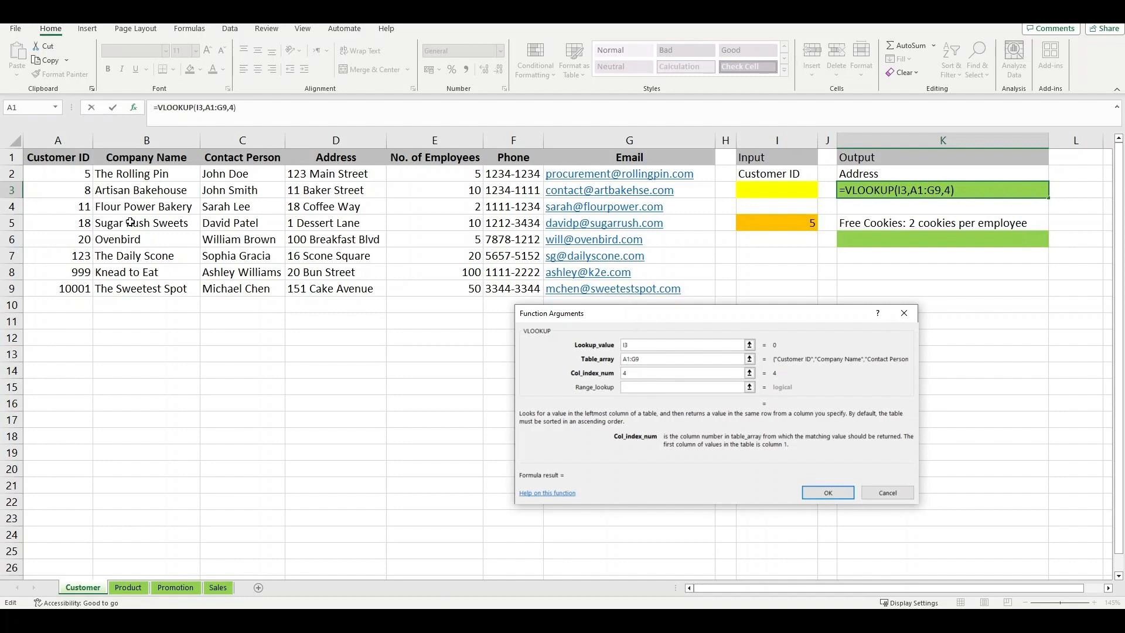
key(shift+Tab)
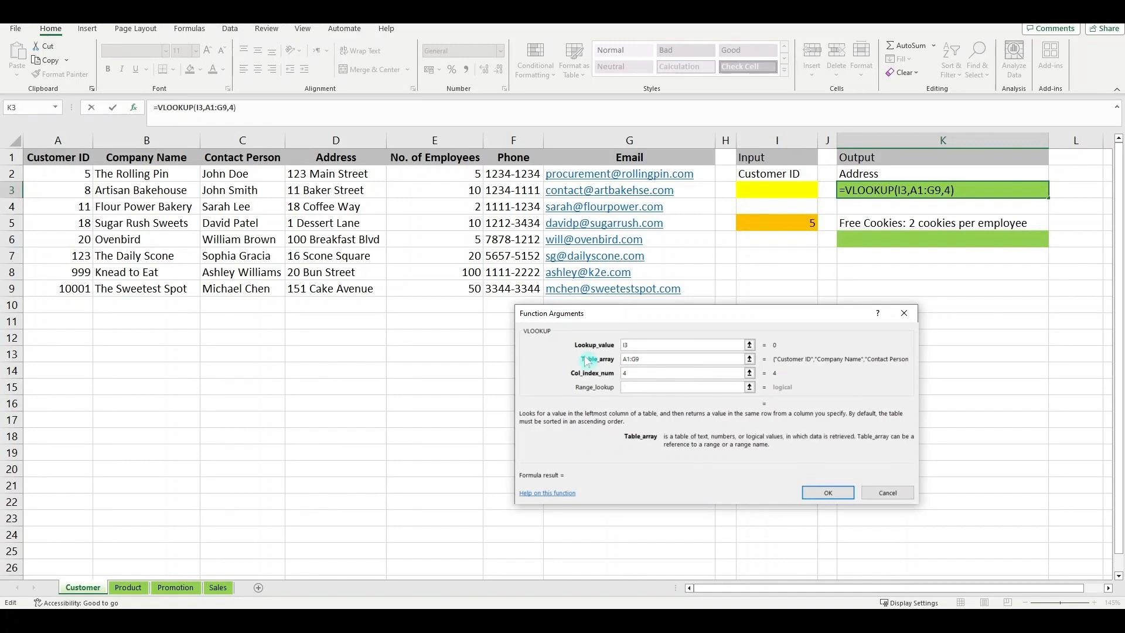
click(62, 155)
drag(63, 154, 69, 290)
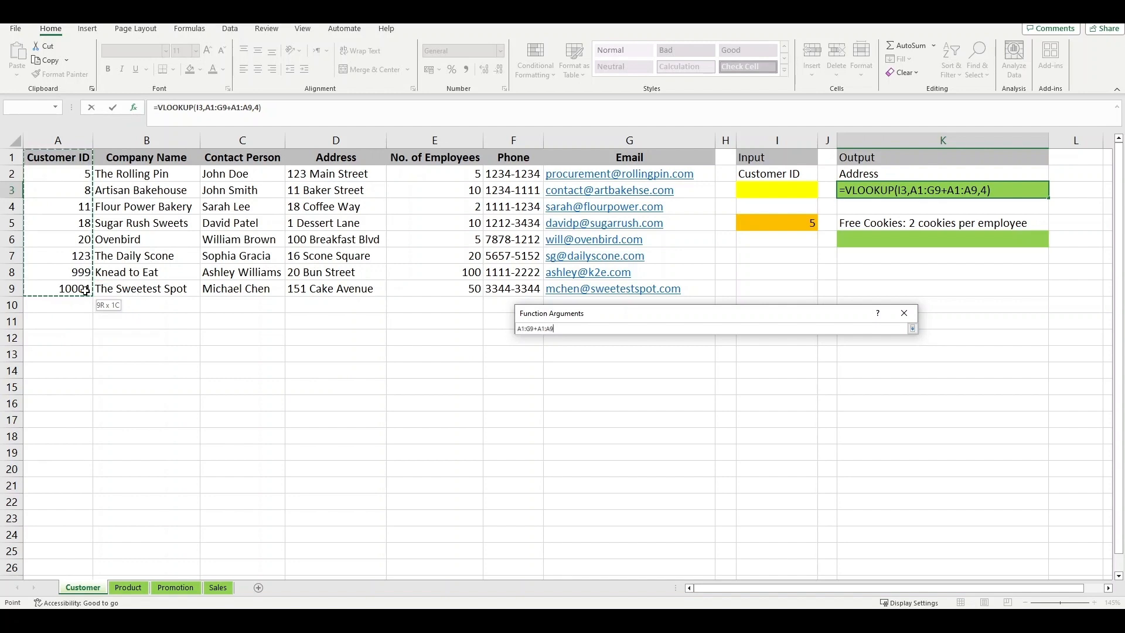
drag(85, 289, 321, 292)
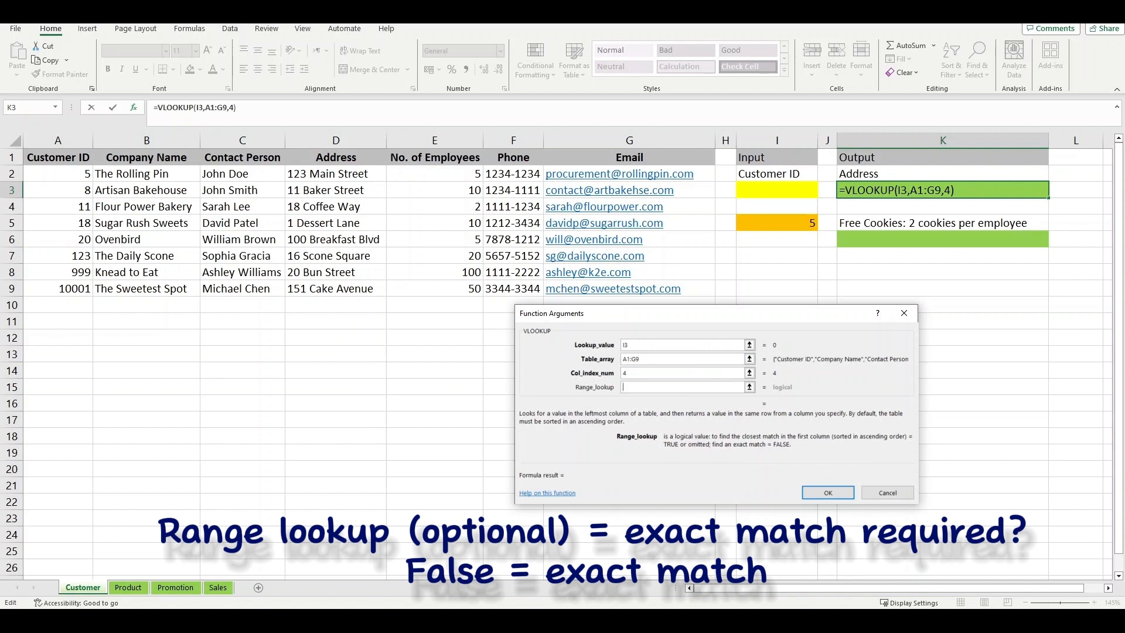
Step: Set the range lookup argument to false for an exact match
text(false)
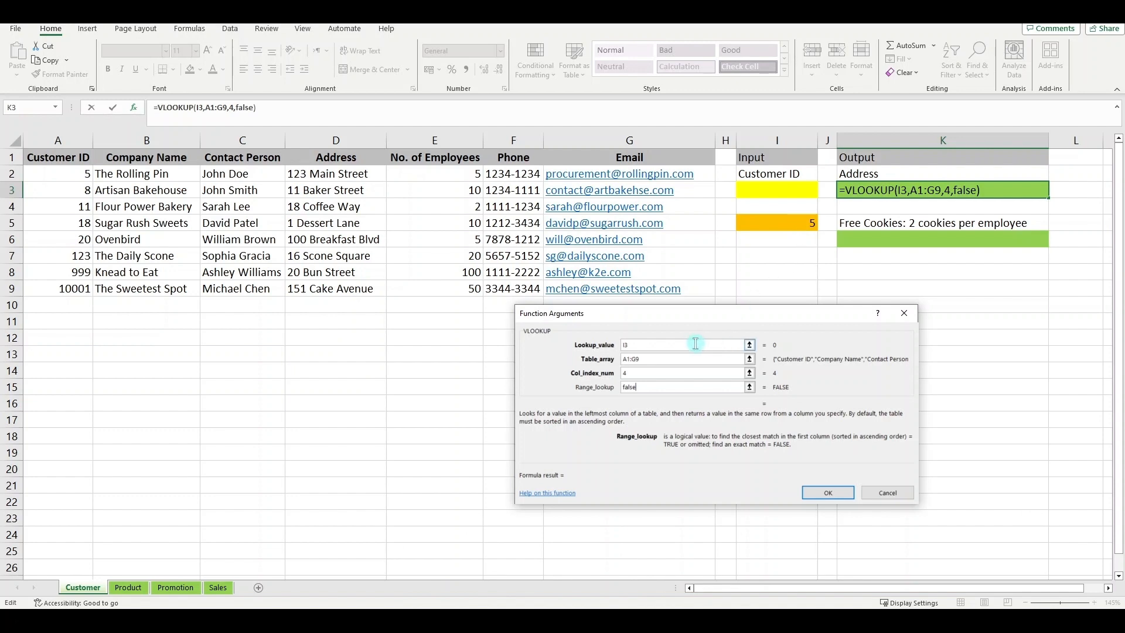
Step: Change the VLOOKUP lookup value to the orange cell I5 and accept the function arguments
click(654, 347)
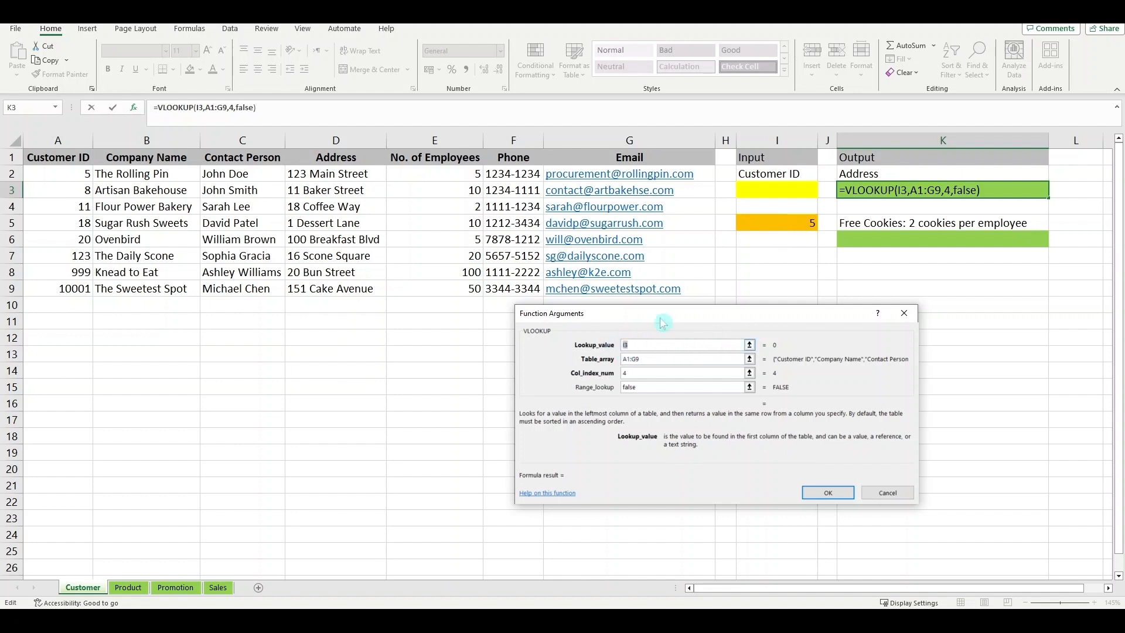
click(793, 225)
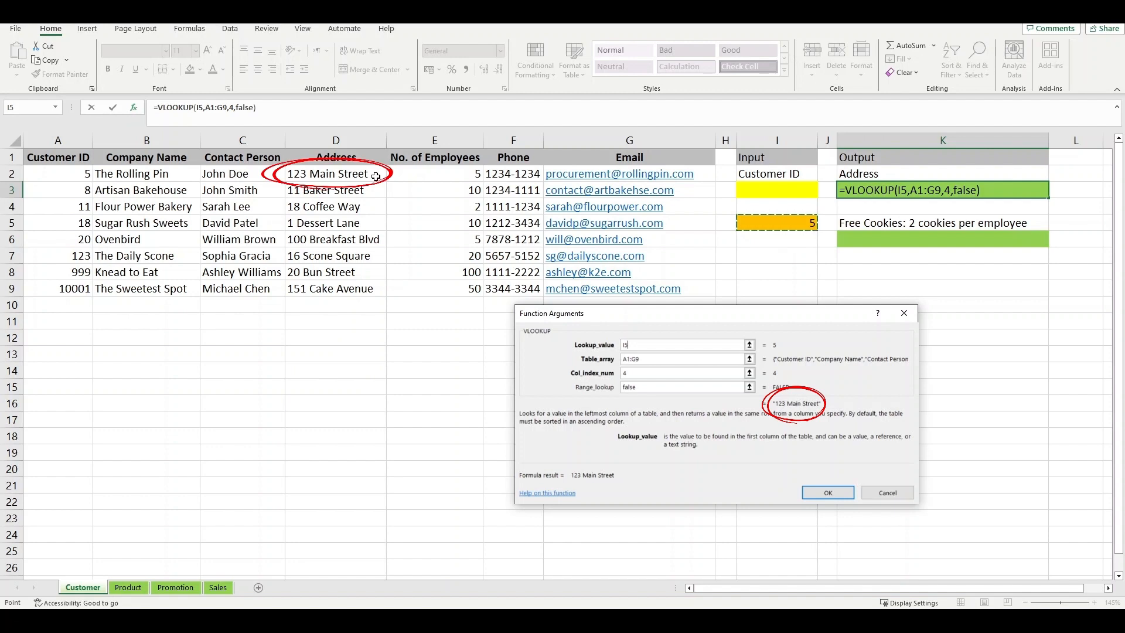
click(827, 493)
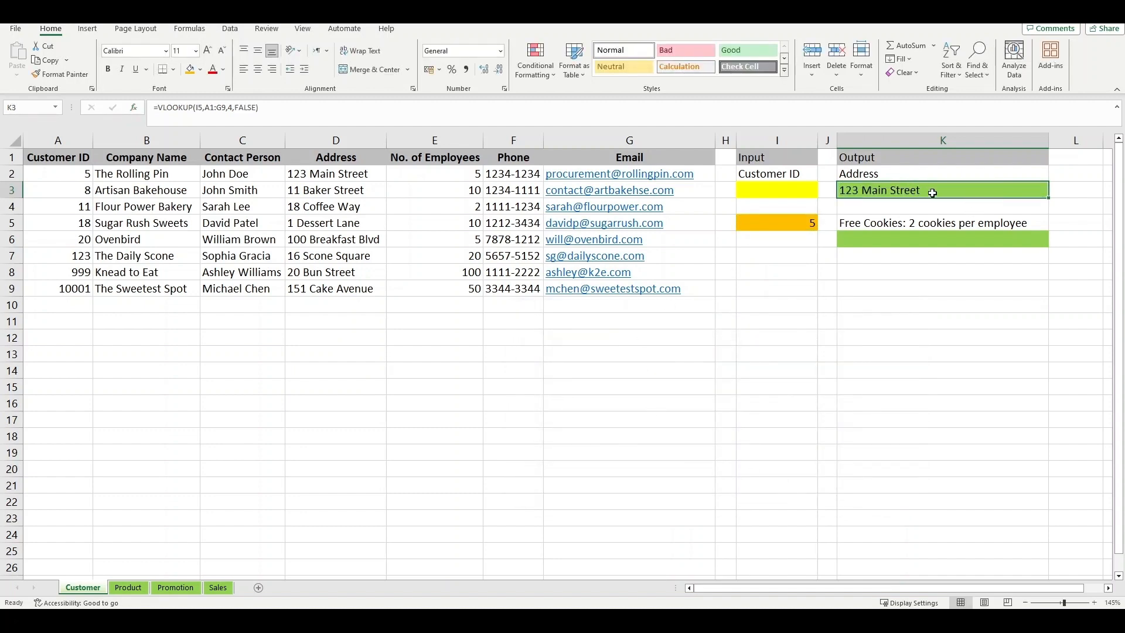
Step: Test the lookup by entering Artisan Bakehouse's Customer ID in I5, followed by an ID missing from the dataset
click(793, 224)
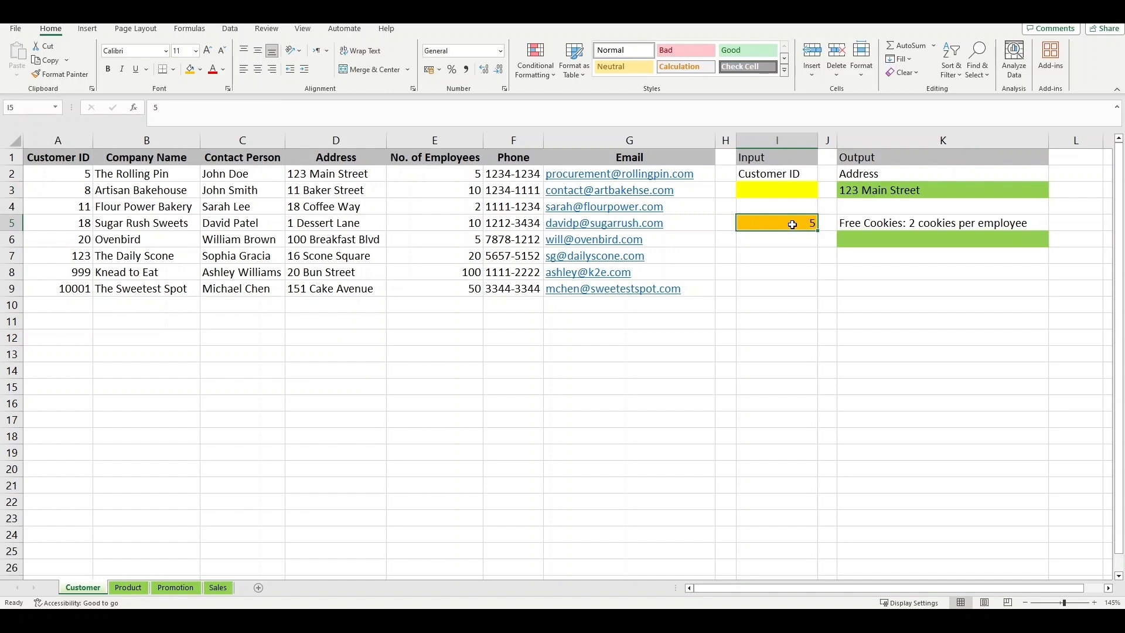
text(8)
key(Return)
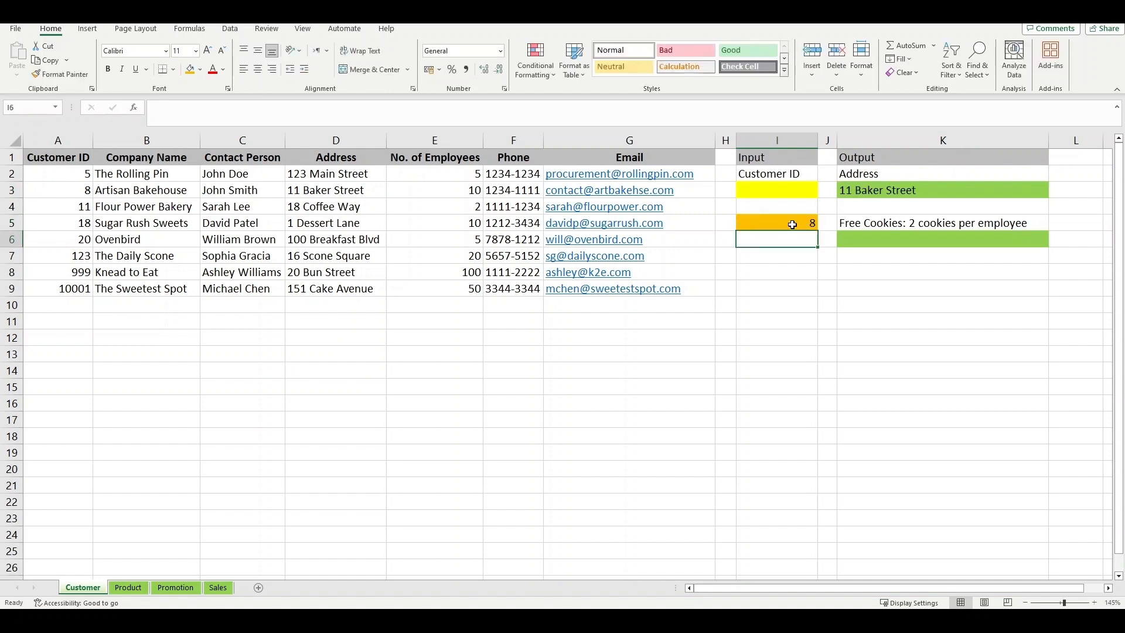
click(792, 225)
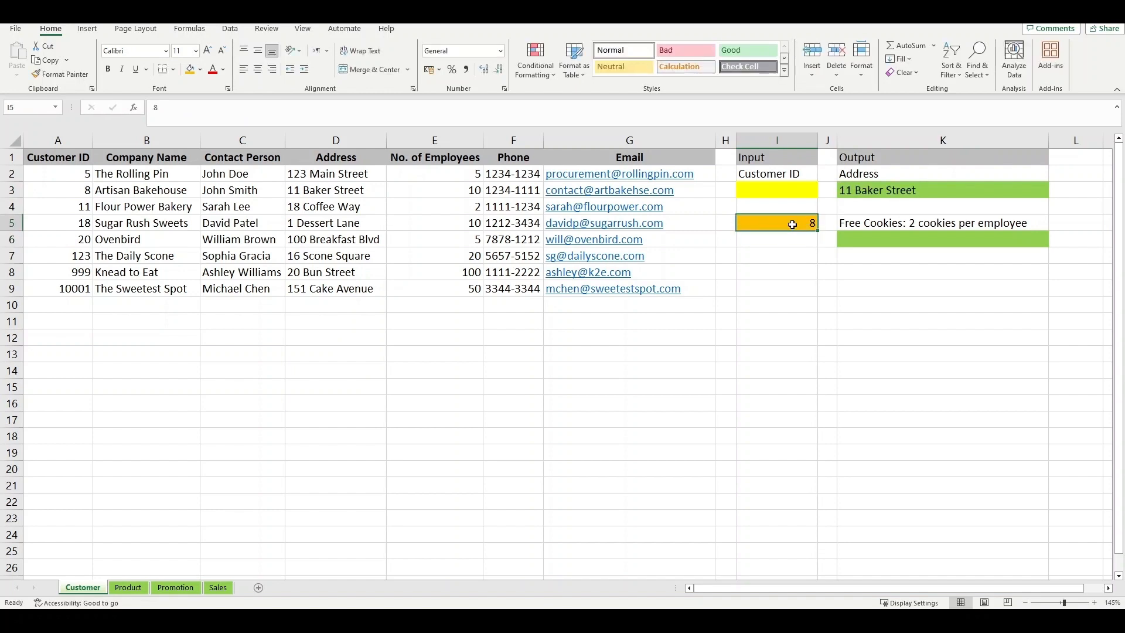
text(30)
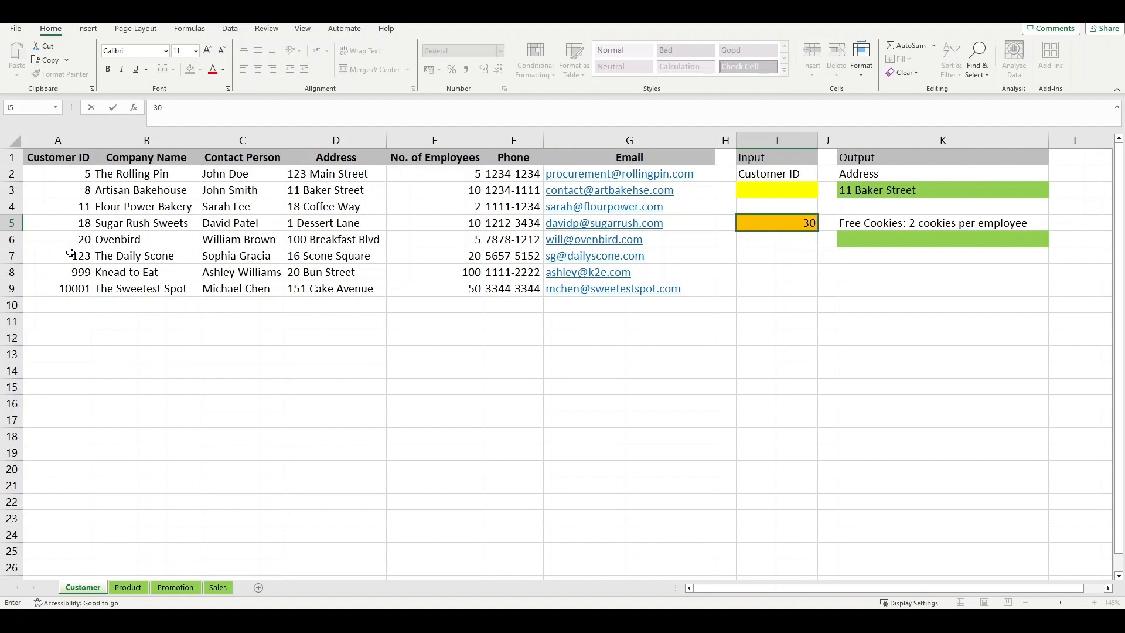
key(Return)
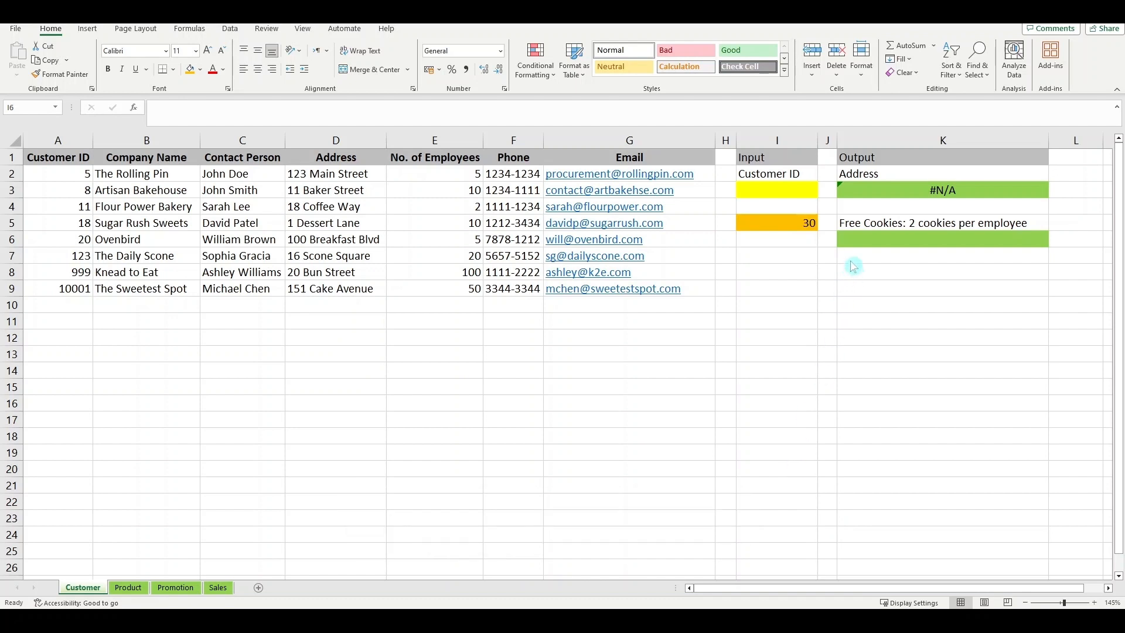
Step: Clear the formula in K3 and start a new VLOOKUP there with I3 as the lookup value
click(876, 193)
key(Delete)
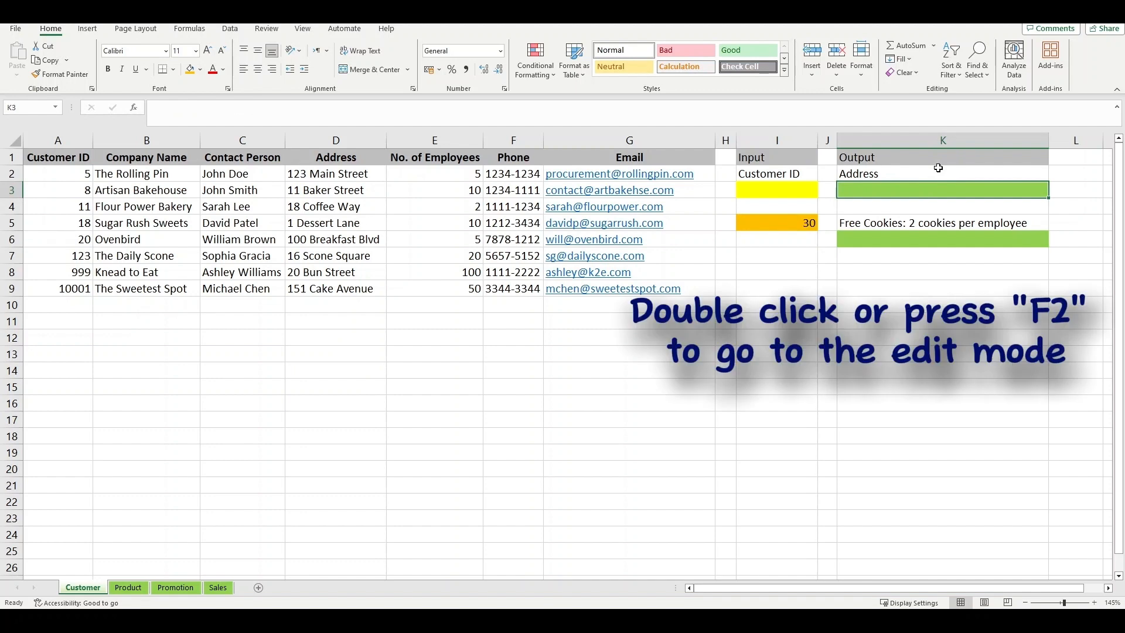
key(F2)
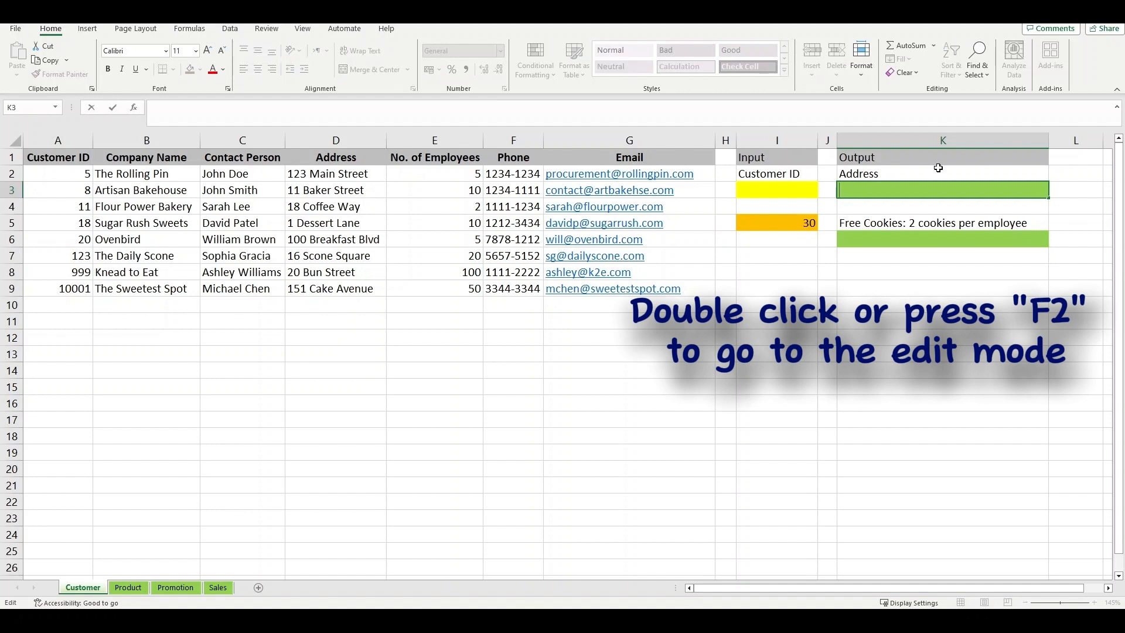
text(=)
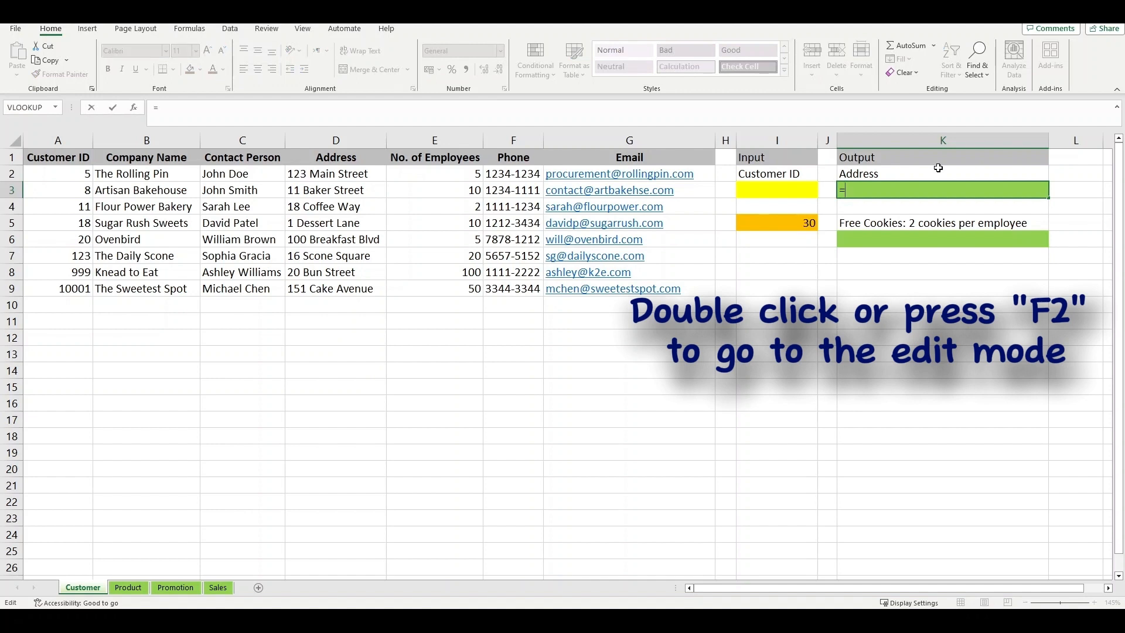
text(vlookup)
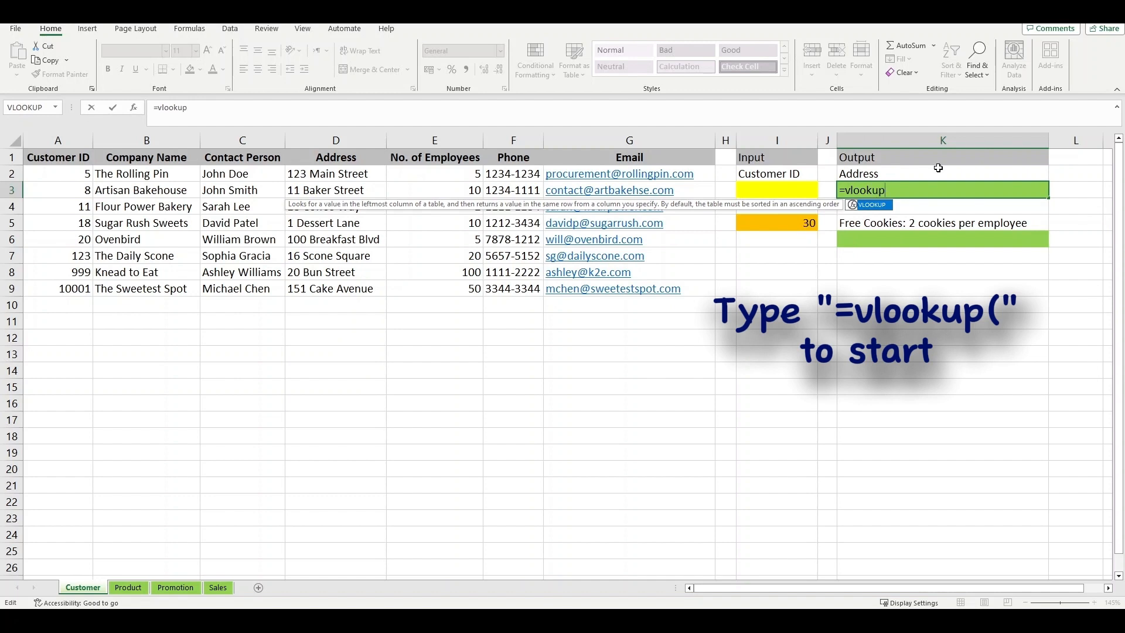
text(()
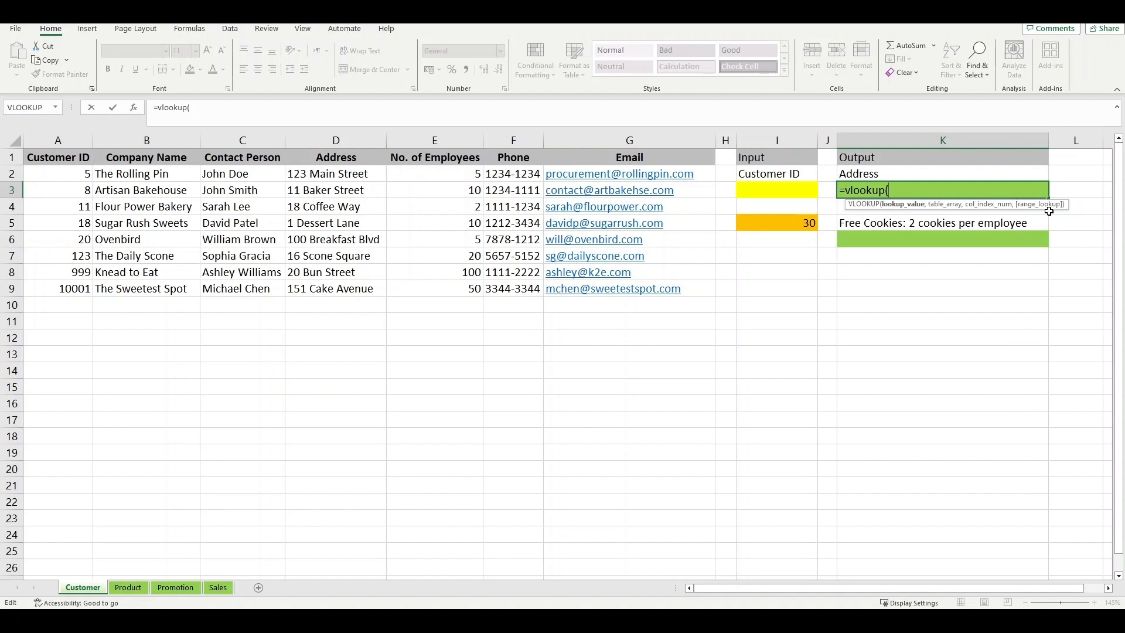
click(806, 189)
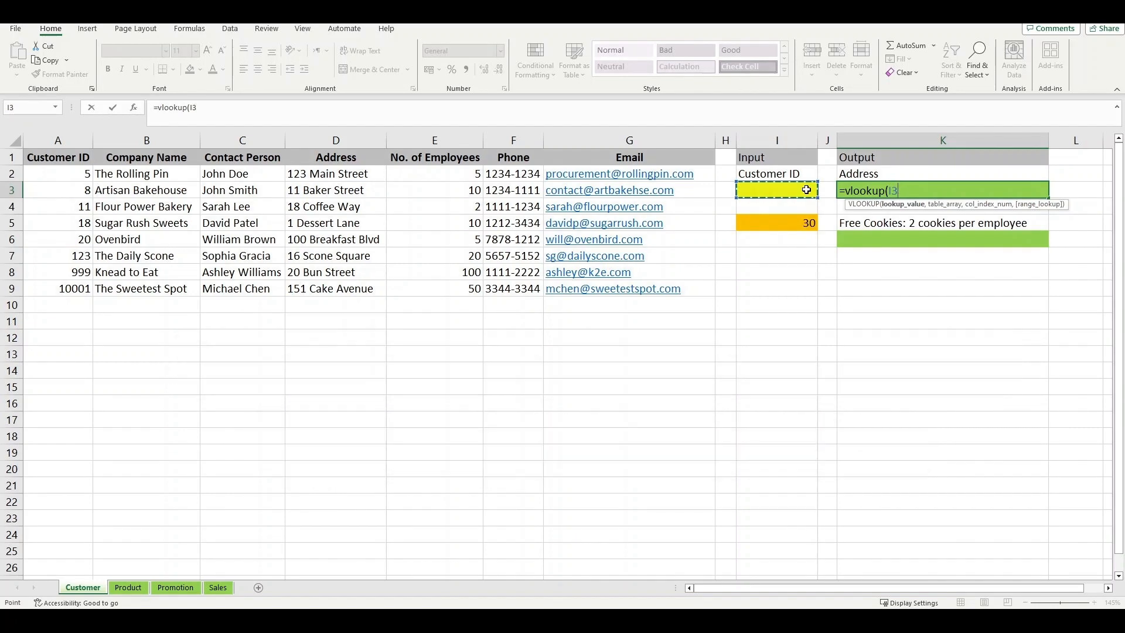
text(,)
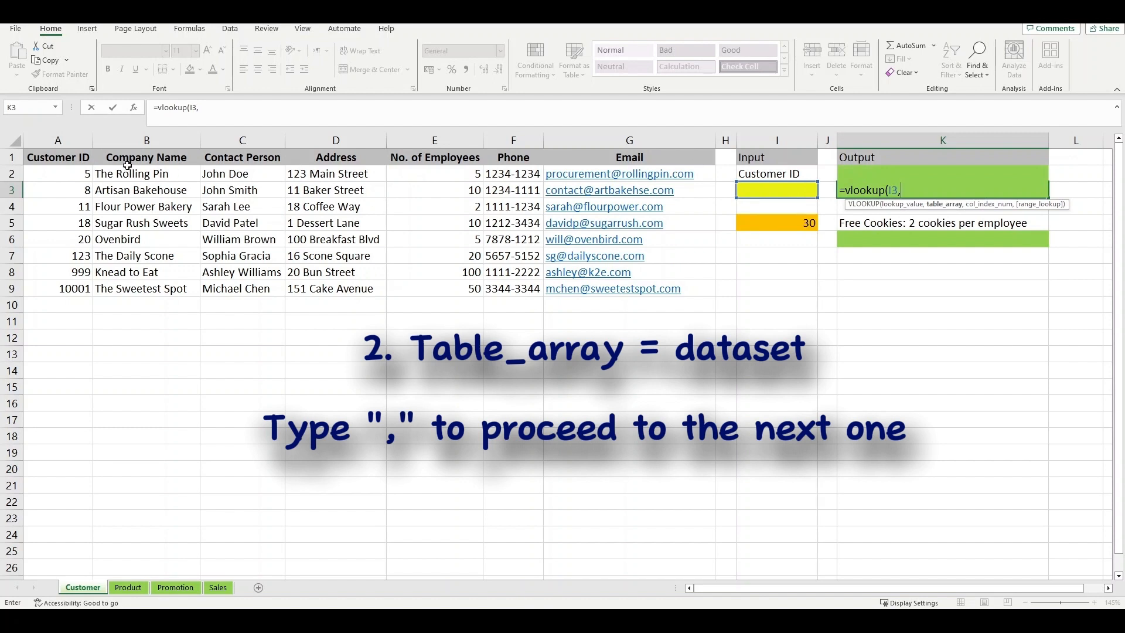
Step: Complete the K3 formula with table array A1:G9, column index number 4 and false for an exact match
drag(80, 158, 617, 287)
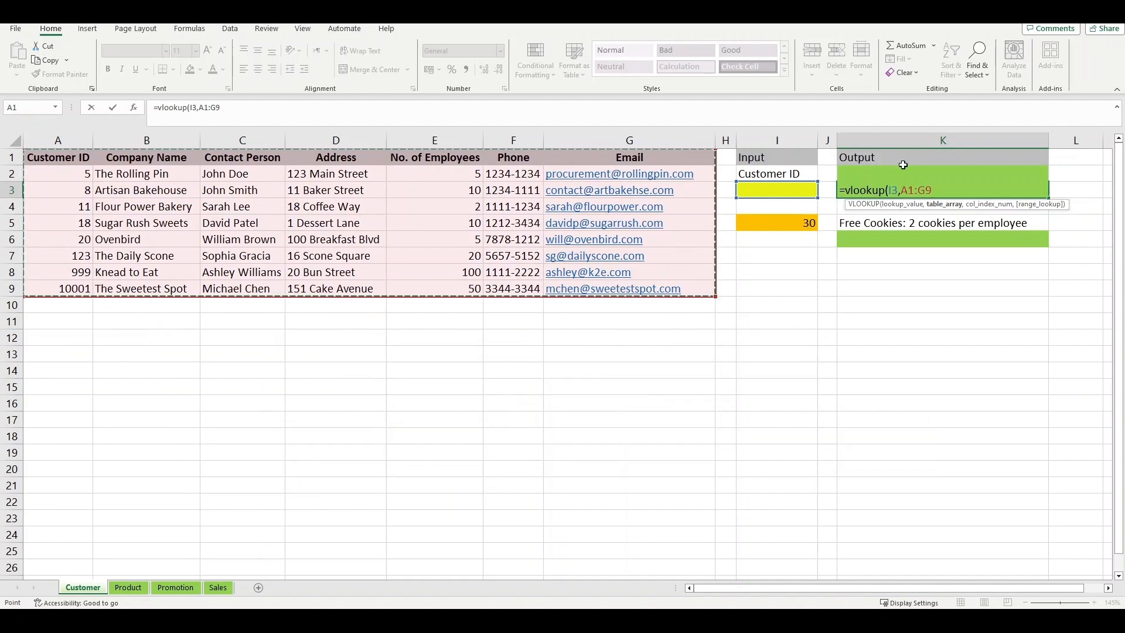
text(,)
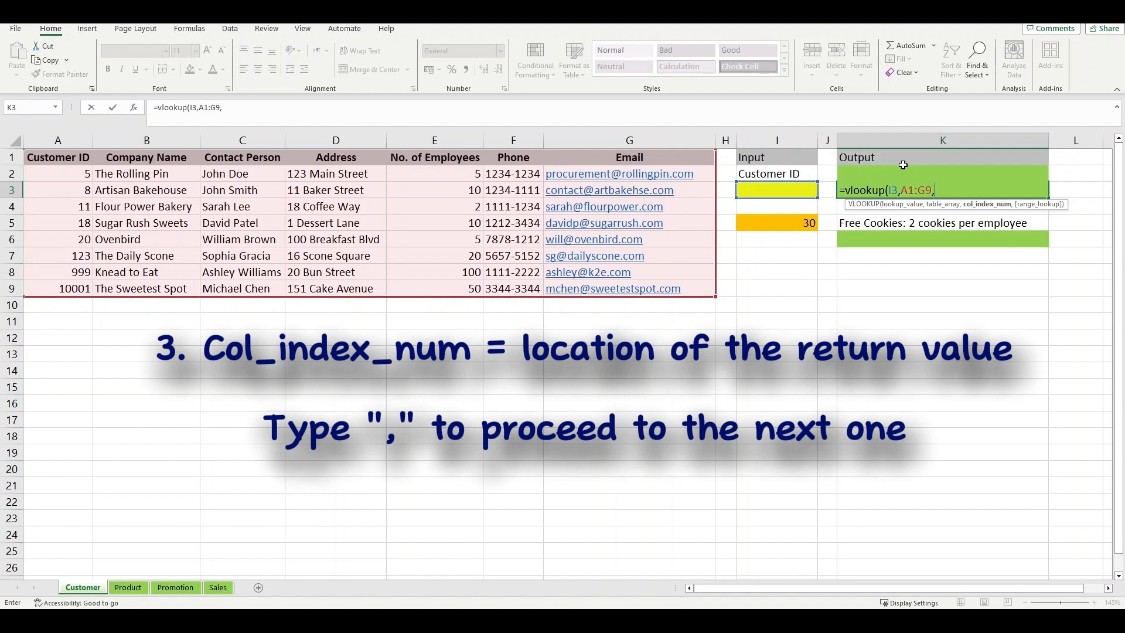
text(4,)
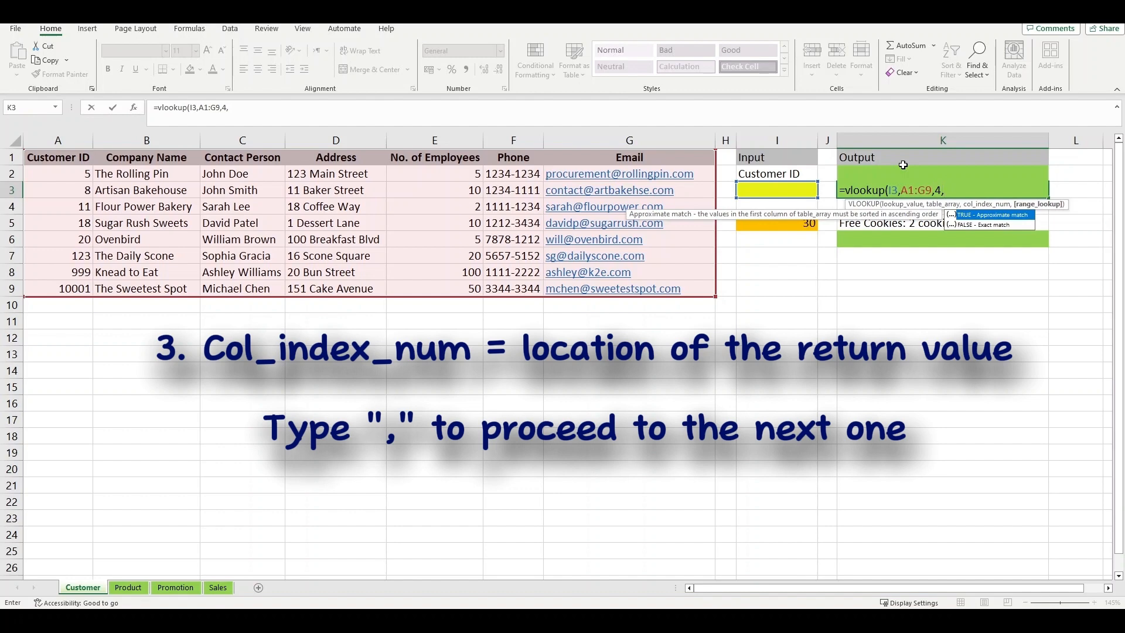
text(false))
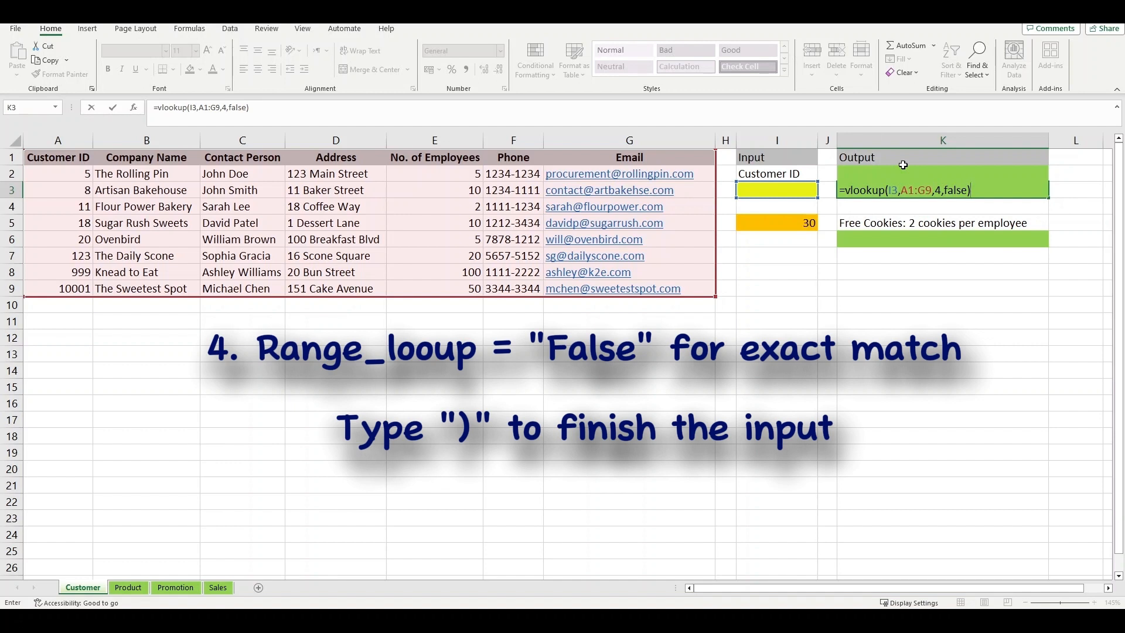
key(Return)
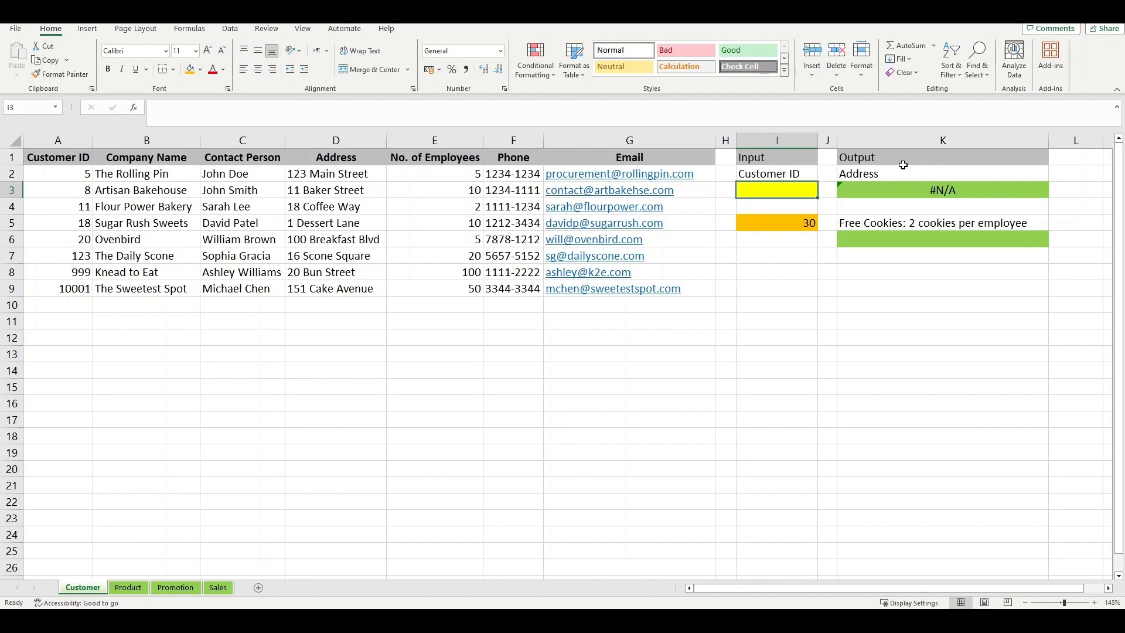
Step: Enter The Rolling Pin's Customer ID in the yellow input cell I3 and check the address formula in K3
text(5)
key(Return)
key(Up)
key(Right)
key(Right)
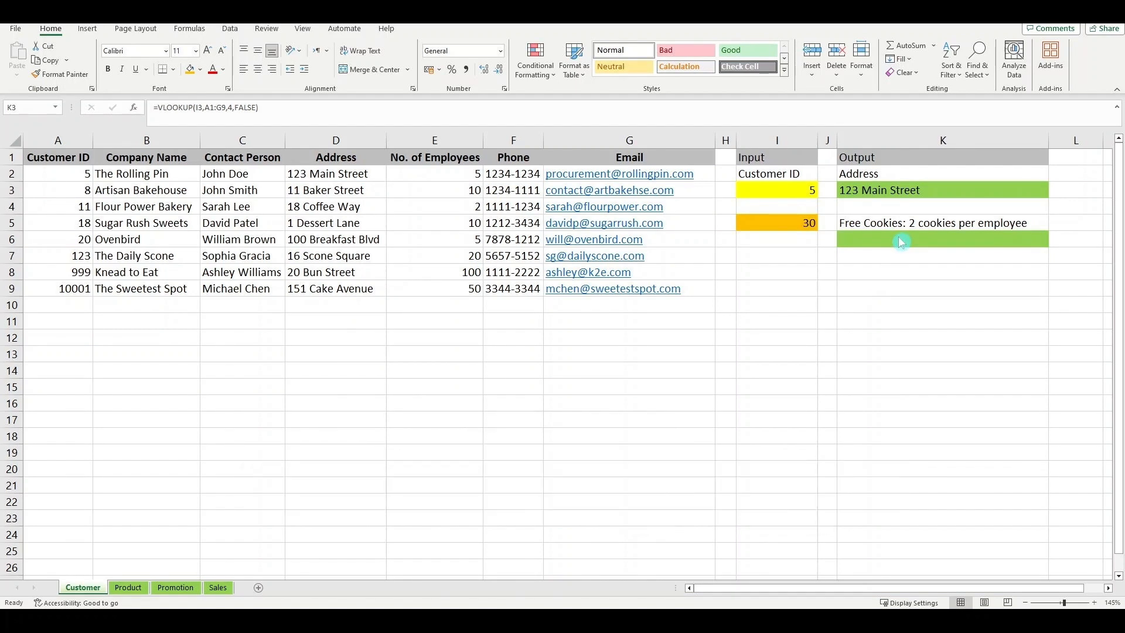
Step: Copy the full VLOOKUP formula text from inside cell K3 and exit editing
click(951, 190)
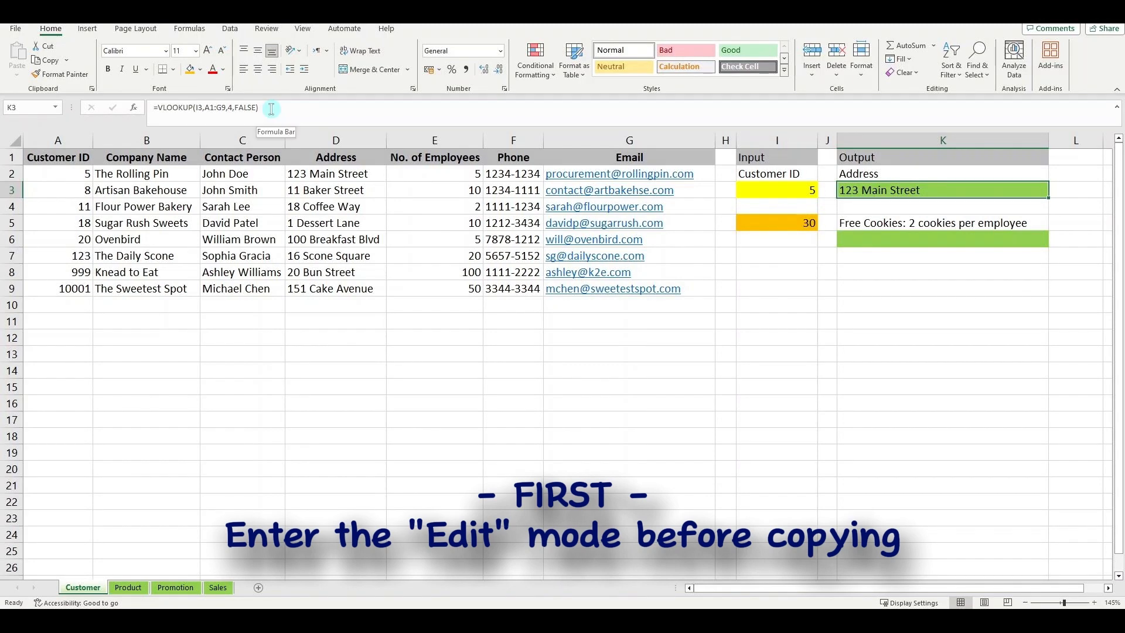
double_click(949, 191)
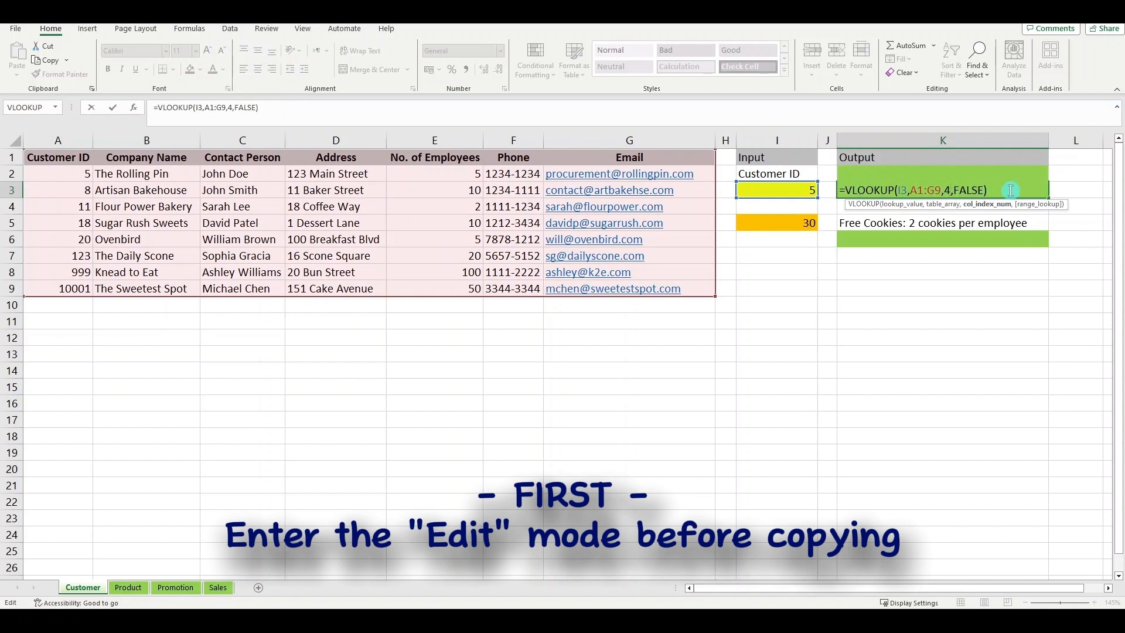
drag(1011, 190, 830, 190)
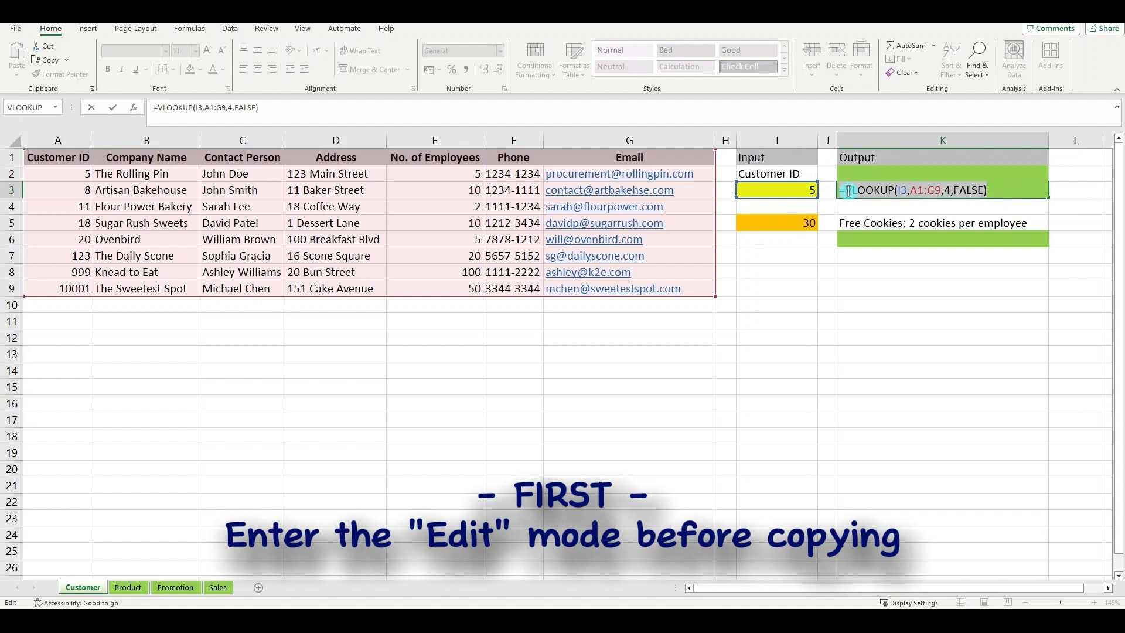
right_click(848, 191)
click(877, 216)
key(Escape)
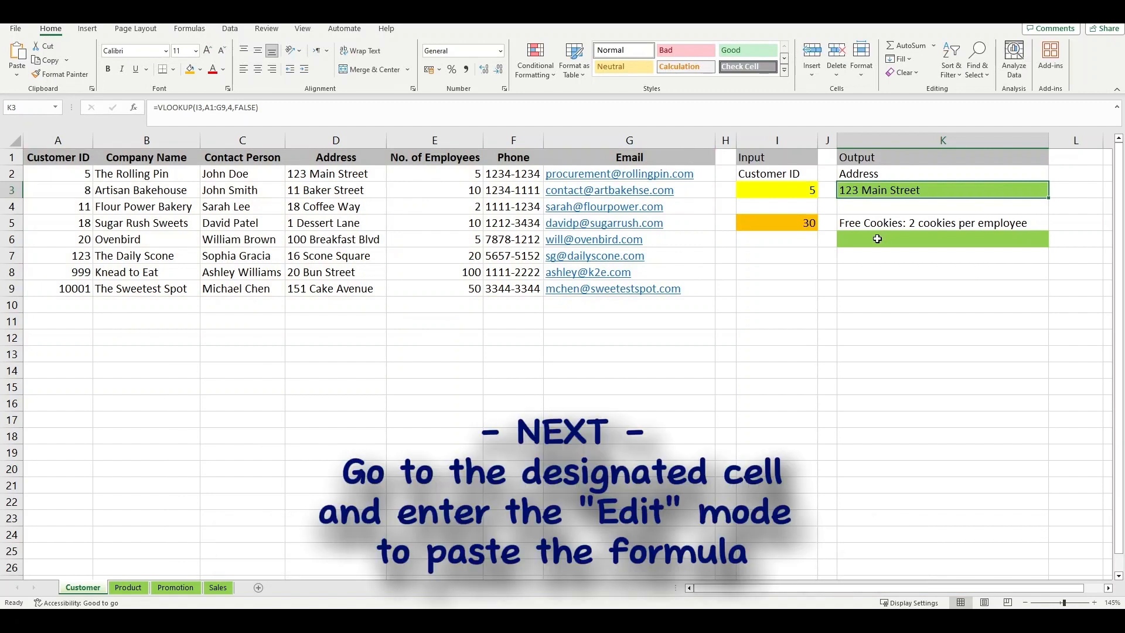
Step: Paste the copied formula text into K6, the output cell for free cookies, and confirm it
click(877, 239)
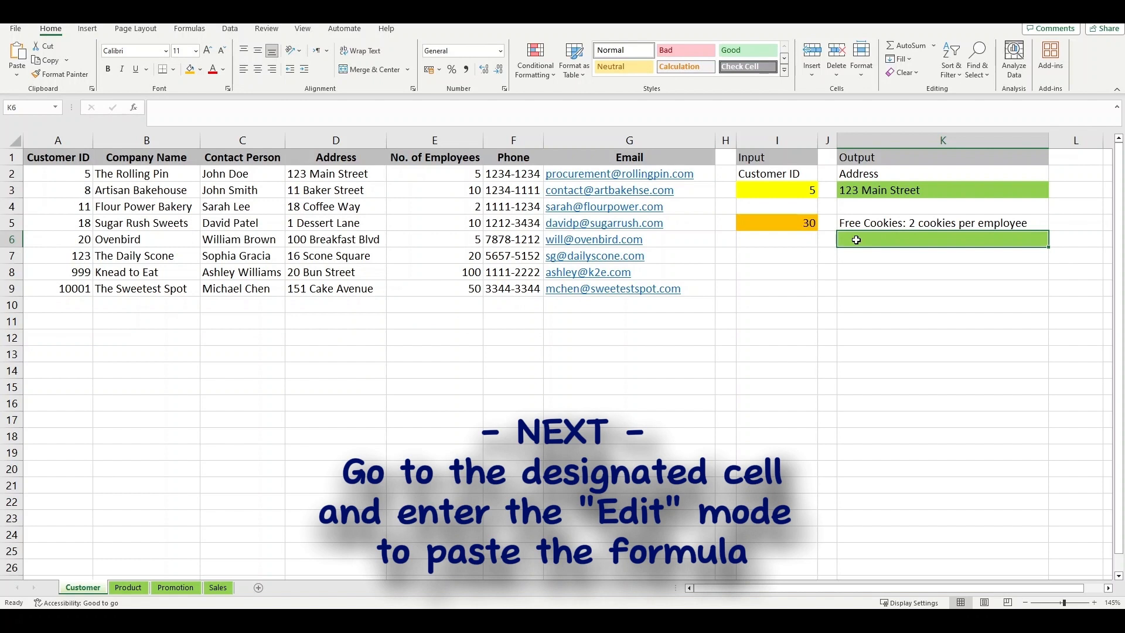
double_click(856, 240)
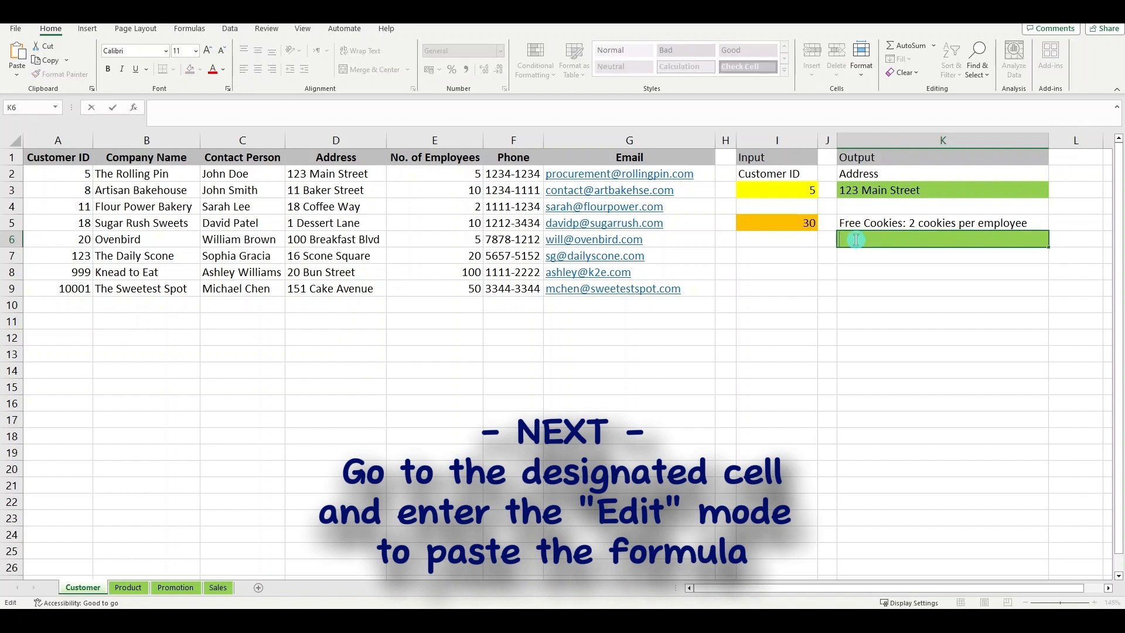
right_click(856, 240)
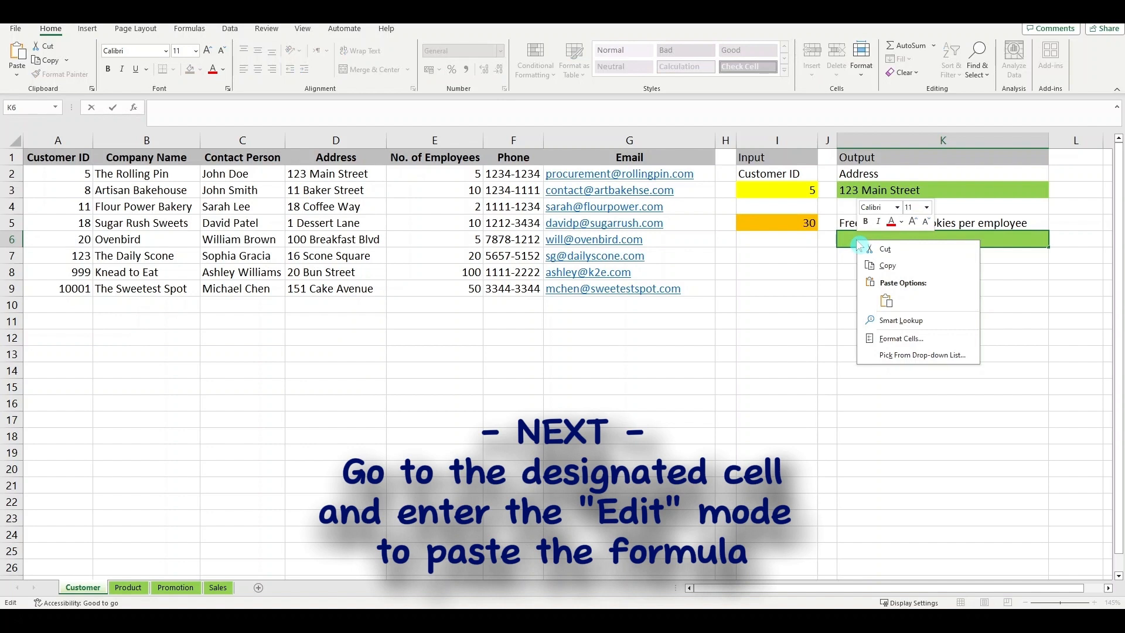
click(887, 301)
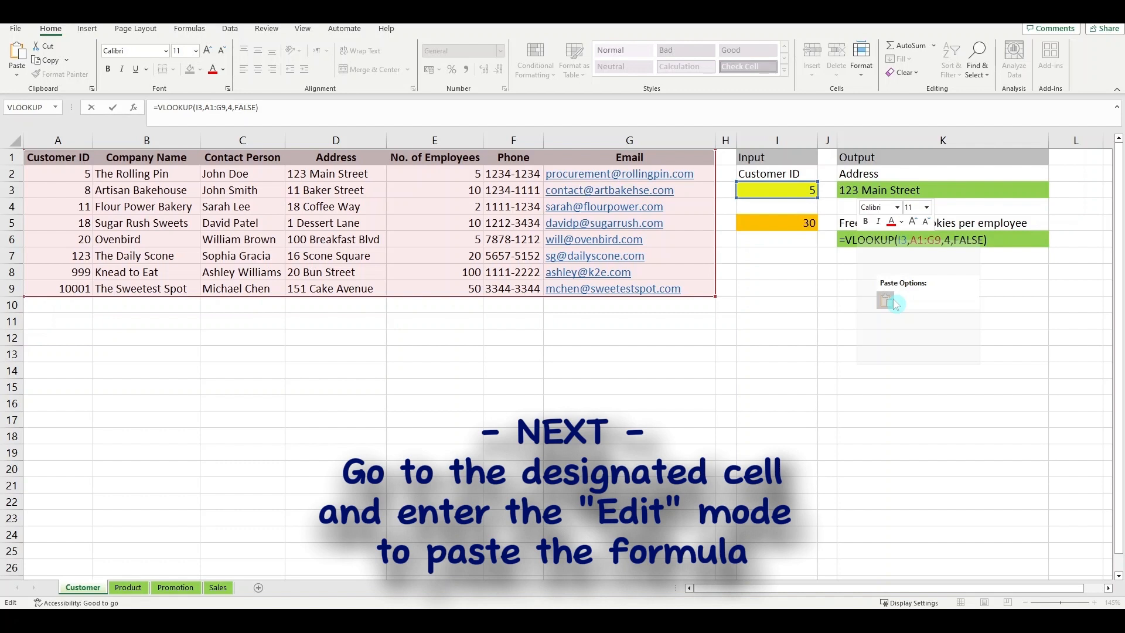
click(894, 302)
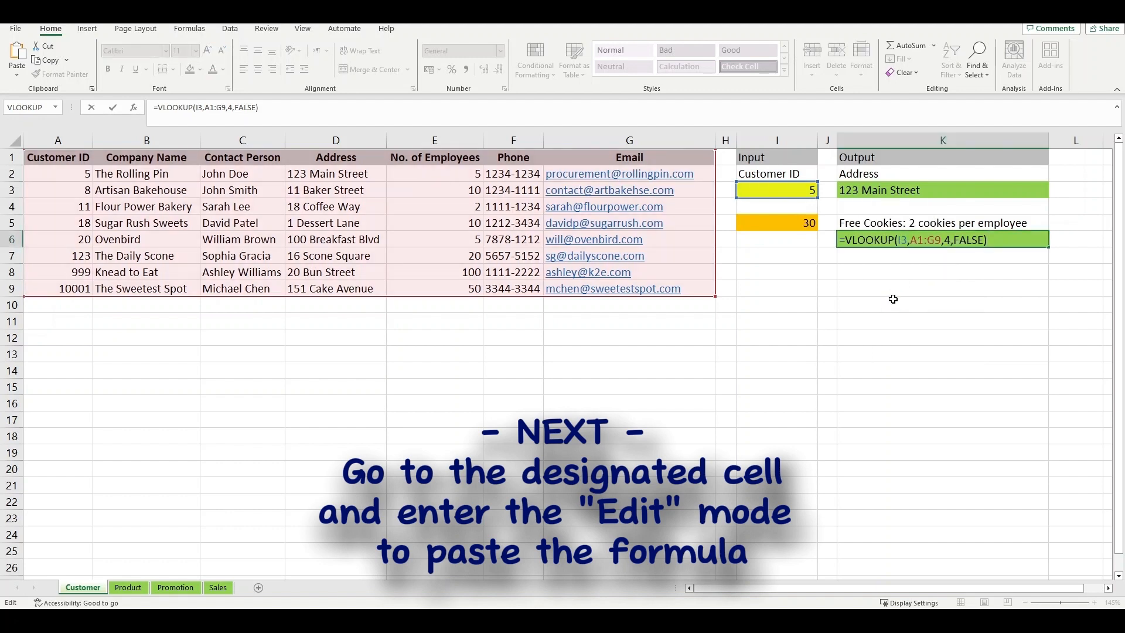
key(ctrl+Return)
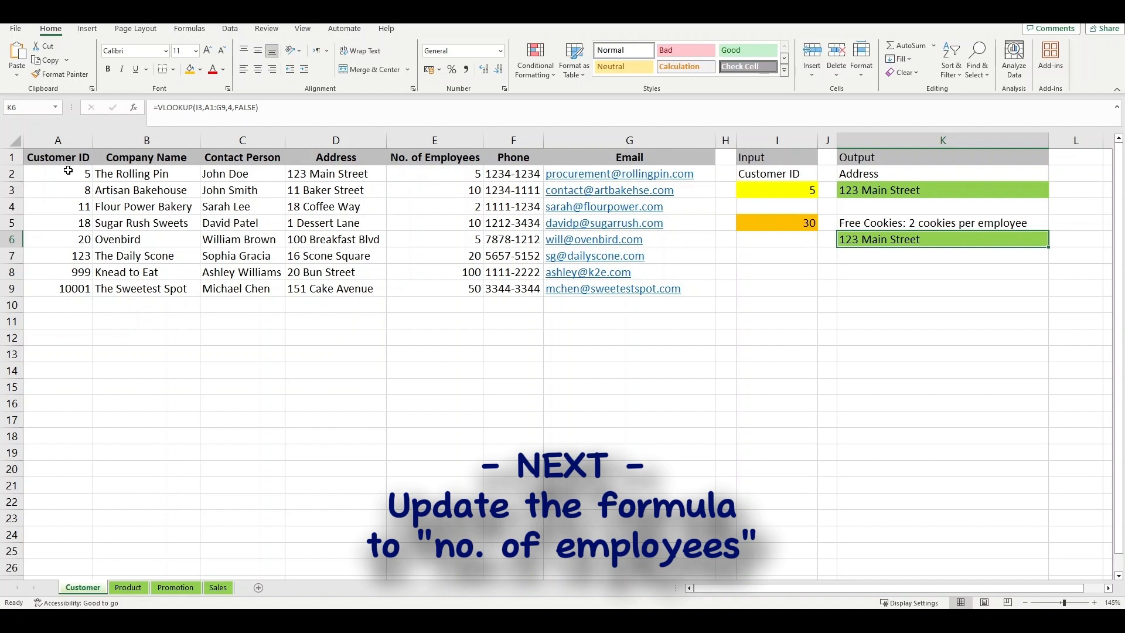
Step: Count the columns from Customer ID to No. of Employees and set the column index number in K6's formula to 5
click(79, 141)
drag(79, 141, 439, 143)
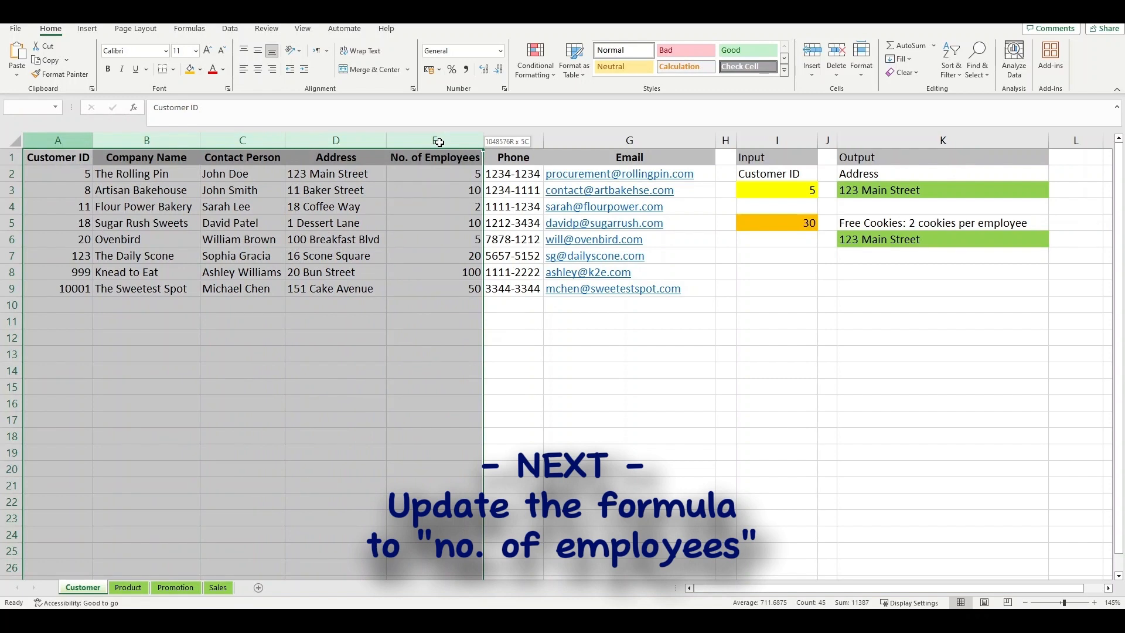
click(933, 239)
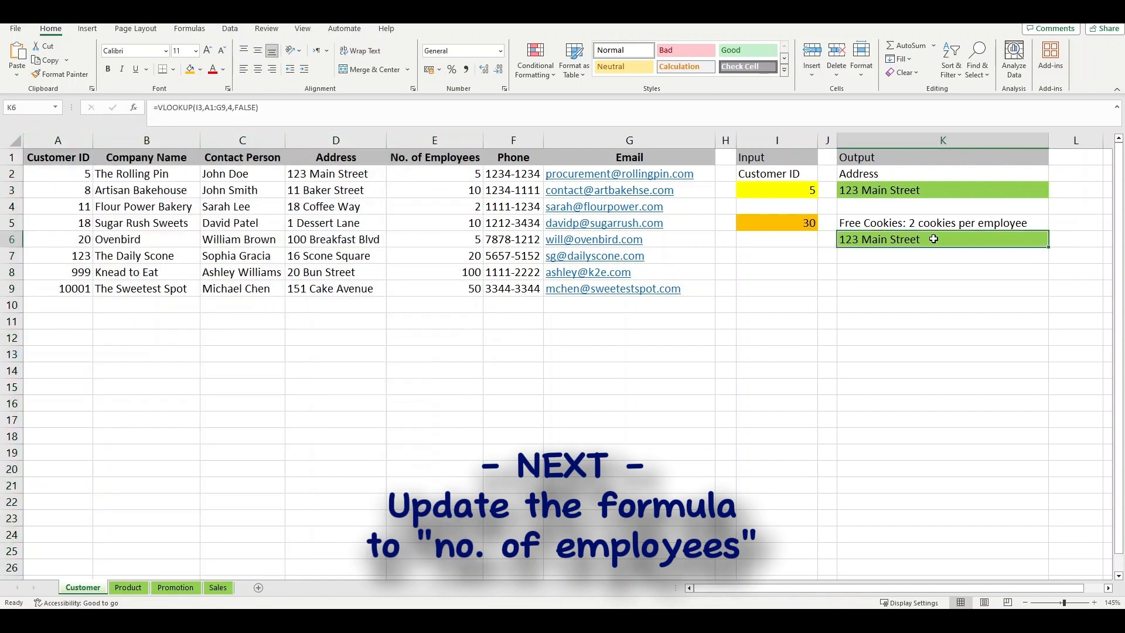
click(232, 107)
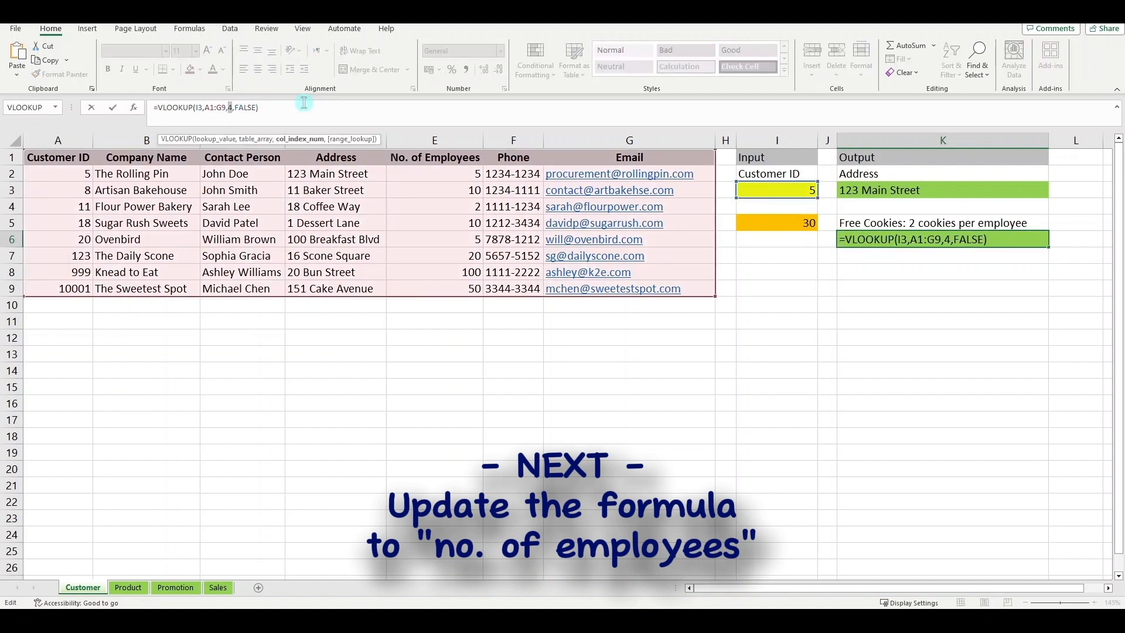
text(5)
key(Return)
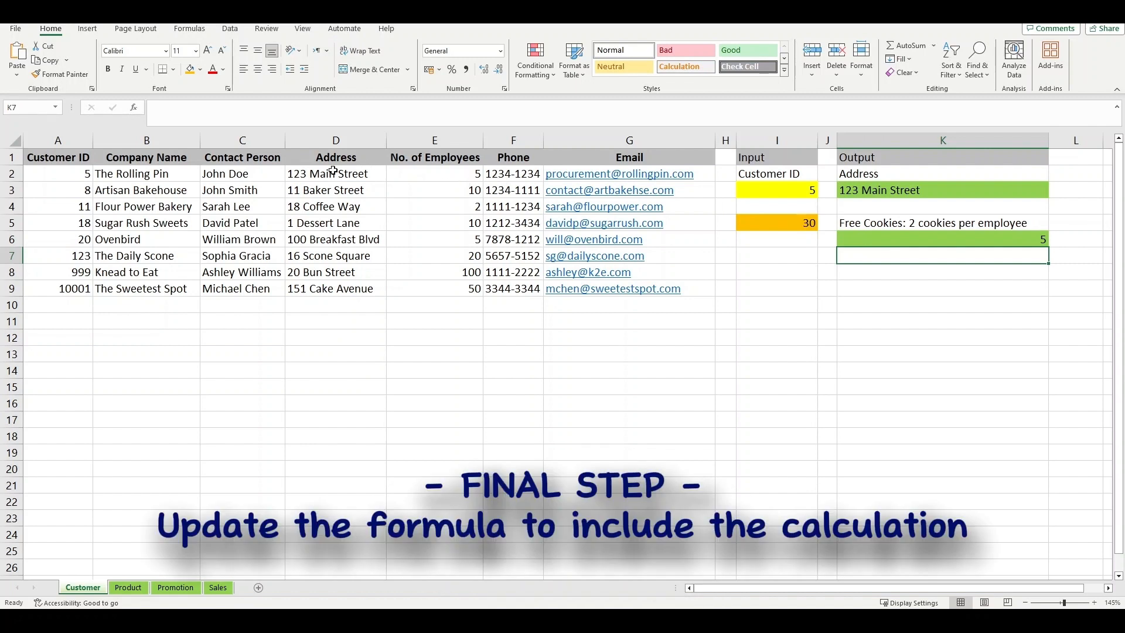
Step: Multiply the VLOOKUP result in K6 by 2 to calculate two free cookies per employee
click(879, 239)
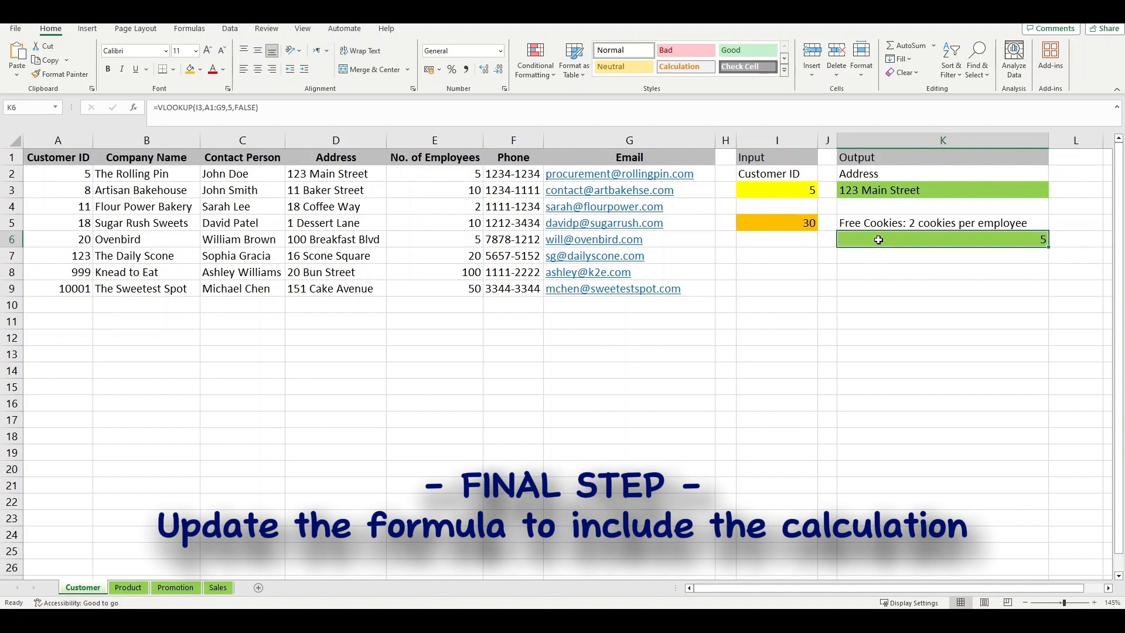
click(300, 111)
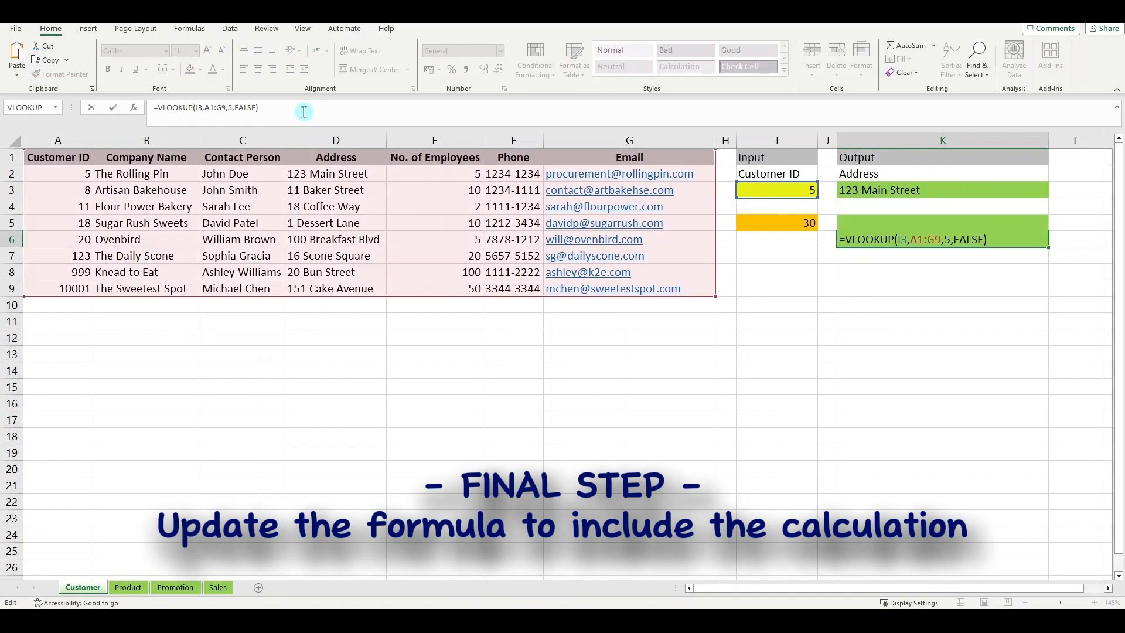
text(*2)
key(Return)
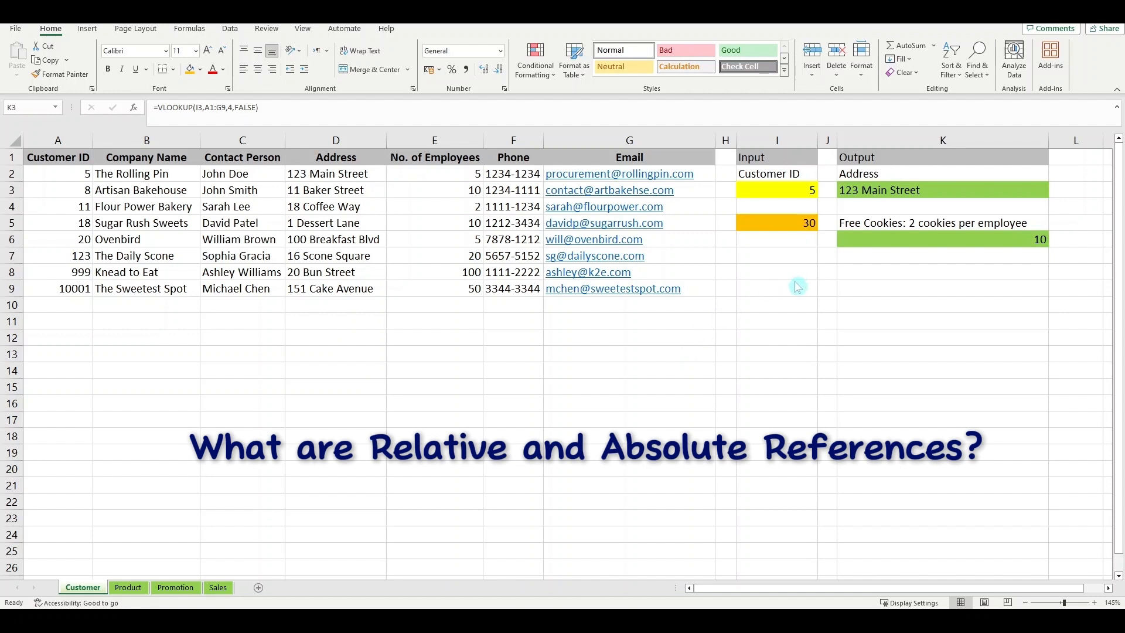
Step: Copy cell K3 with its relative references into K6 and inspect how the references in the pasted formula shift
click(919, 193)
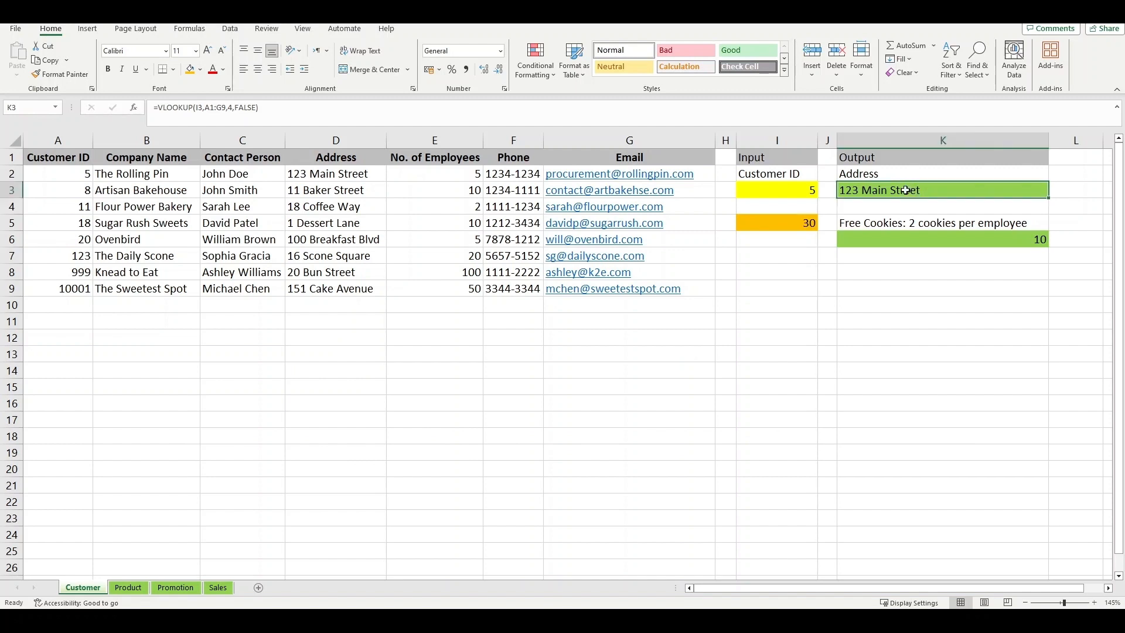
key(F2)
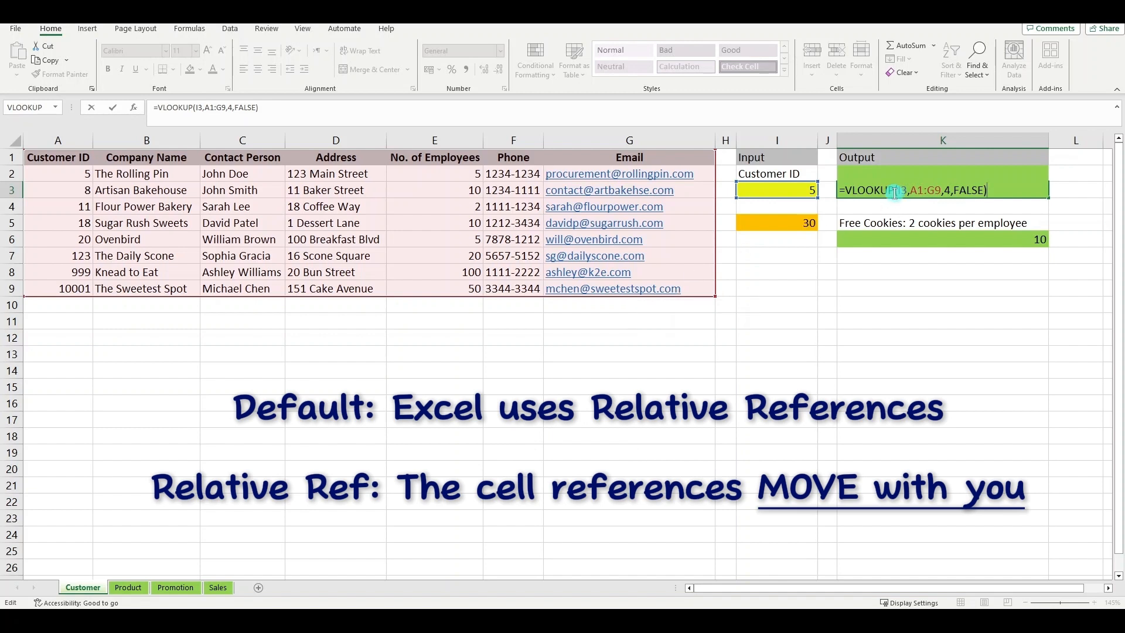
key(Escape)
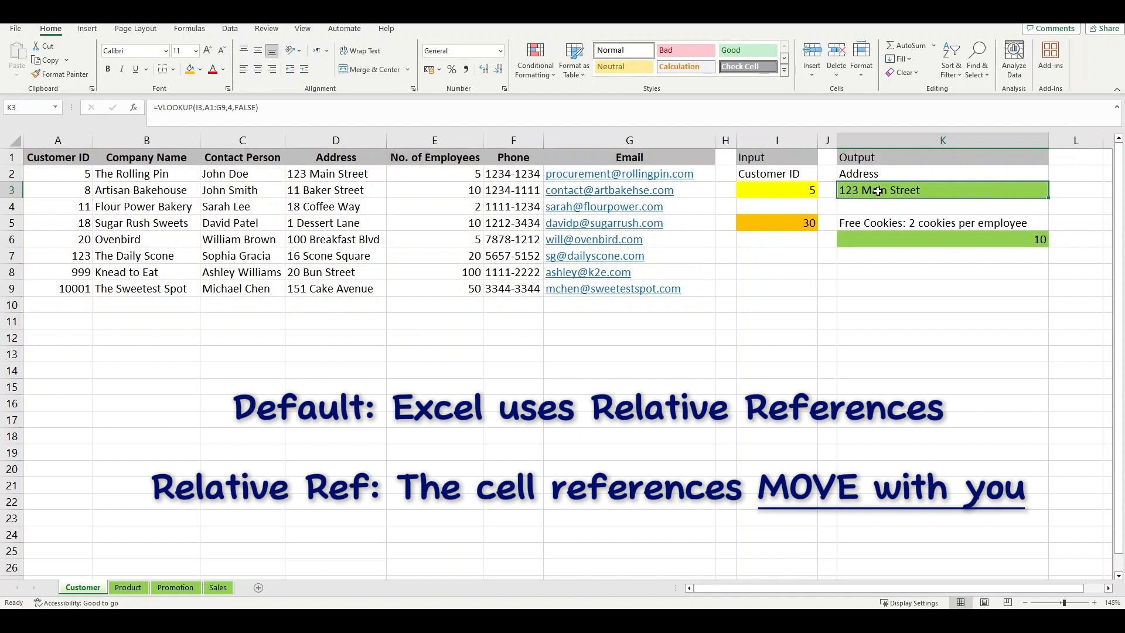
right_click(877, 191)
click(896, 234)
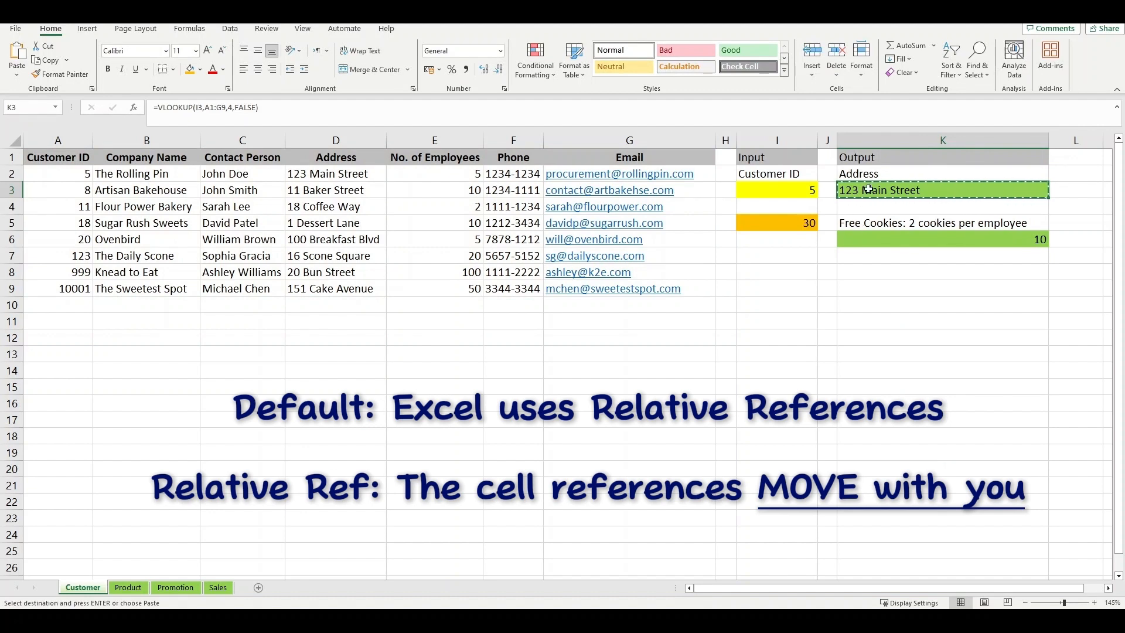
right_click(867, 243)
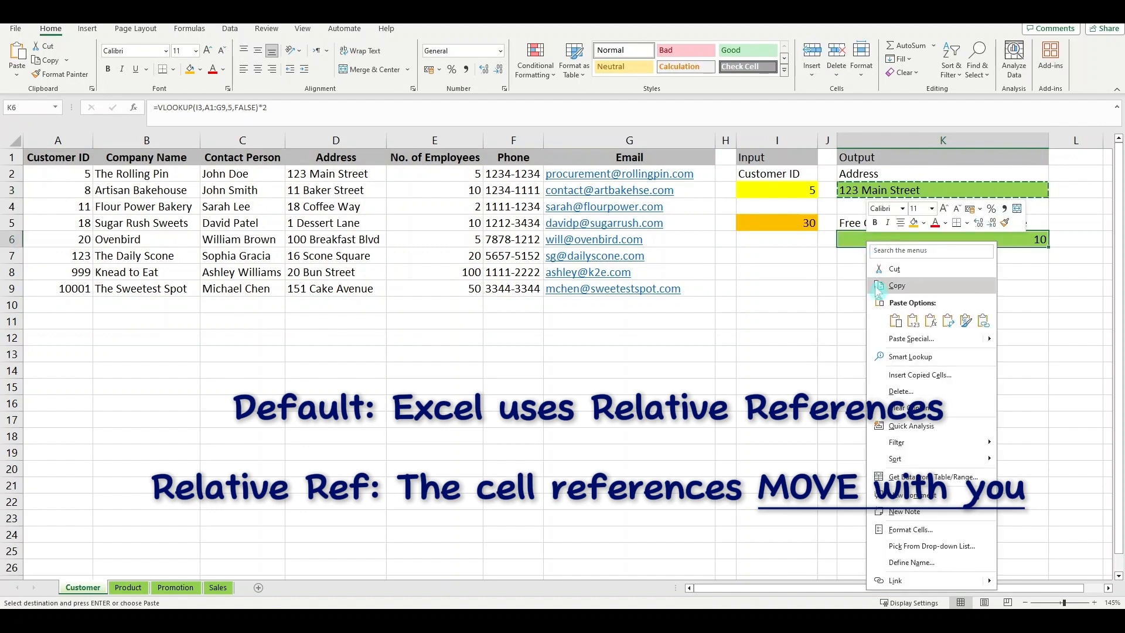
click(896, 321)
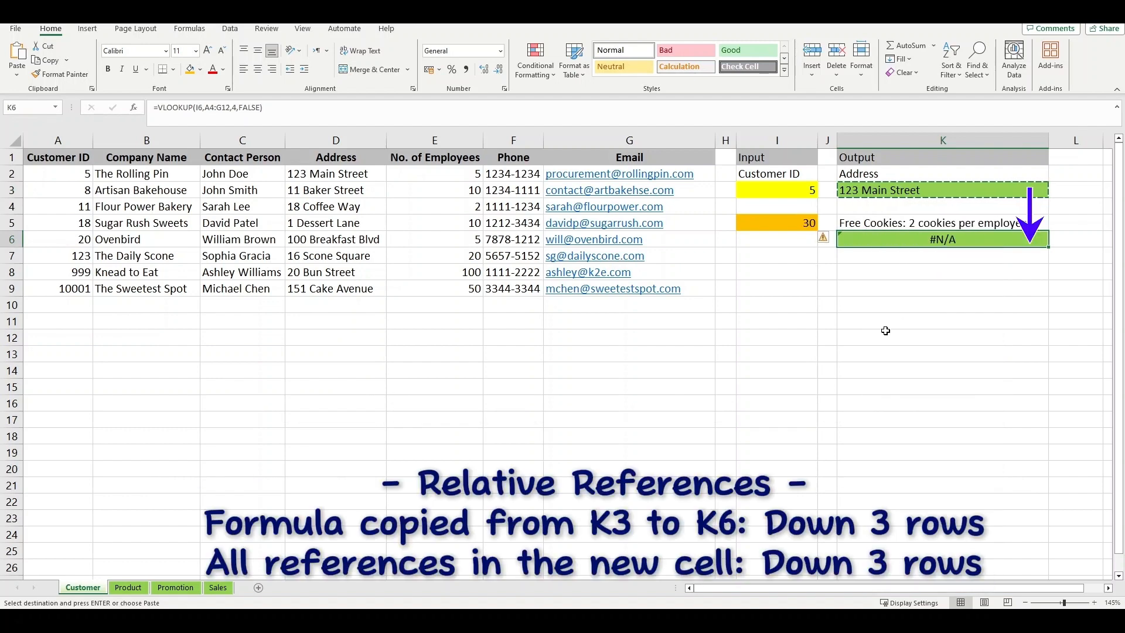
double_click(918, 240)
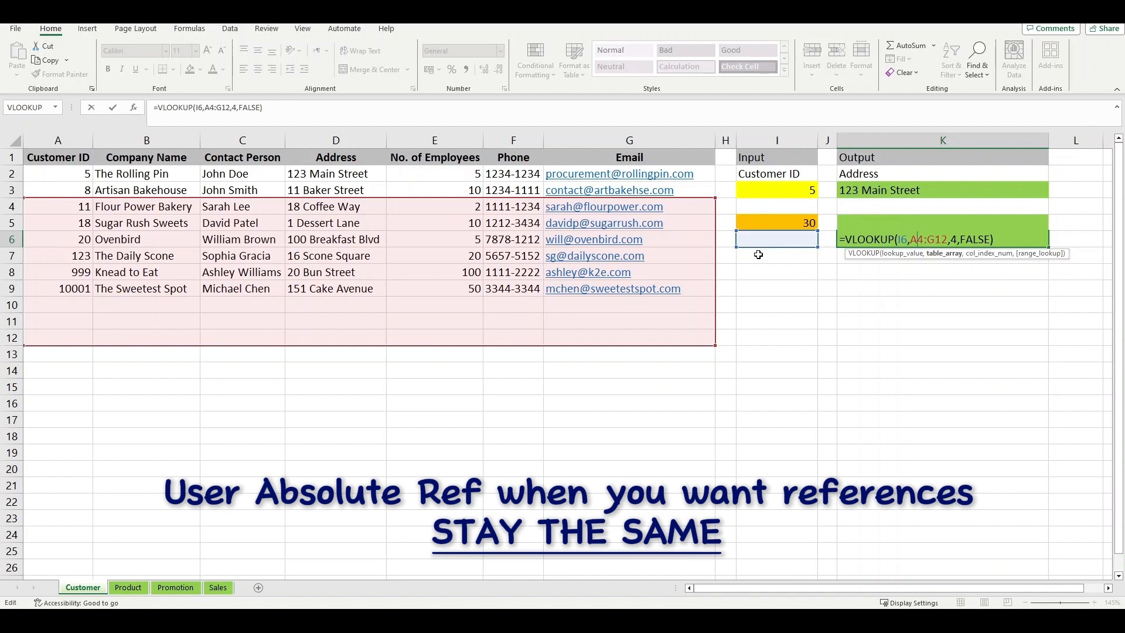
click(853, 237)
key(Escape)
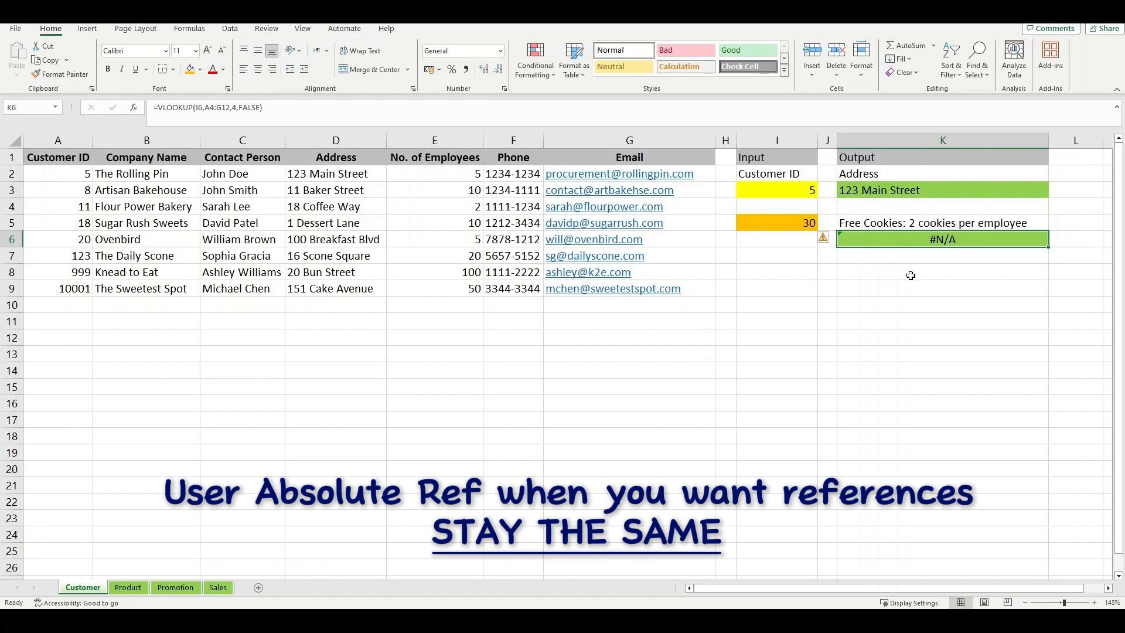
Step: Cycle the I3 lookup reference in K3's formula through the reference types, ending on absolute $I$3, and confirm the formula
double_click(915, 190)
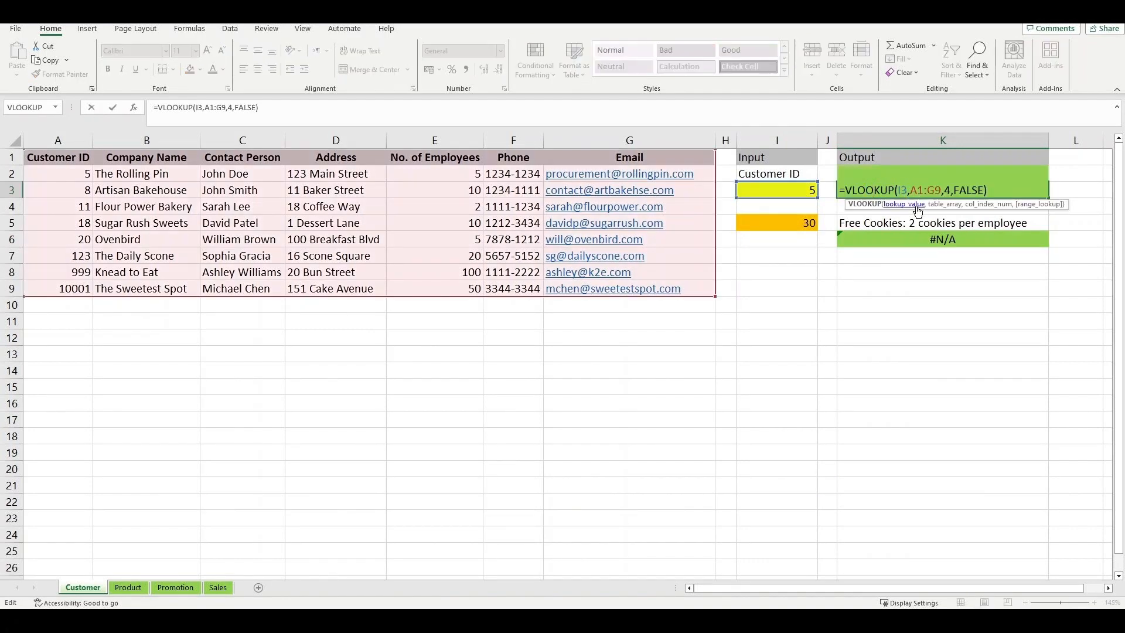
click(906, 190)
click(903, 190)
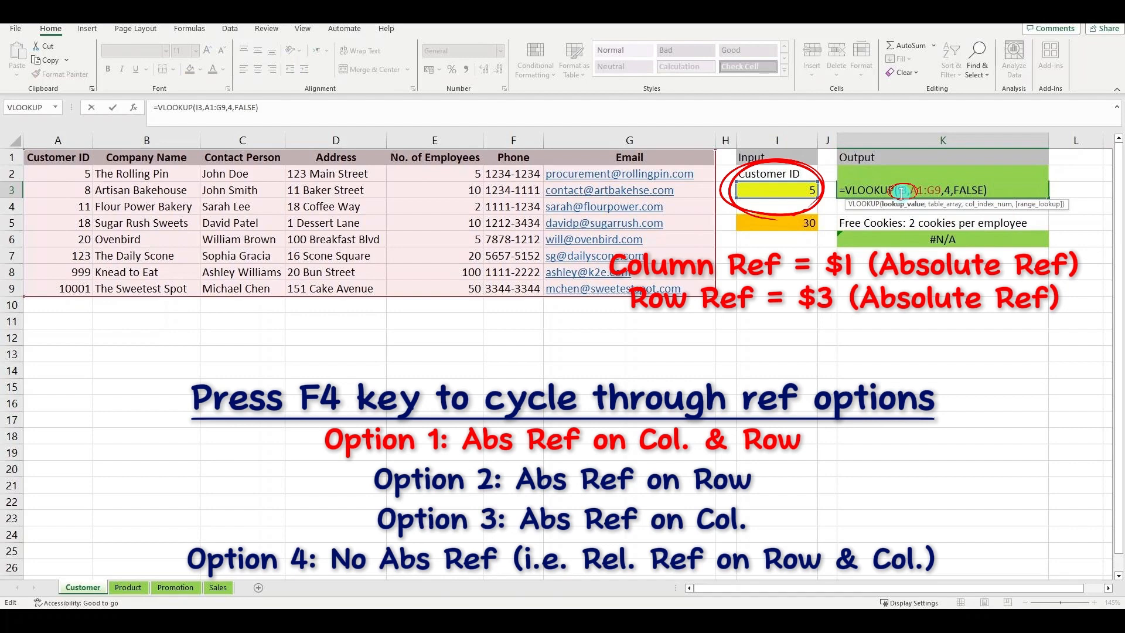
key(F4)
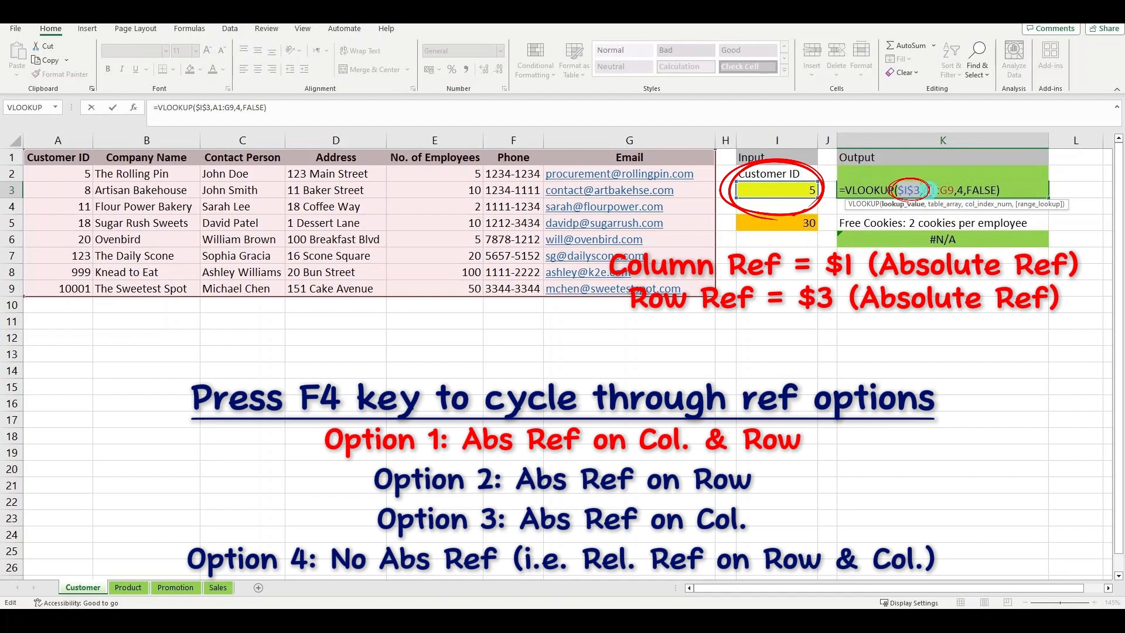
key(F4)
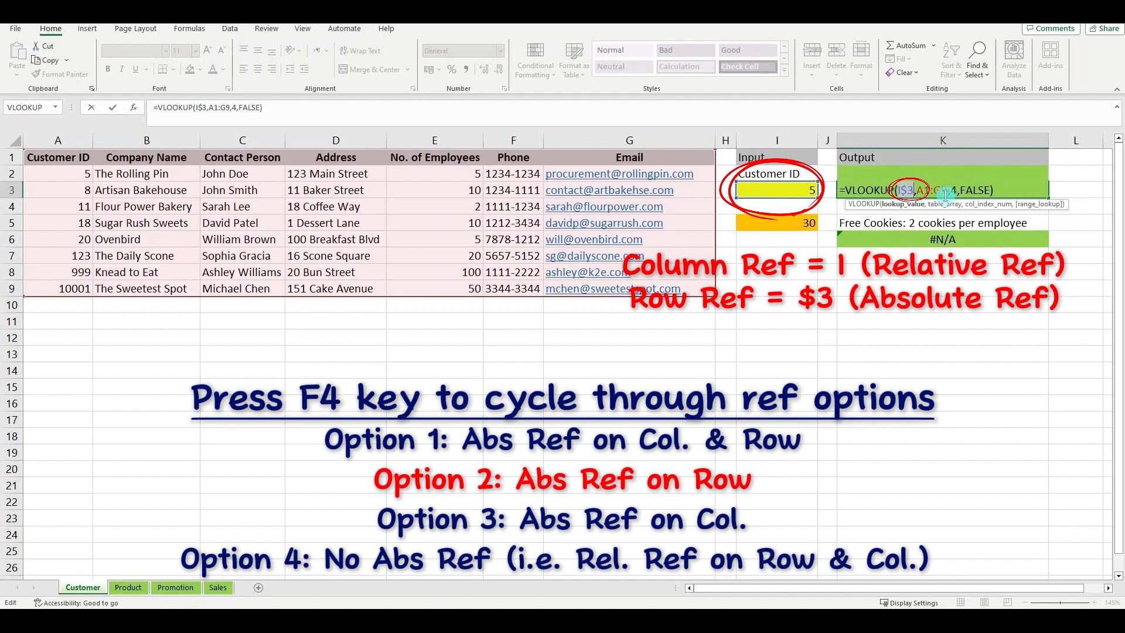
key(F4)
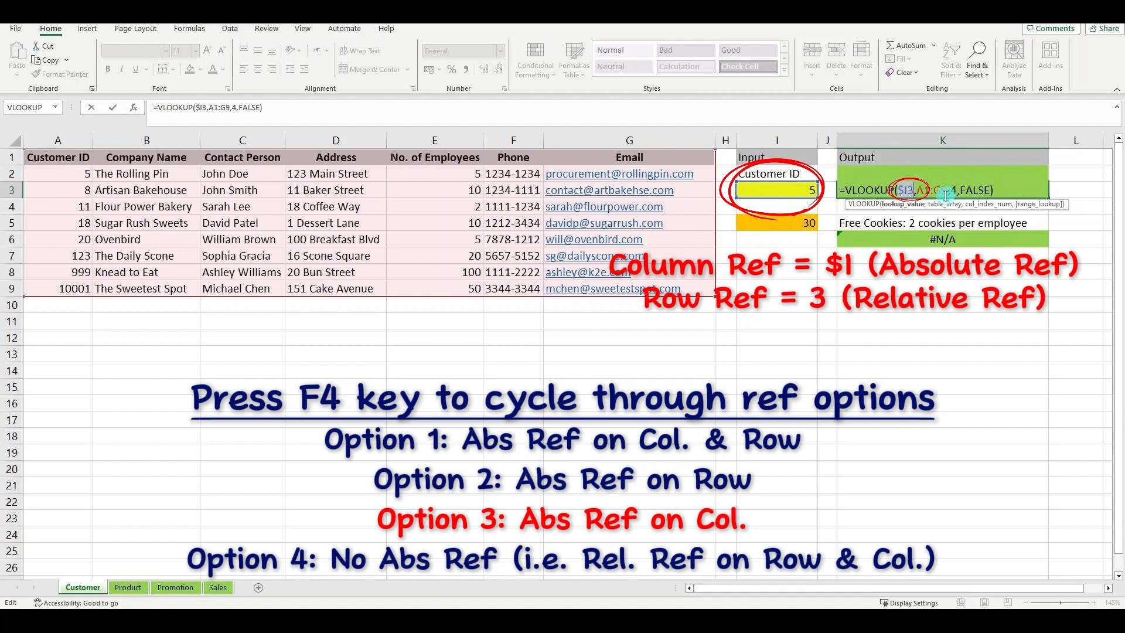
key(F4)
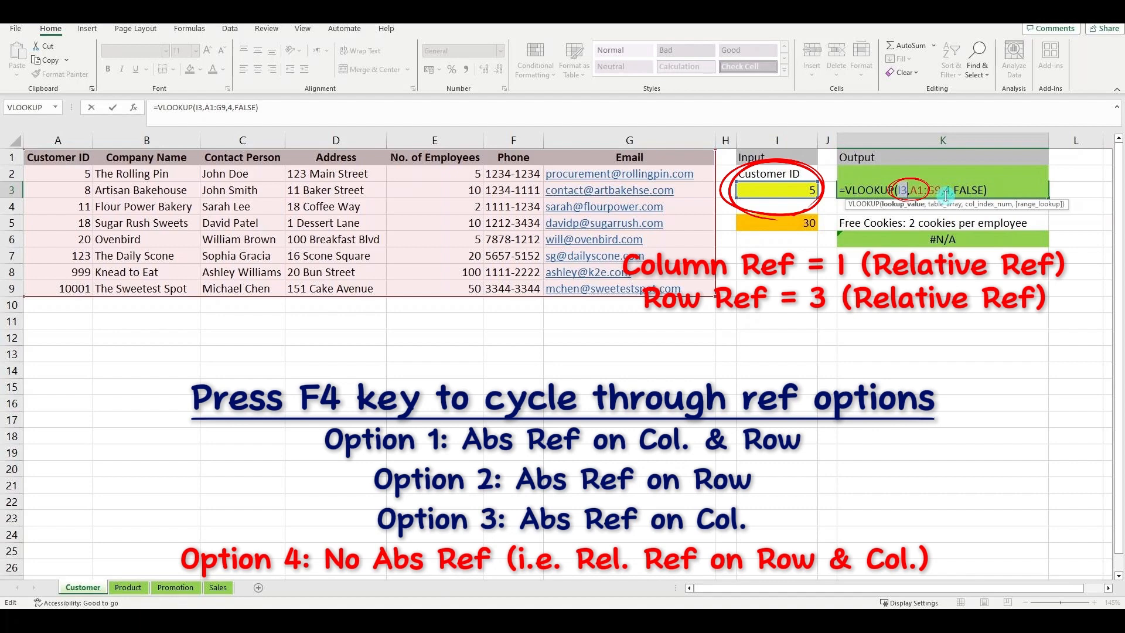
key(F4)
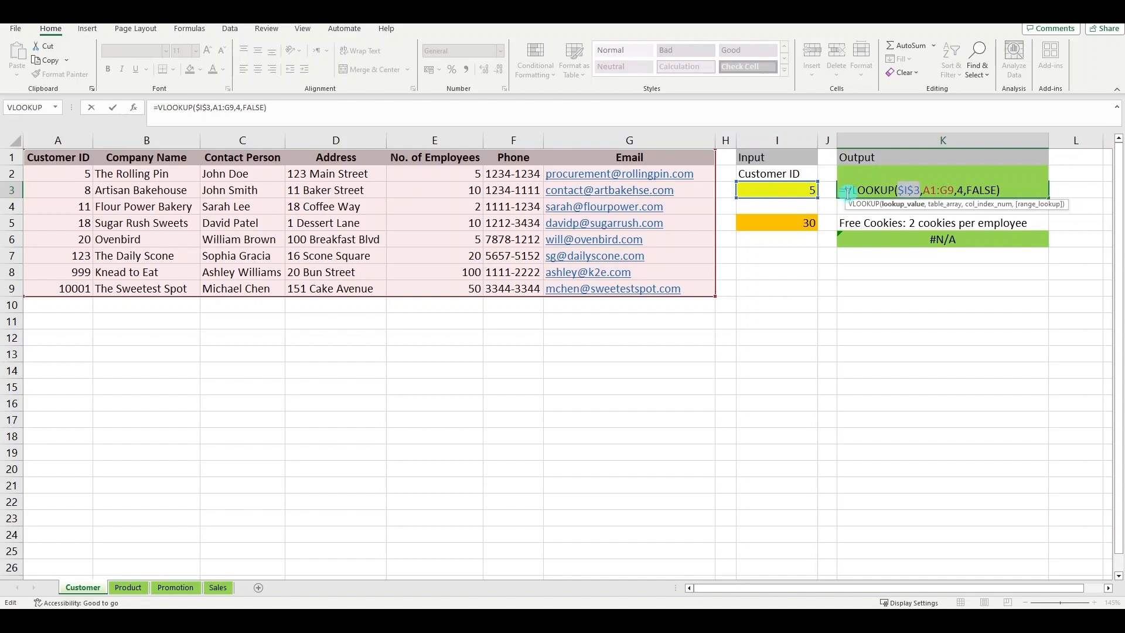
key(Return)
Step: Copy cell K3 into K6 again and check the lookup value and table range references in the pasted formula
click(891, 191)
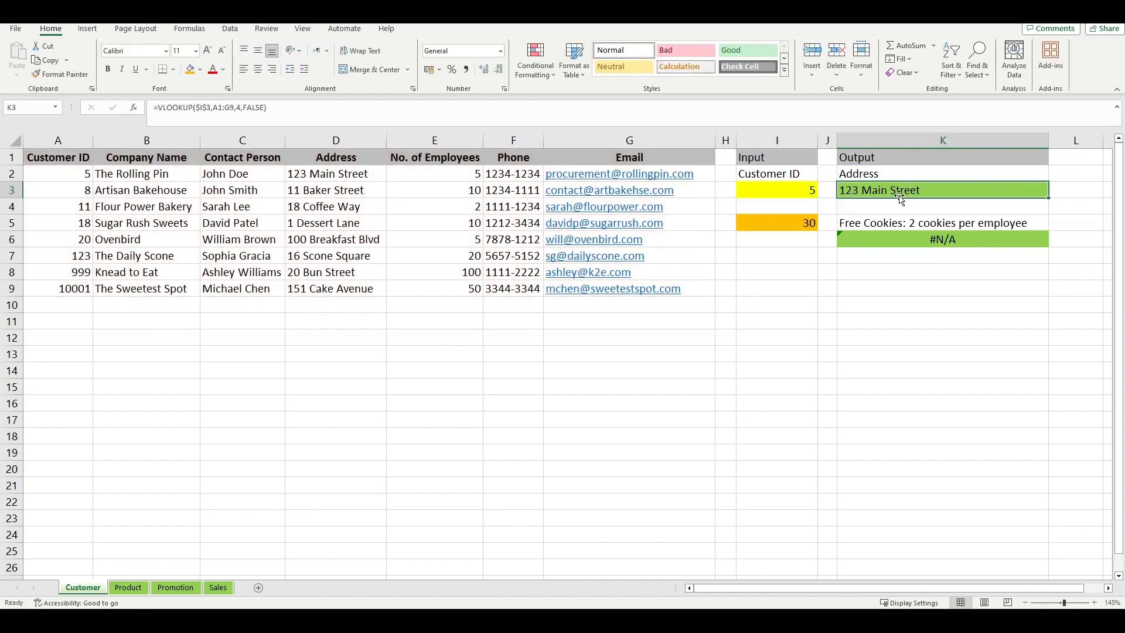
key(ctrl+c)
click(927, 241)
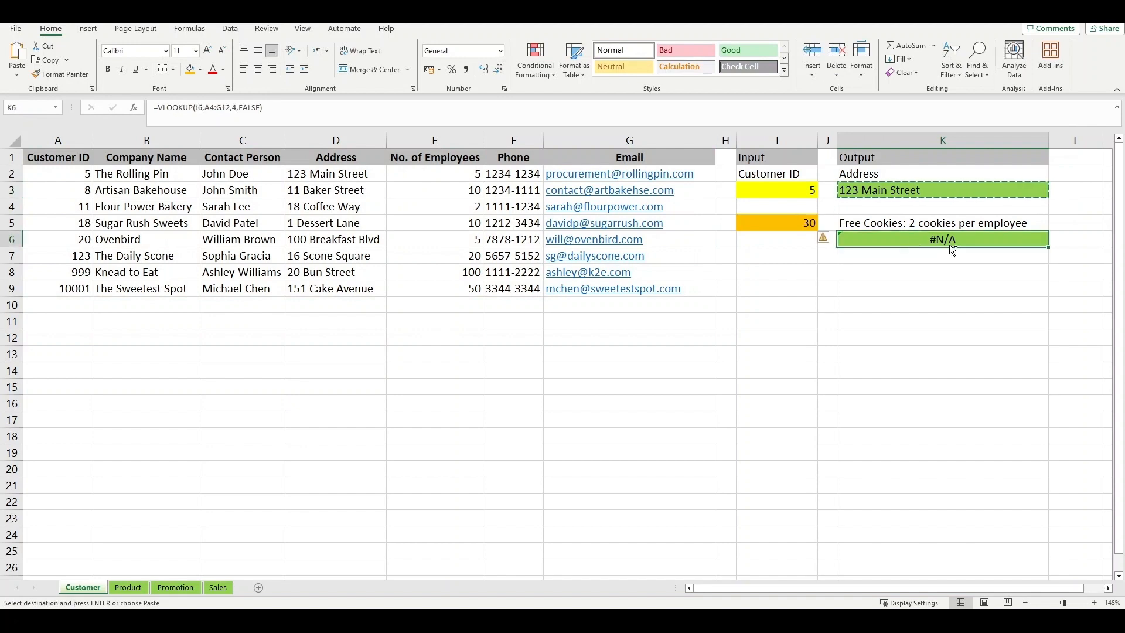
key(ctrl+v)
double_click(927, 242)
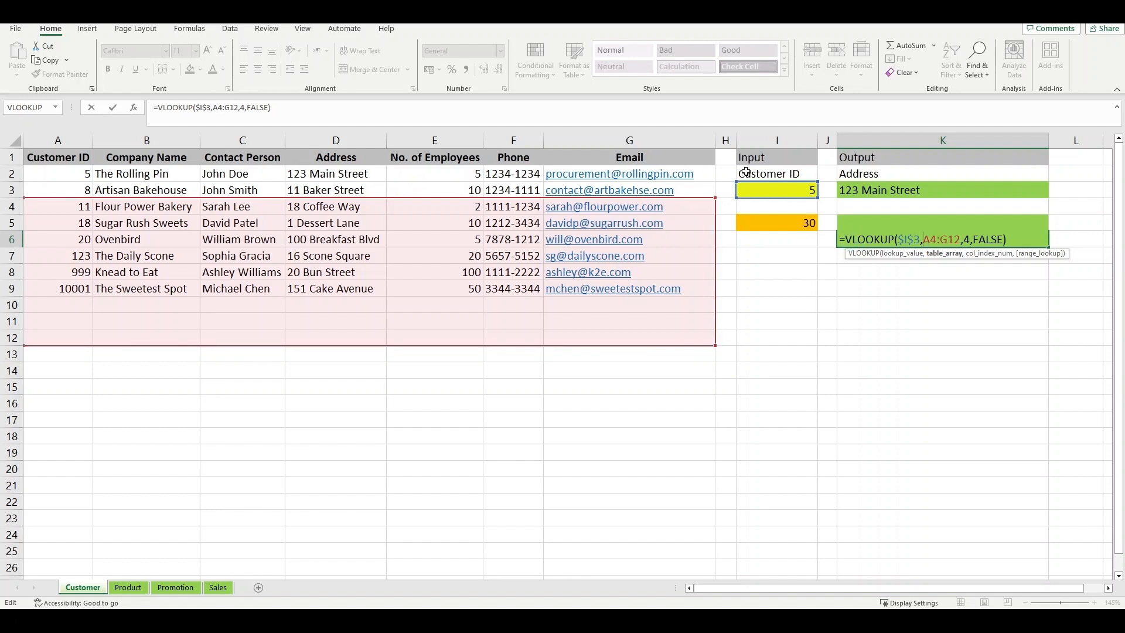
click(907, 240)
key(Return)
Step: Make the table range in K3's formula absolute as $A$1:$G$9 and confirm the formula
click(951, 193)
double_click(950, 192)
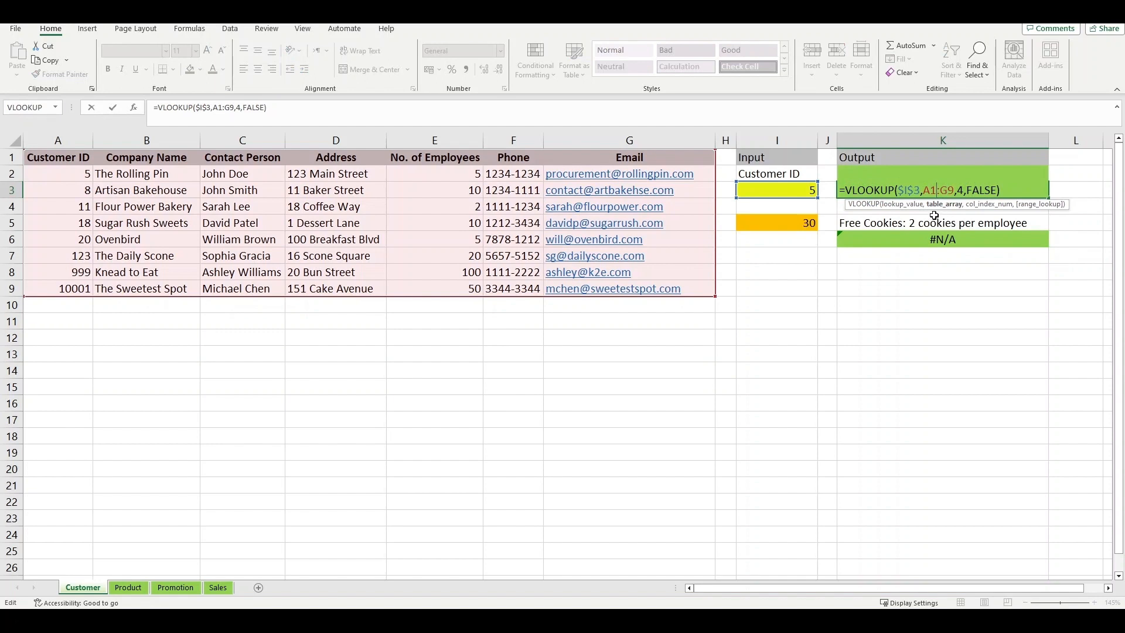
key(F4)
key(Right)
key(Right)
key(F4)
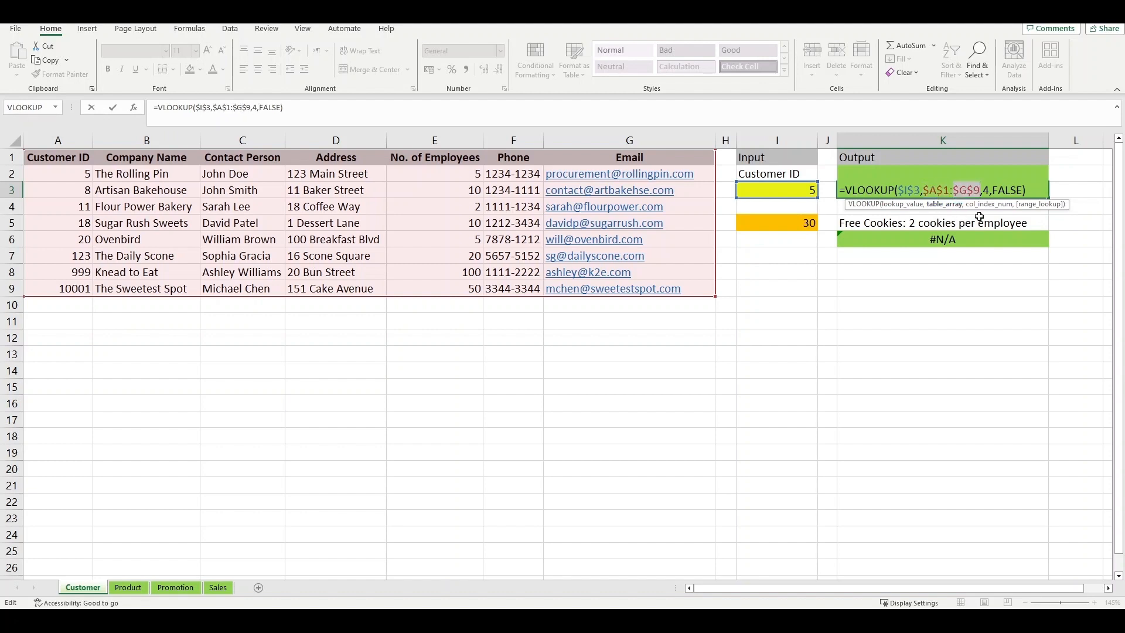
key(ctrl+Return)
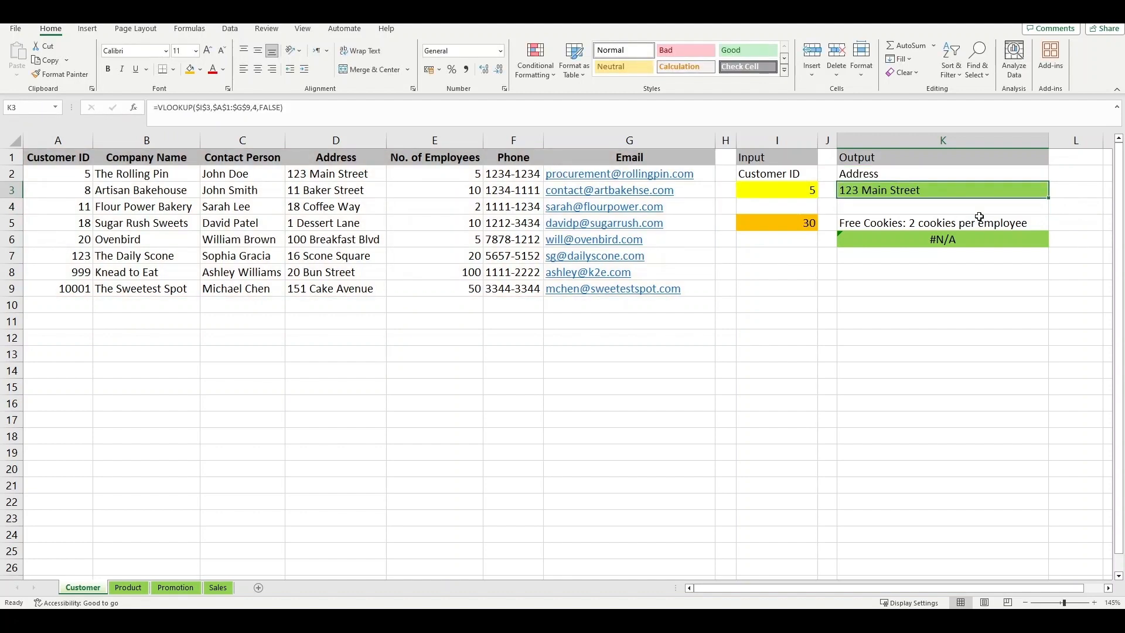
Step: Copy the fully absolute formula from K3 into K6 and inspect its references
key(ctrl+c)
click(1012, 244)
key(ctrl+v)
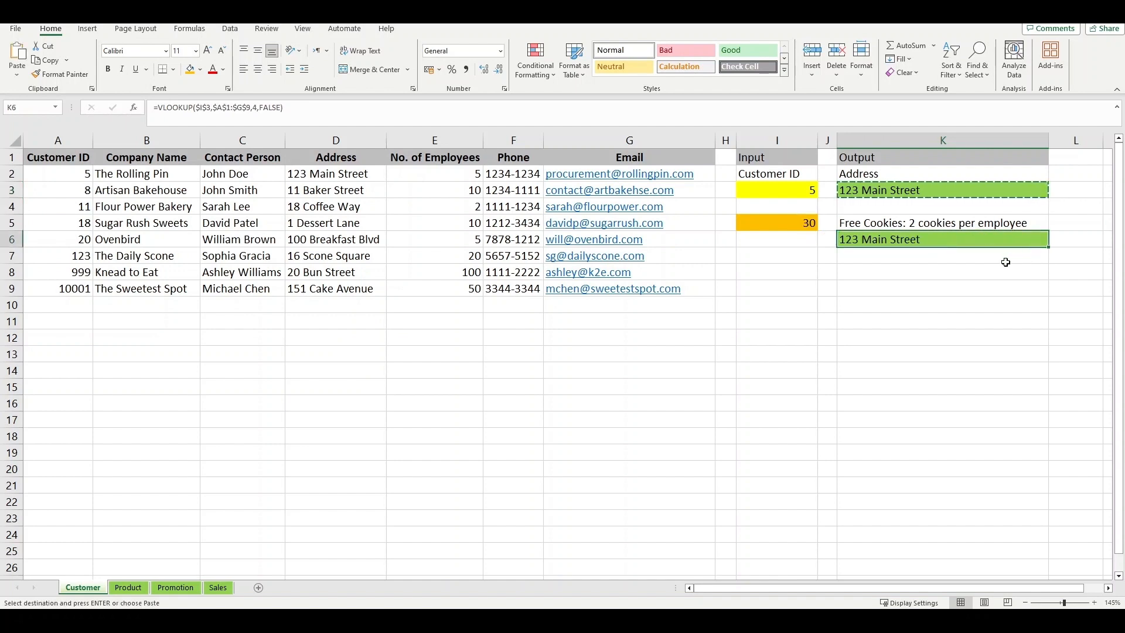
double_click(893, 238)
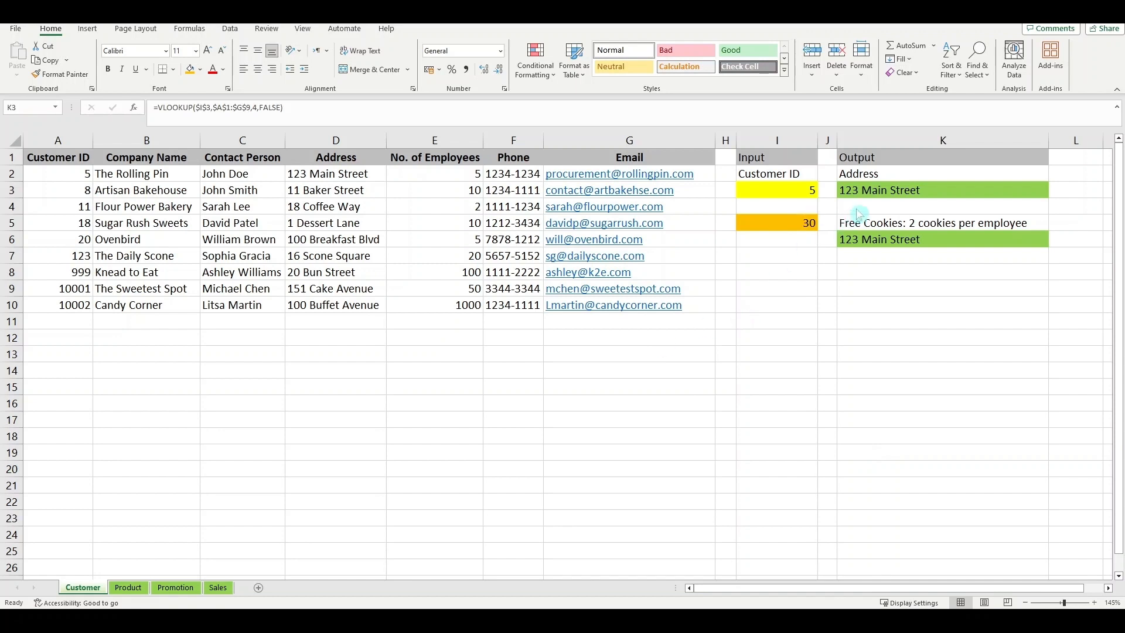
Step: Extend the table range in K3's formula to $A$1:$G$10 and glance at the Product sheet before returning to Customer
double_click(915, 189)
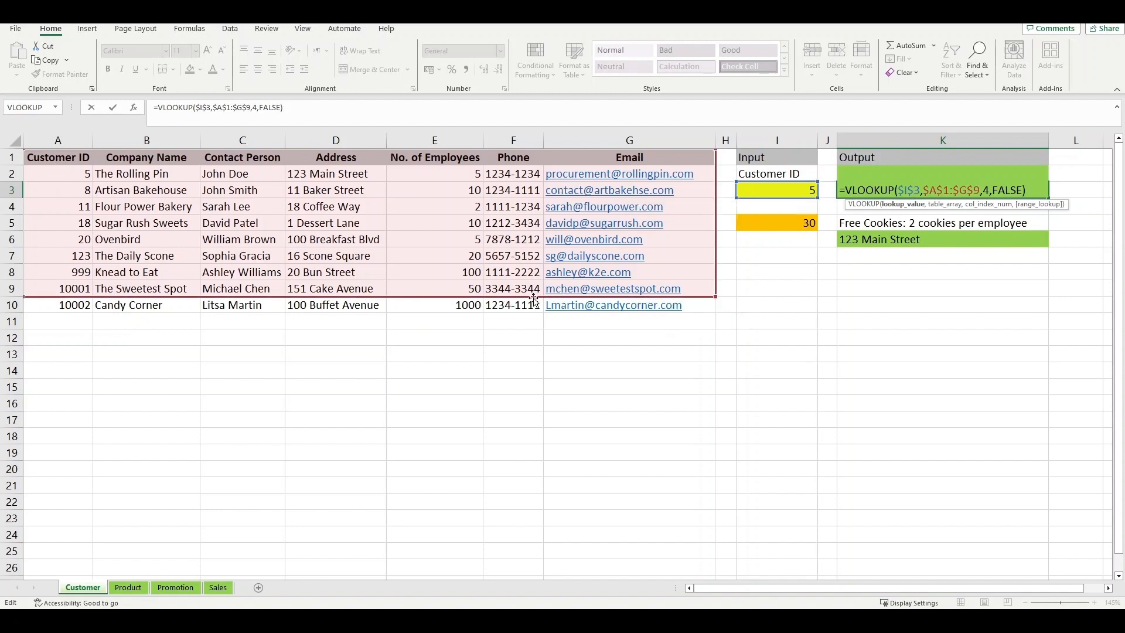
drag(715, 298, 714, 308)
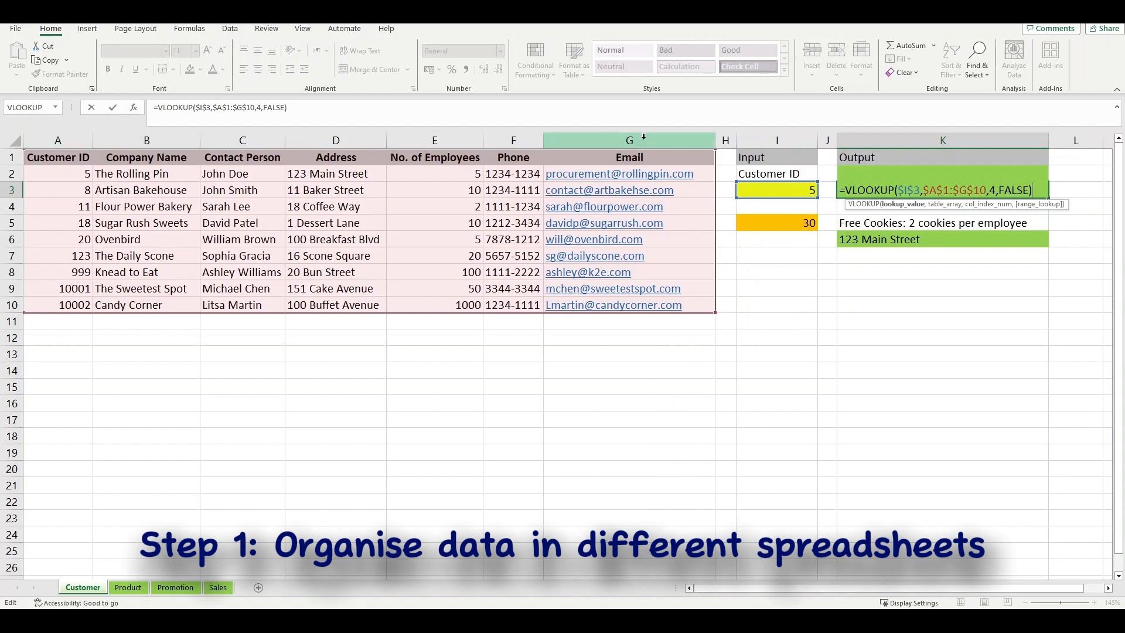
click(127, 587)
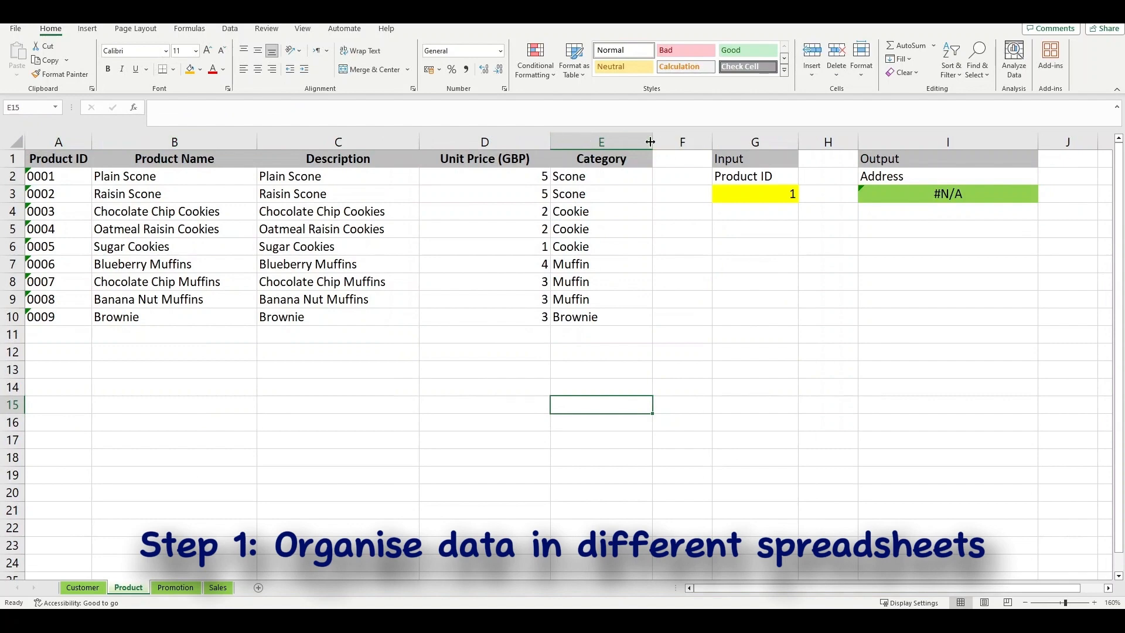
click(95, 587)
click(72, 321)
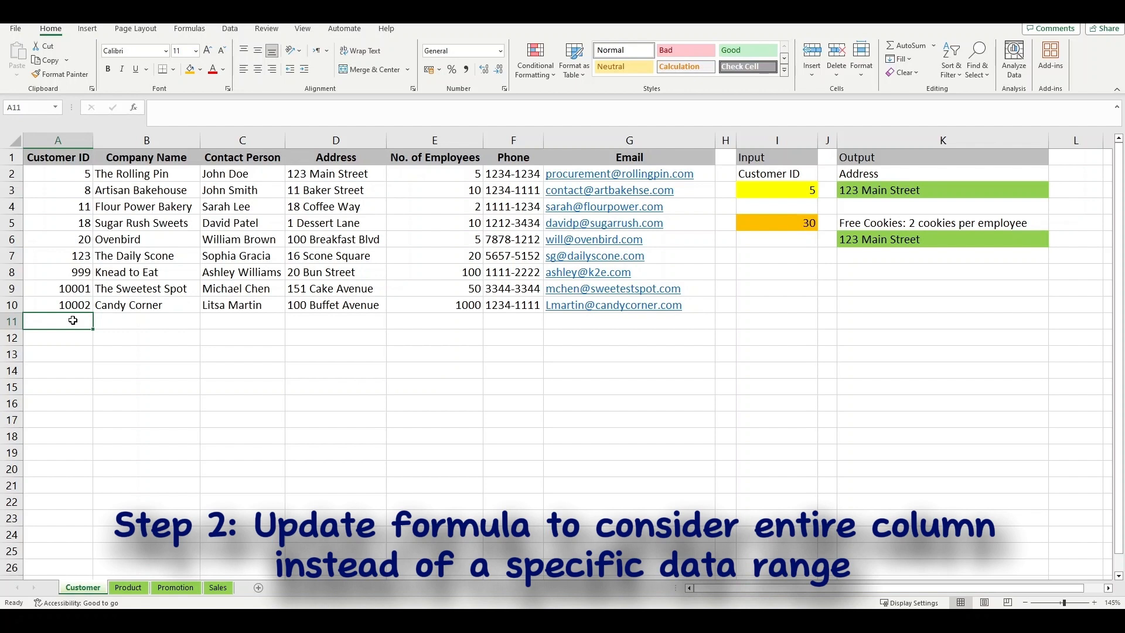
Step: Remove the row references from the table range in K3's formula so it covers the entire columns $A:$G
double_click(907, 196)
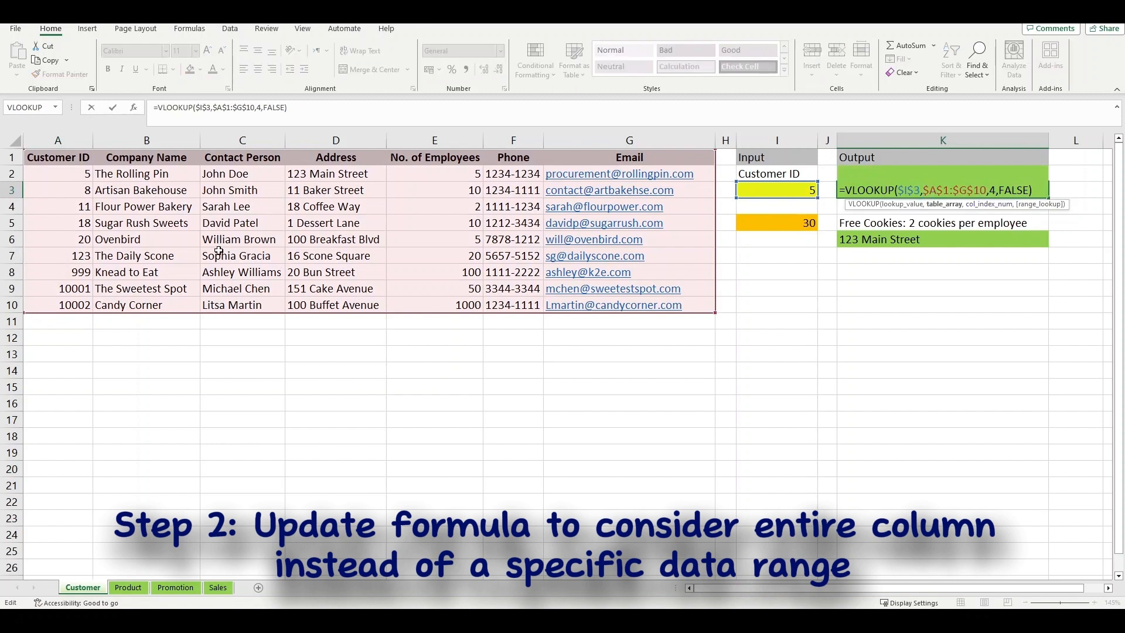
click(942, 190)
key(BackSpace)
key(BackSpace)
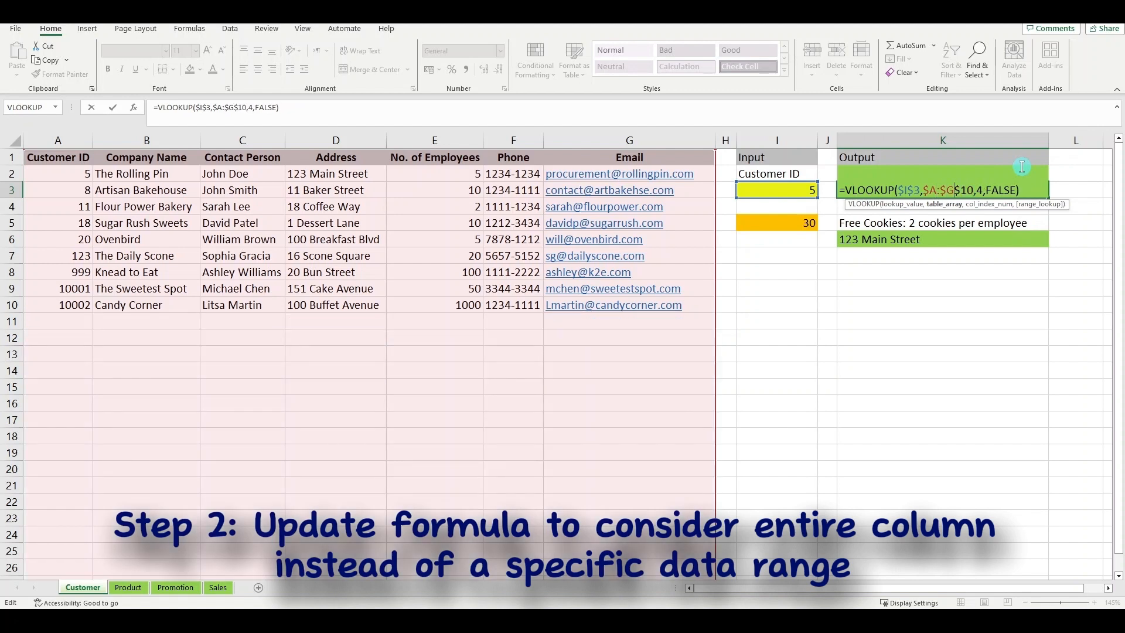
key(Delete)
key(Delete)
key(Delete)
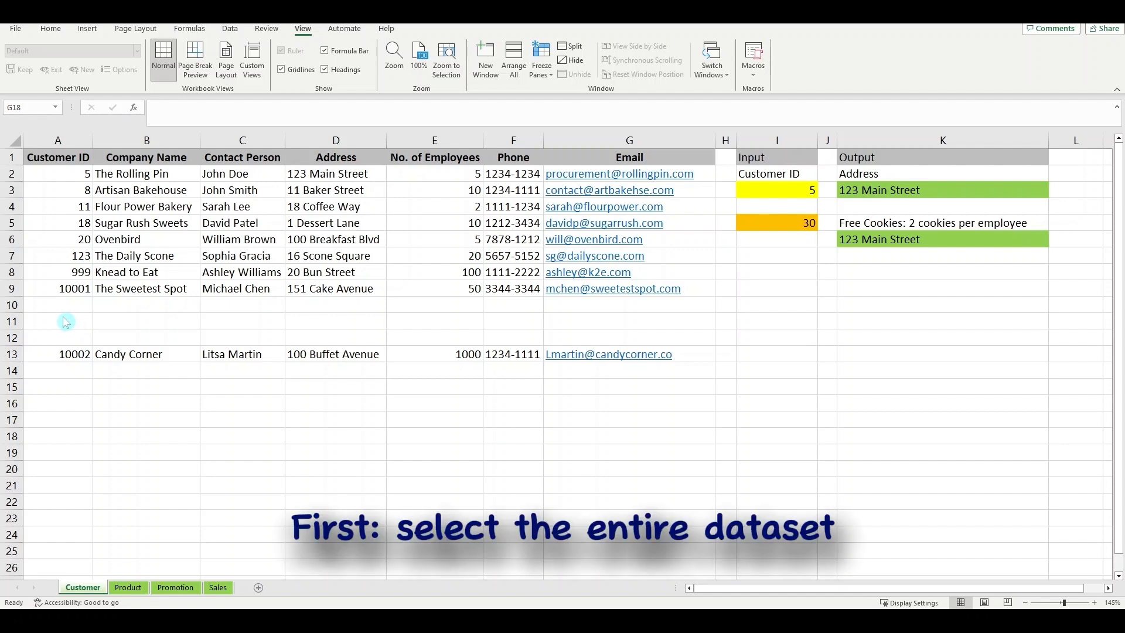
Step: Convert the customer data in A1:G9 to an Excel table with headers and name the table Customer
click(76, 157)
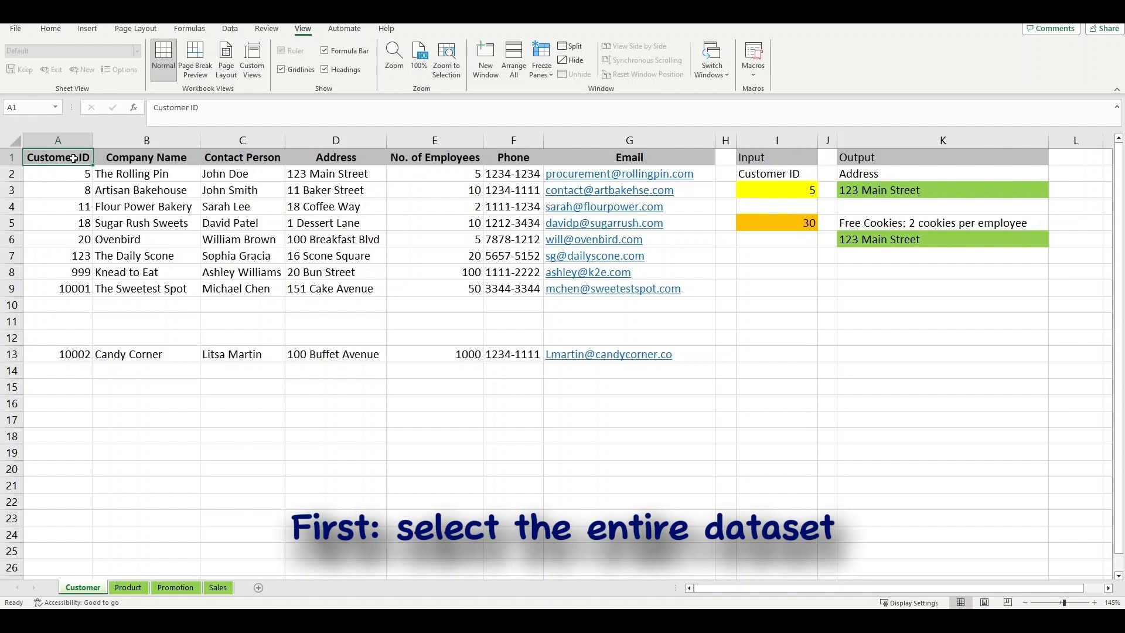
drag(73, 158, 662, 290)
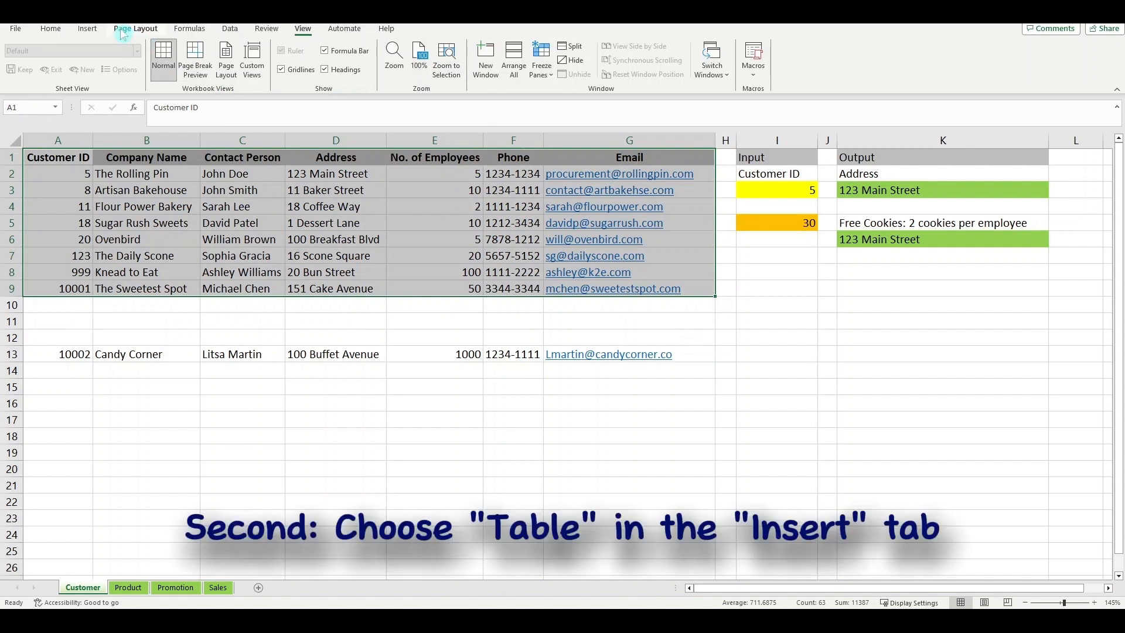
click(88, 29)
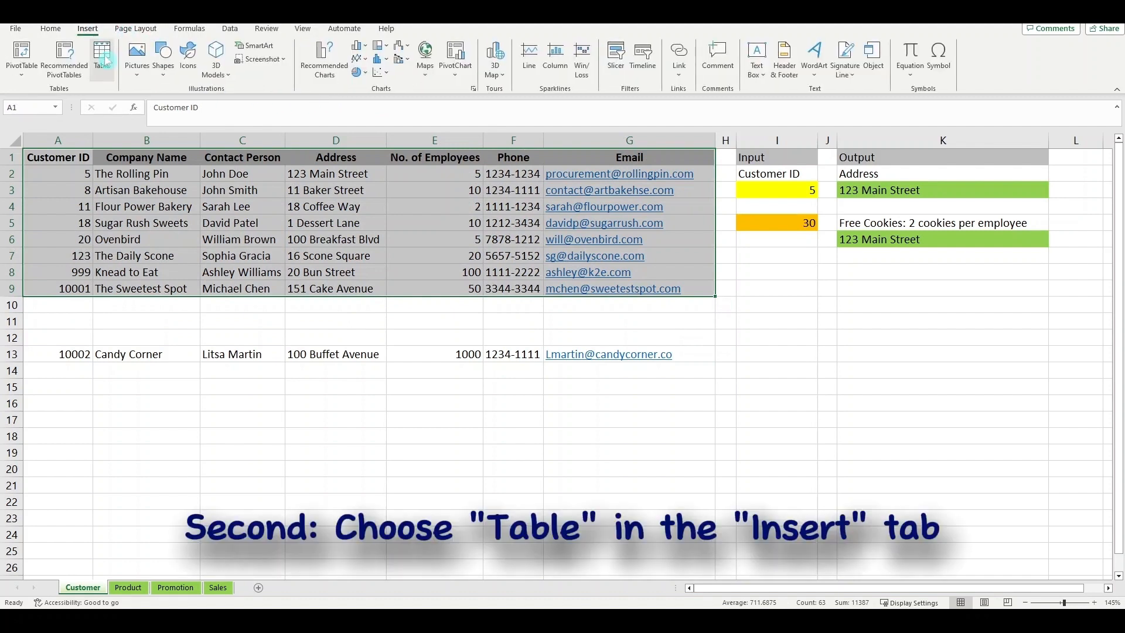
click(103, 59)
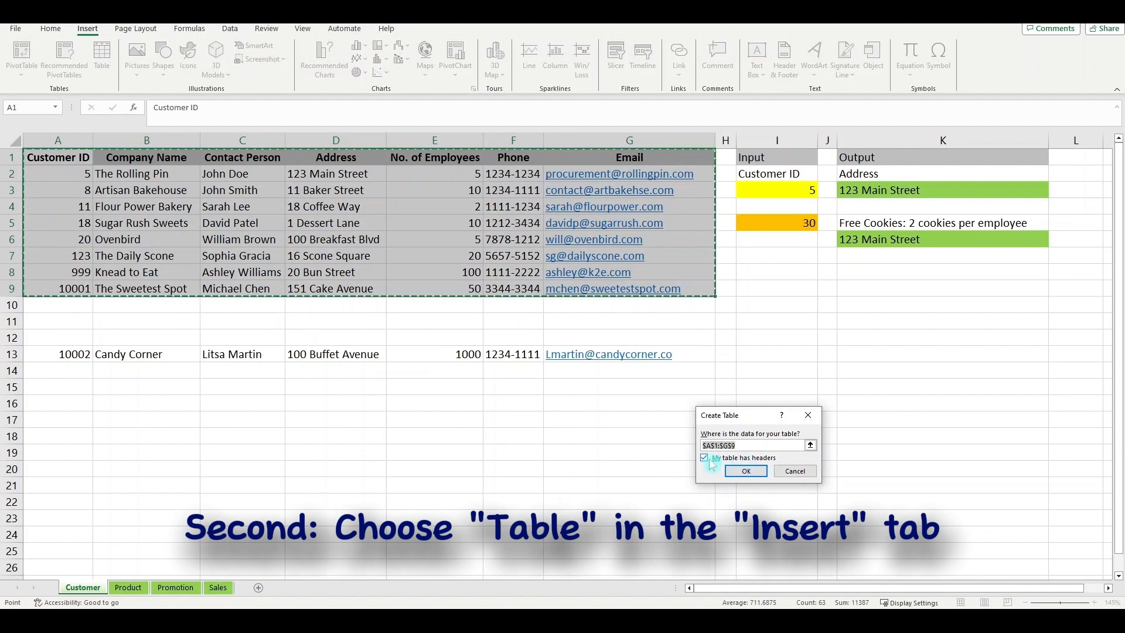
click(742, 470)
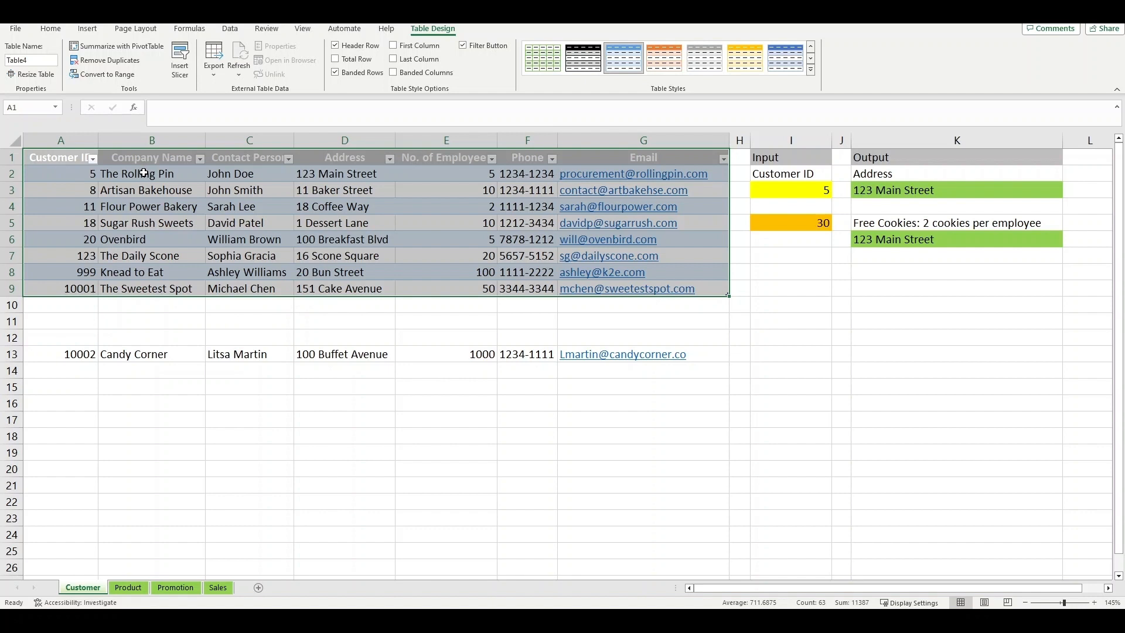
click(39, 59)
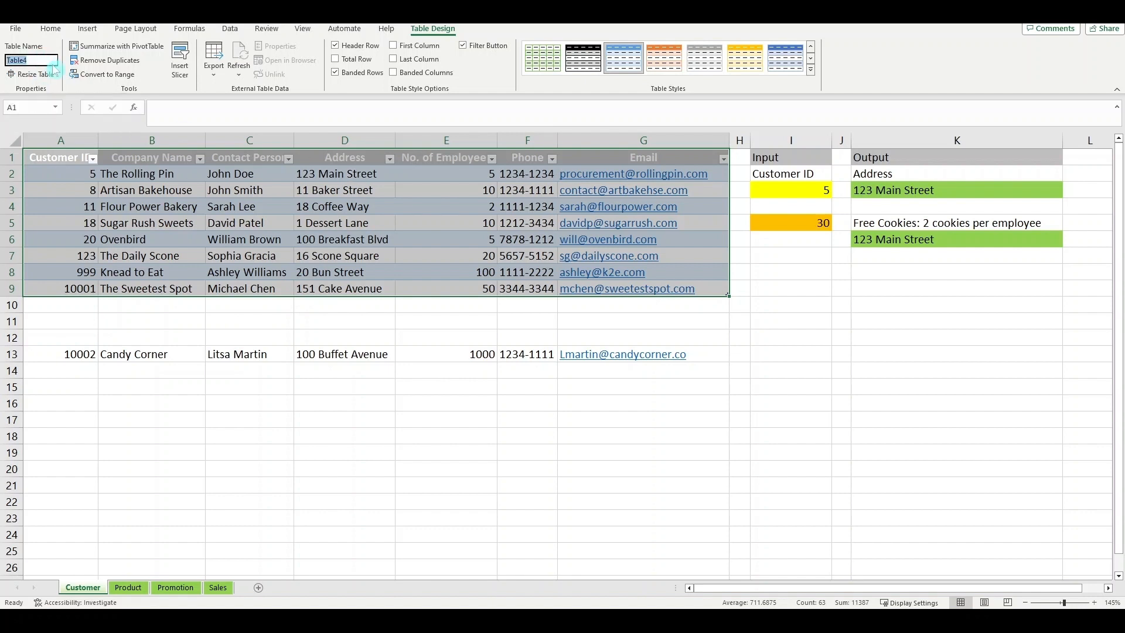
text(Customer)
Step: Inspect the table range used in K3's VLOOKUP formula without changing it
click(906, 191)
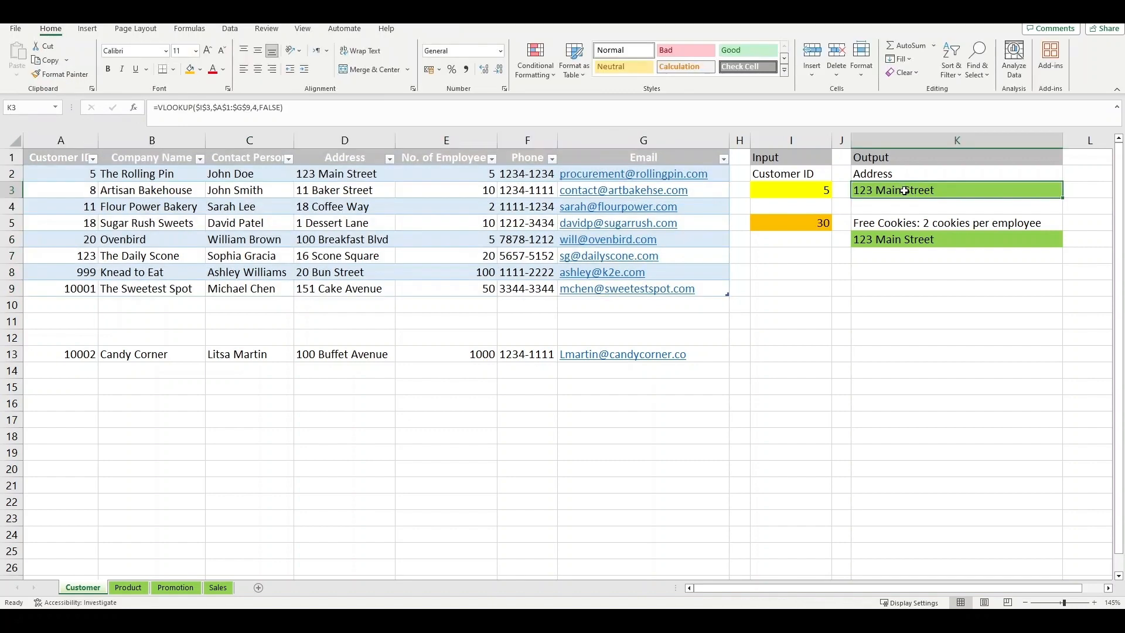
double_click(905, 191)
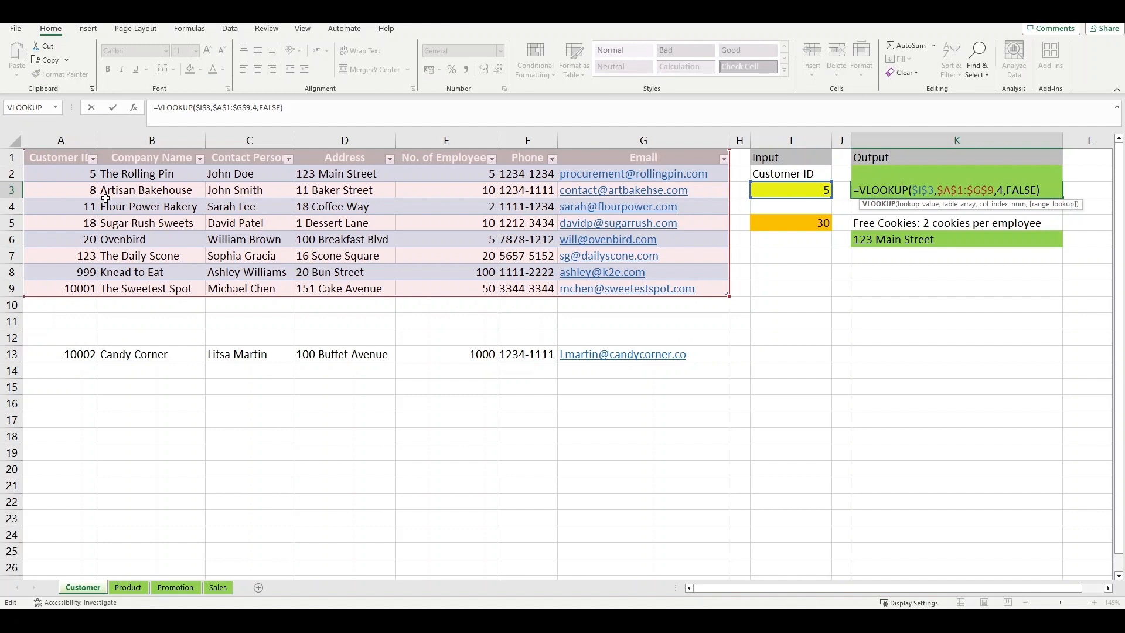
key(Escape)
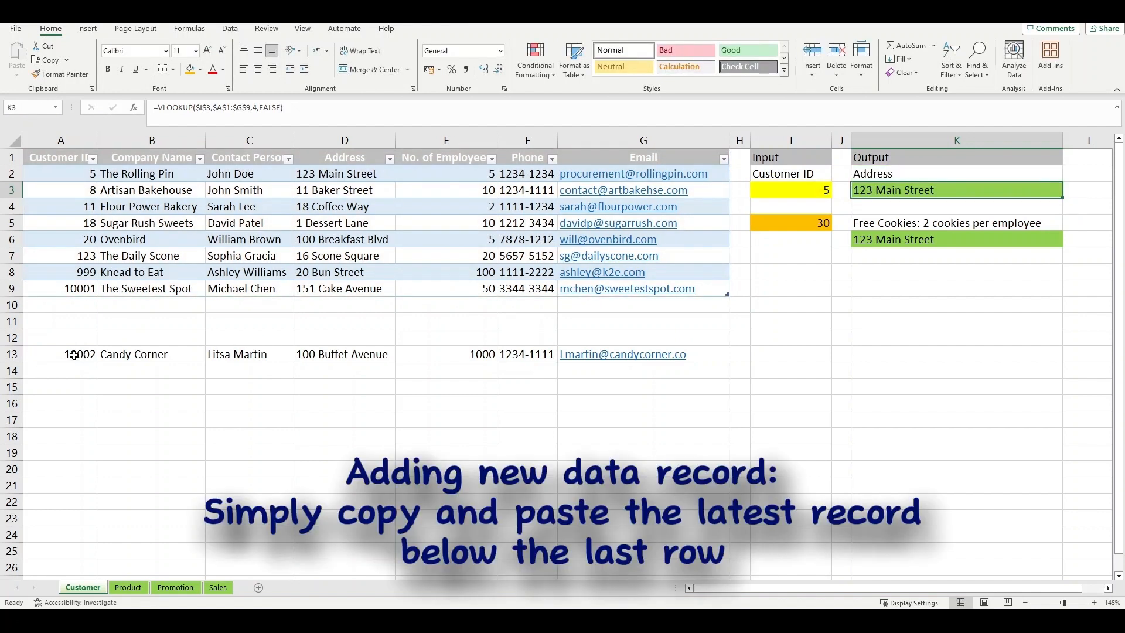
Step: Copy the Candy Corner record from row 13 into row 10 directly below the table and check K3's formula range
drag(74, 355, 618, 353)
key(ctrl+c)
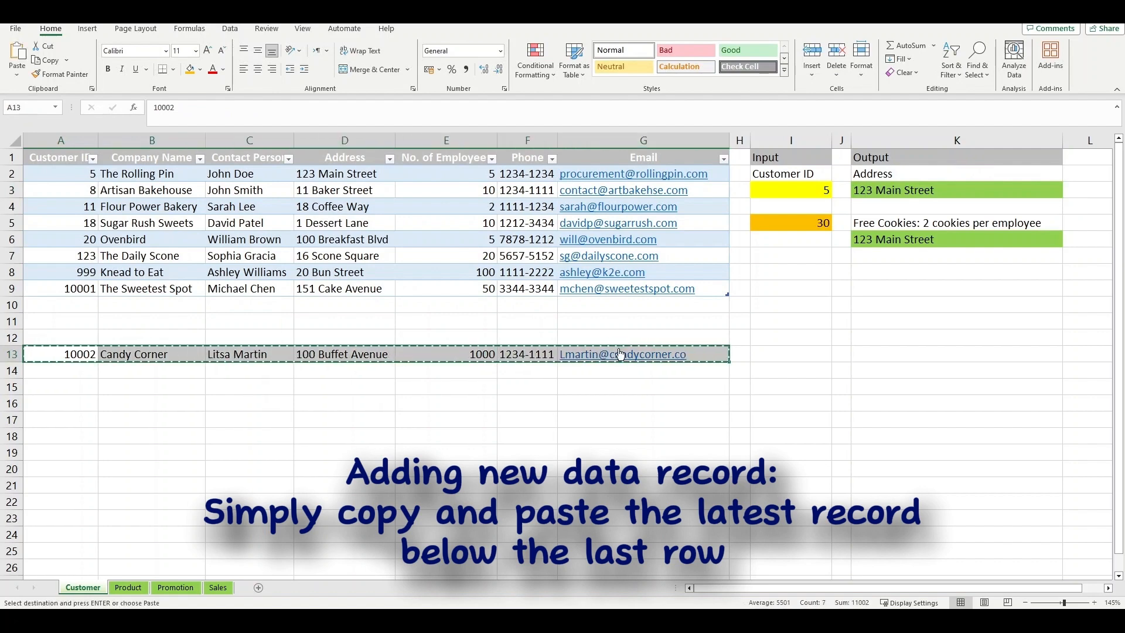
click(85, 305)
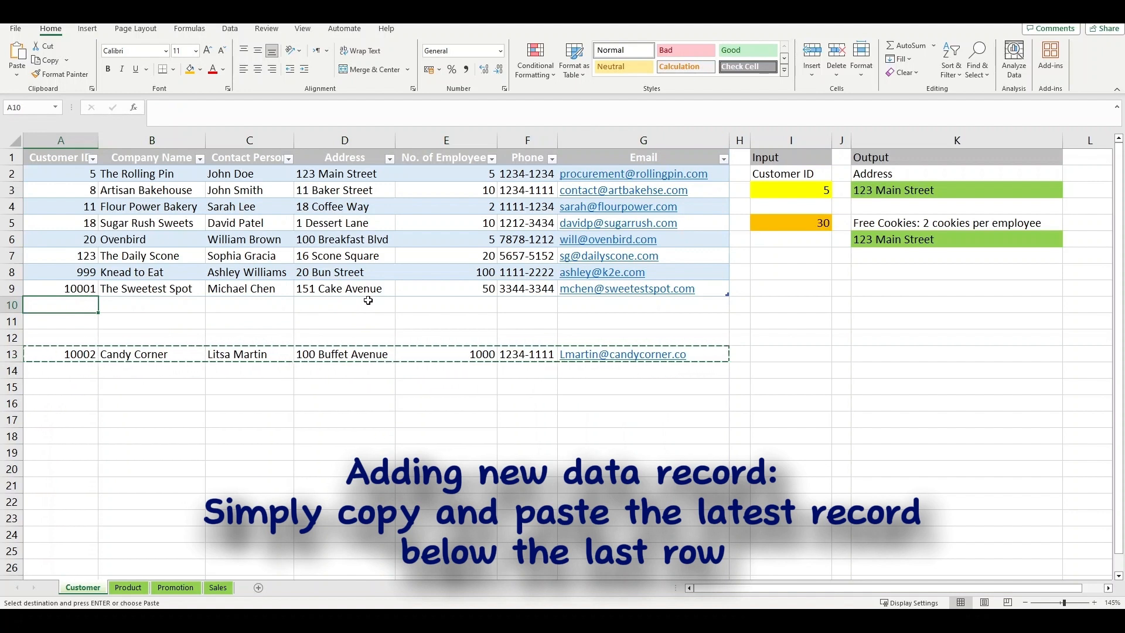
key(ctrl+v)
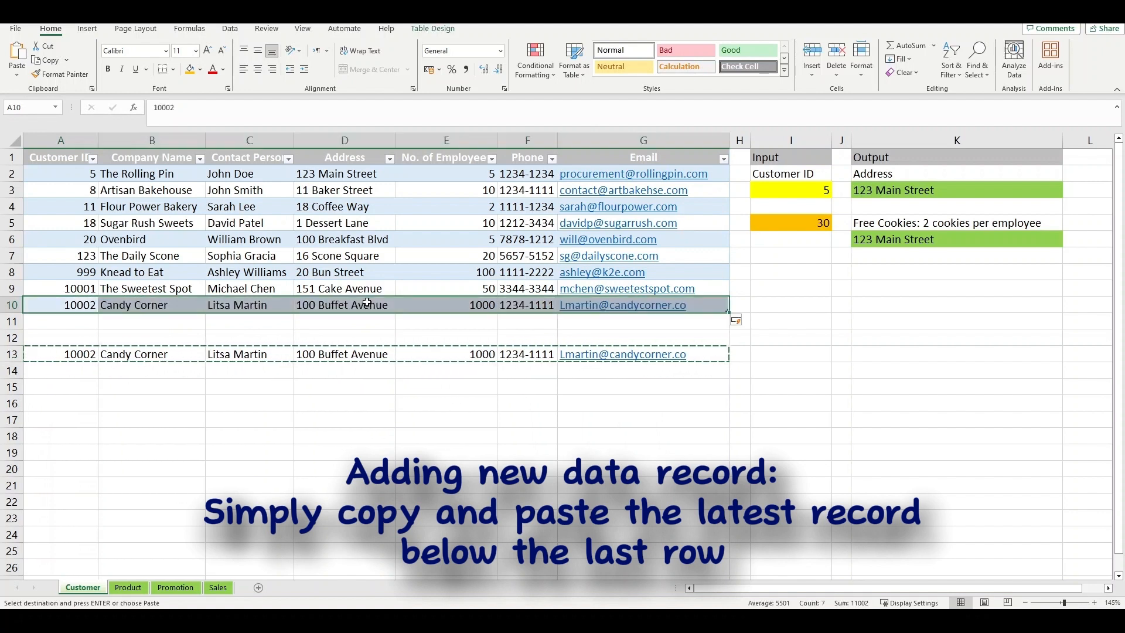
click(264, 321)
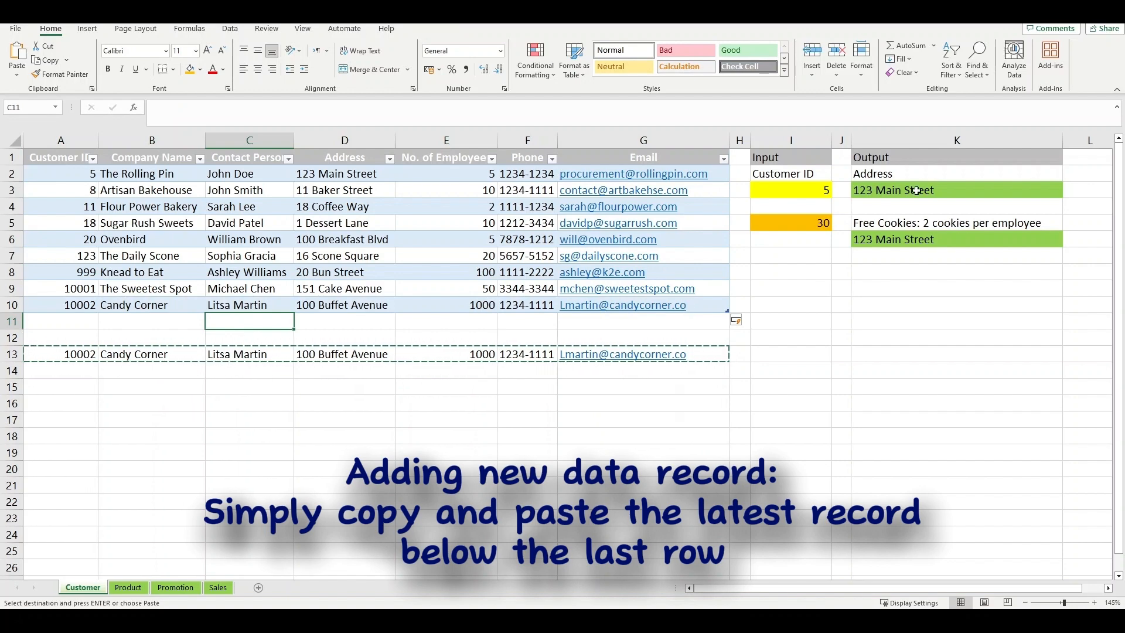
click(917, 190)
double_click(917, 190)
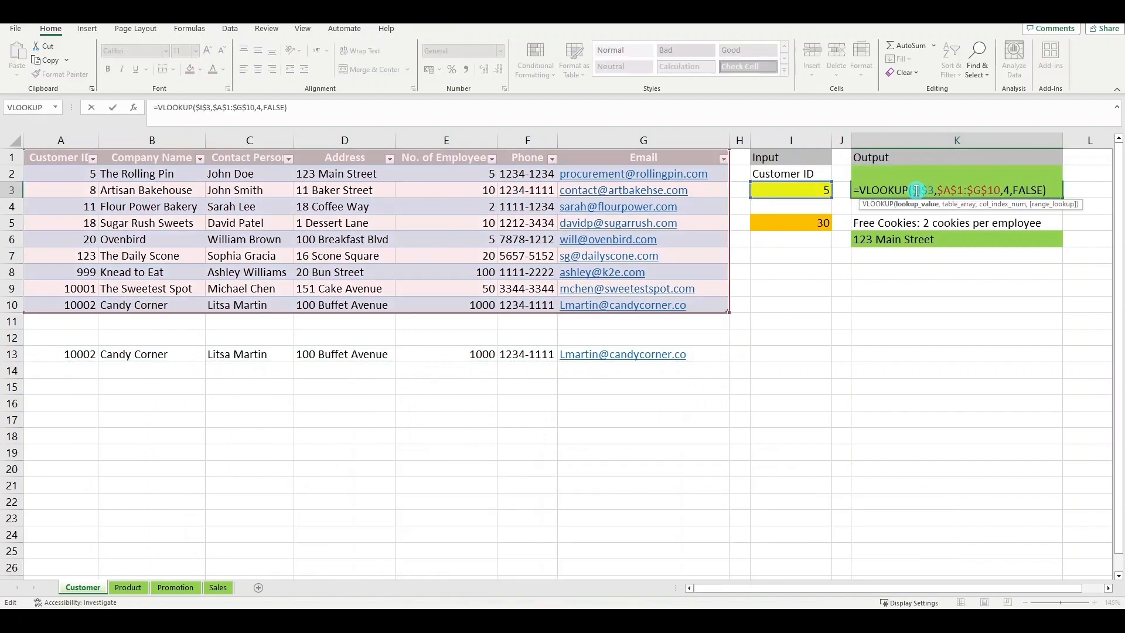
Step: Paste the copied Candy Corner record again into row 11 and recheck the table range in K3's formula
click(73, 321)
right_click(73, 321)
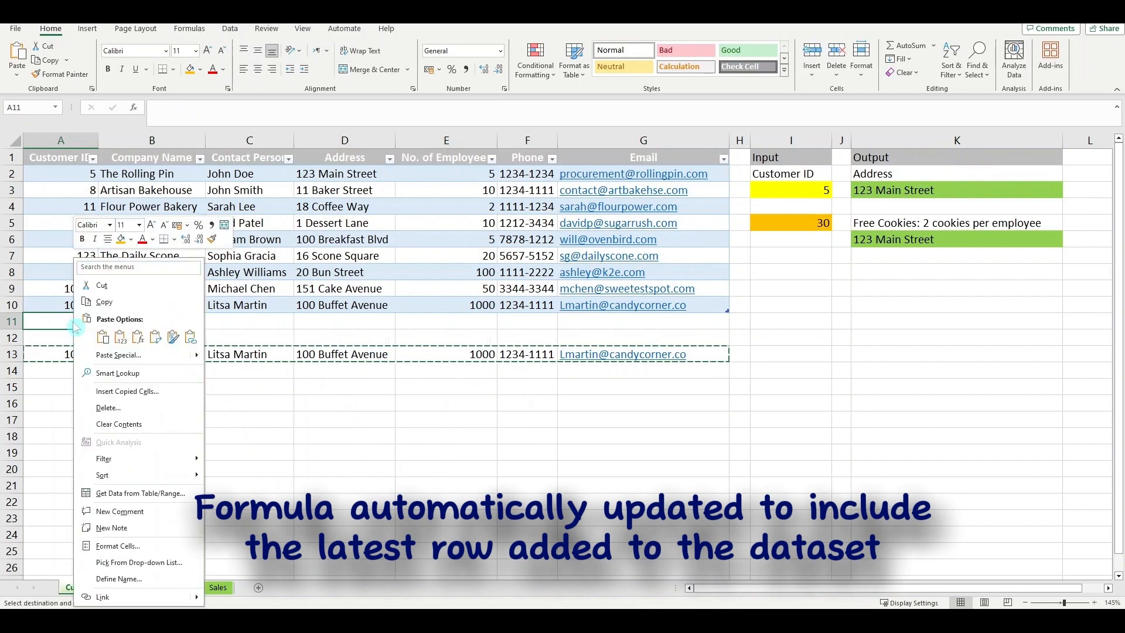
click(102, 337)
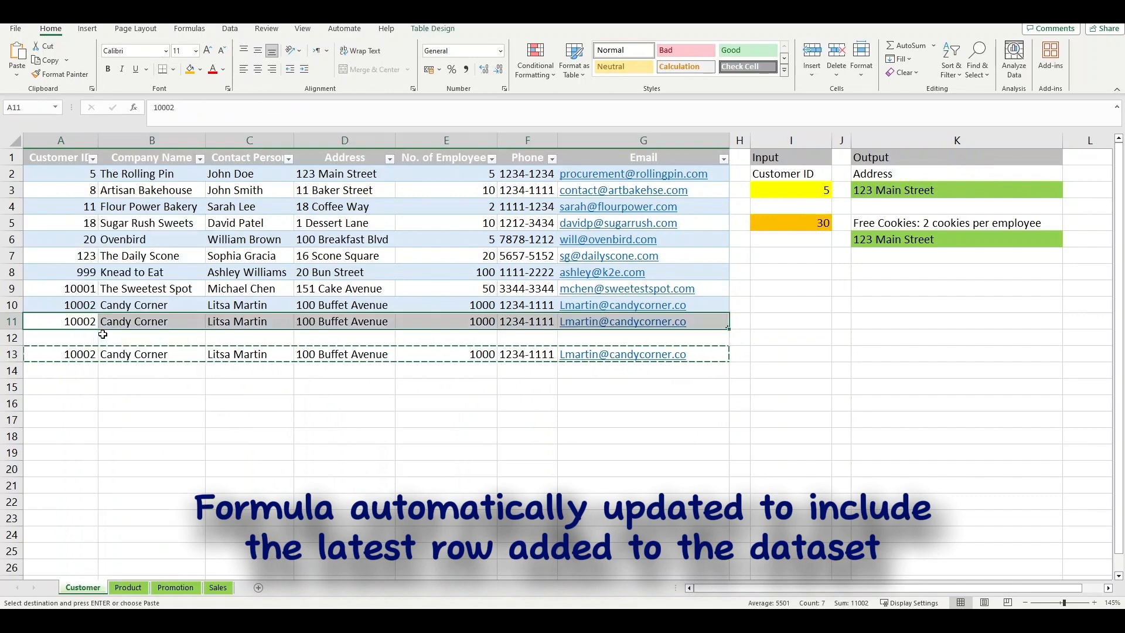
click(718, 402)
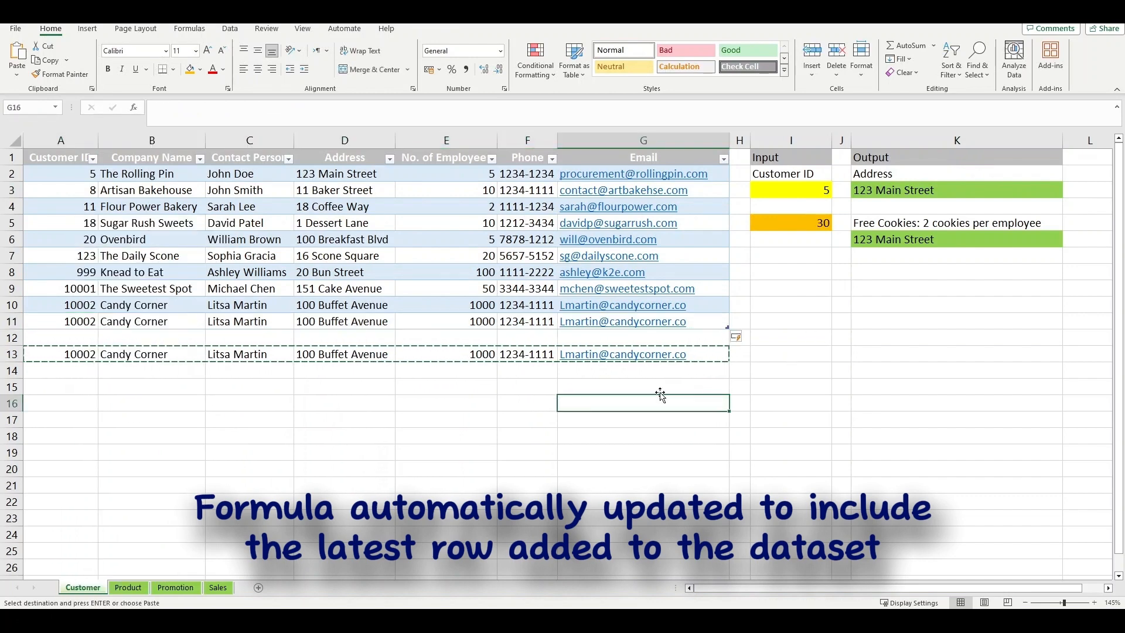
double_click(918, 192)
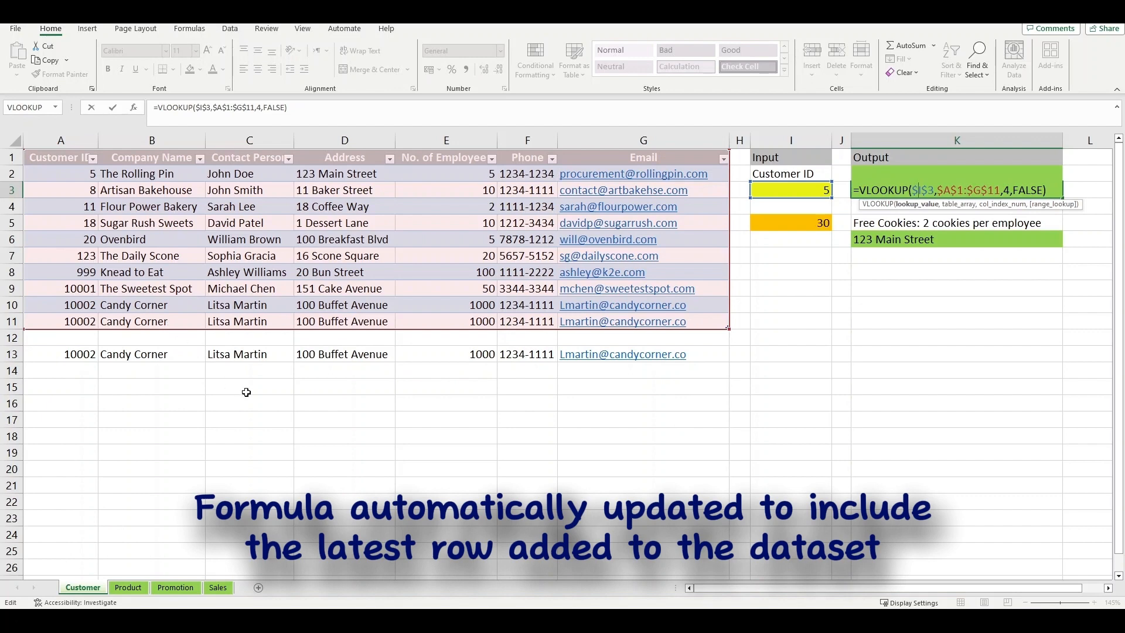
key(Escape)
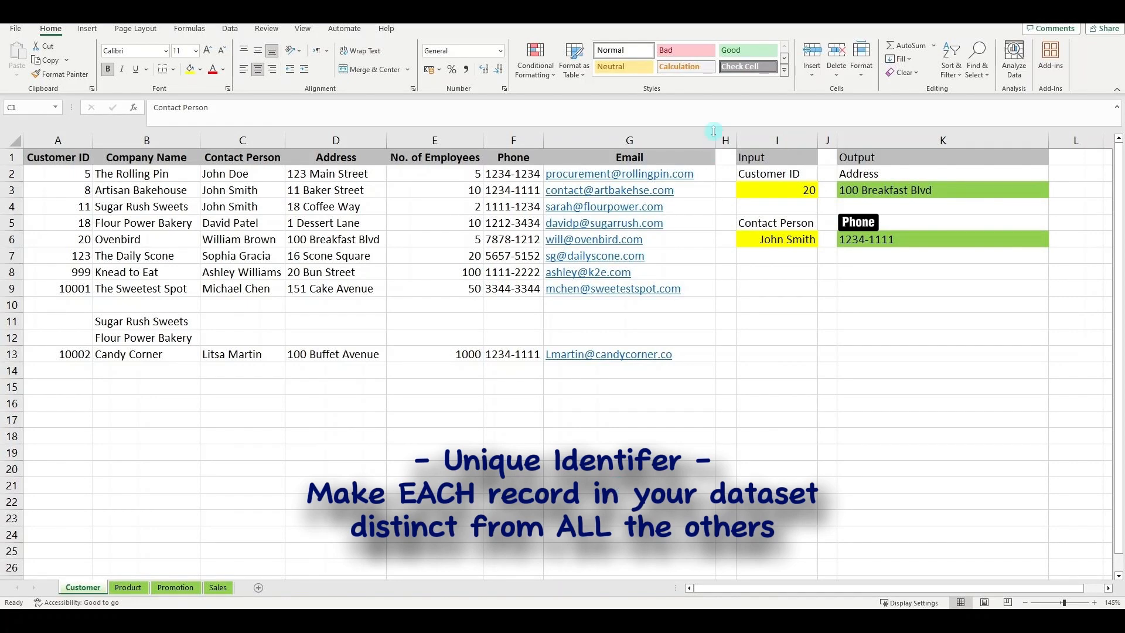
Step: Examine the Customer ID and Contact Person columns on the Customer sheet for their suitability as unique lookup identifiers
click(788, 192)
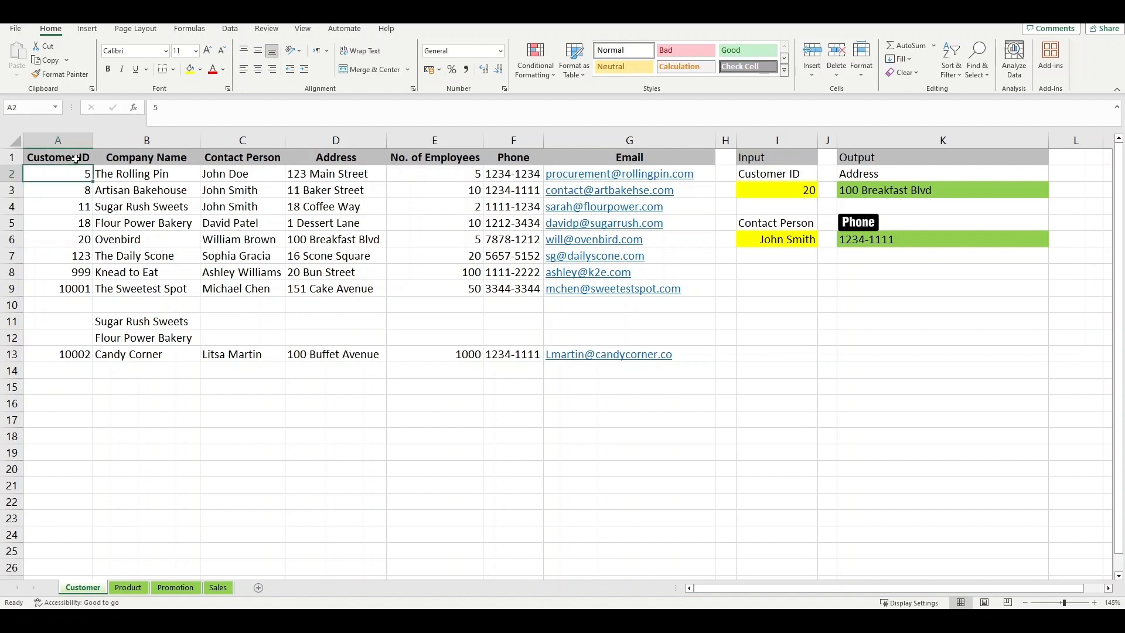
drag(73, 160, 73, 290)
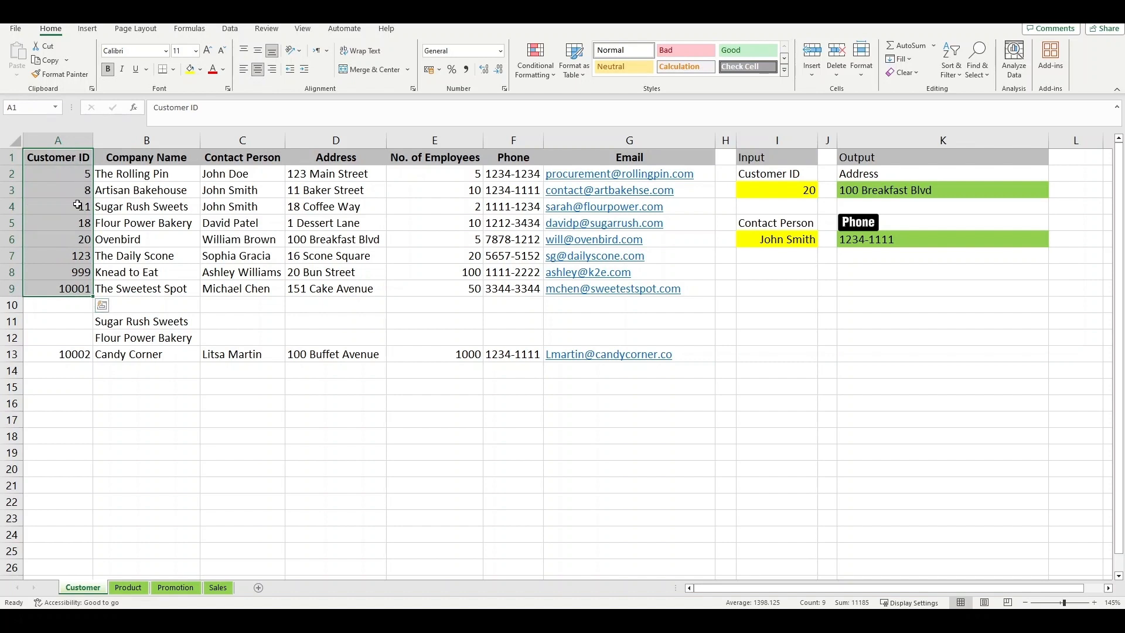
click(80, 289)
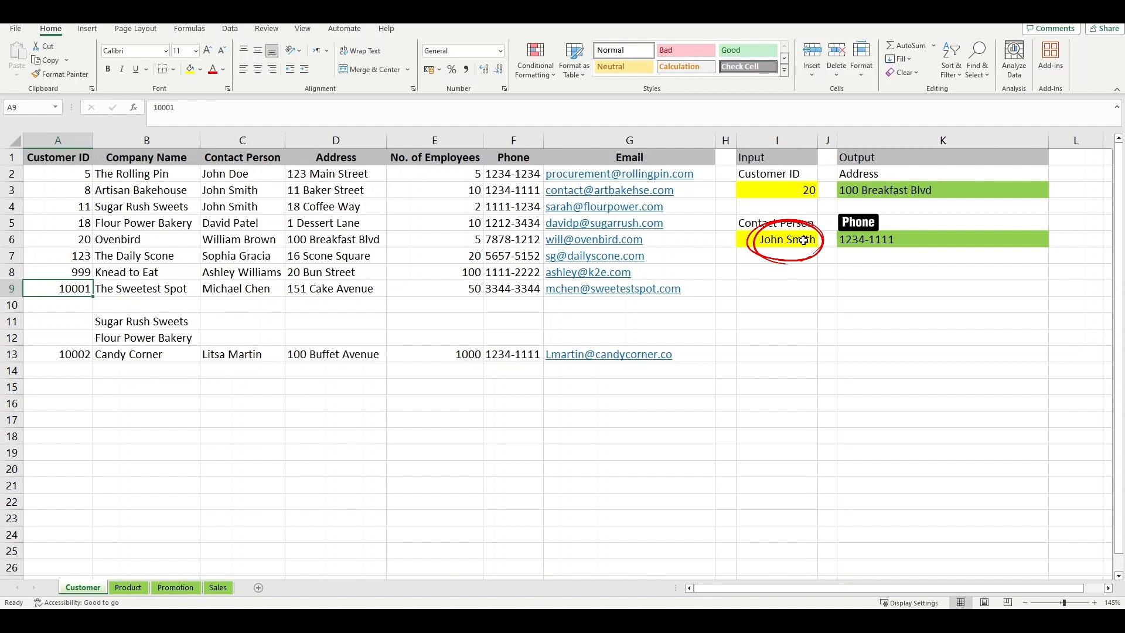
click(269, 197)
drag(268, 150, 264, 288)
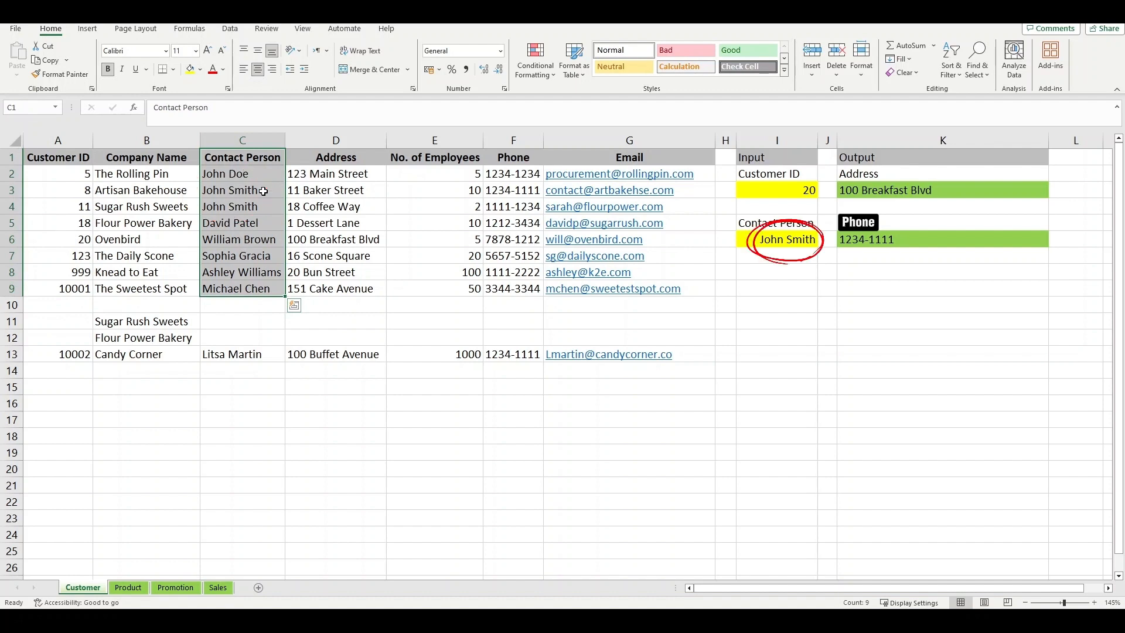
click(261, 174)
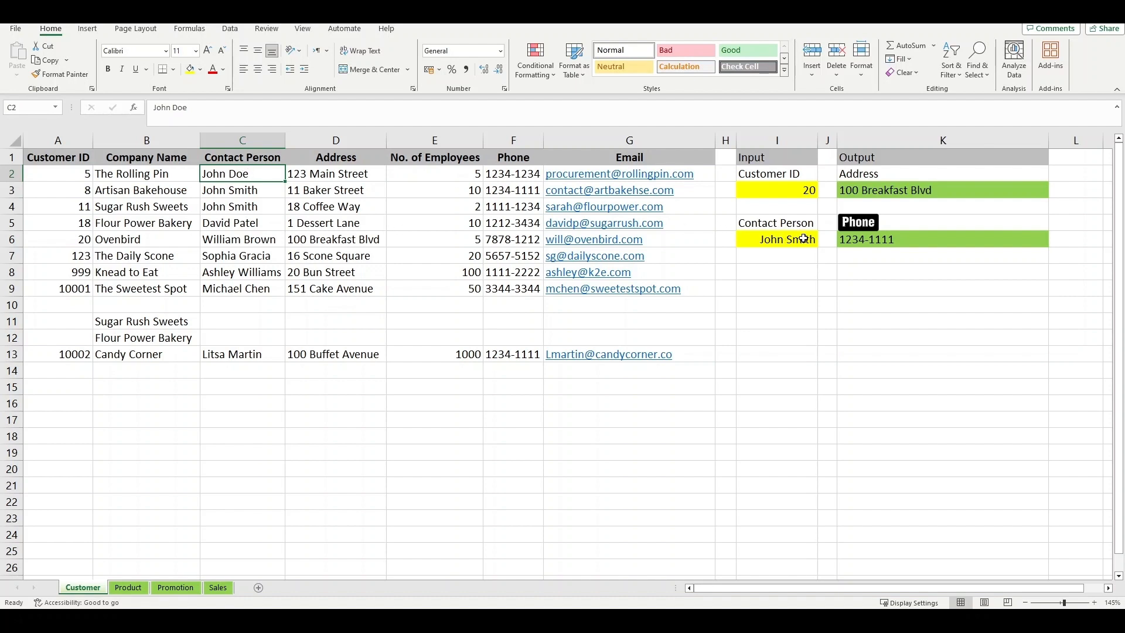
Step: Copy the contact person's name from C3 and paste it into C2
click(244, 194)
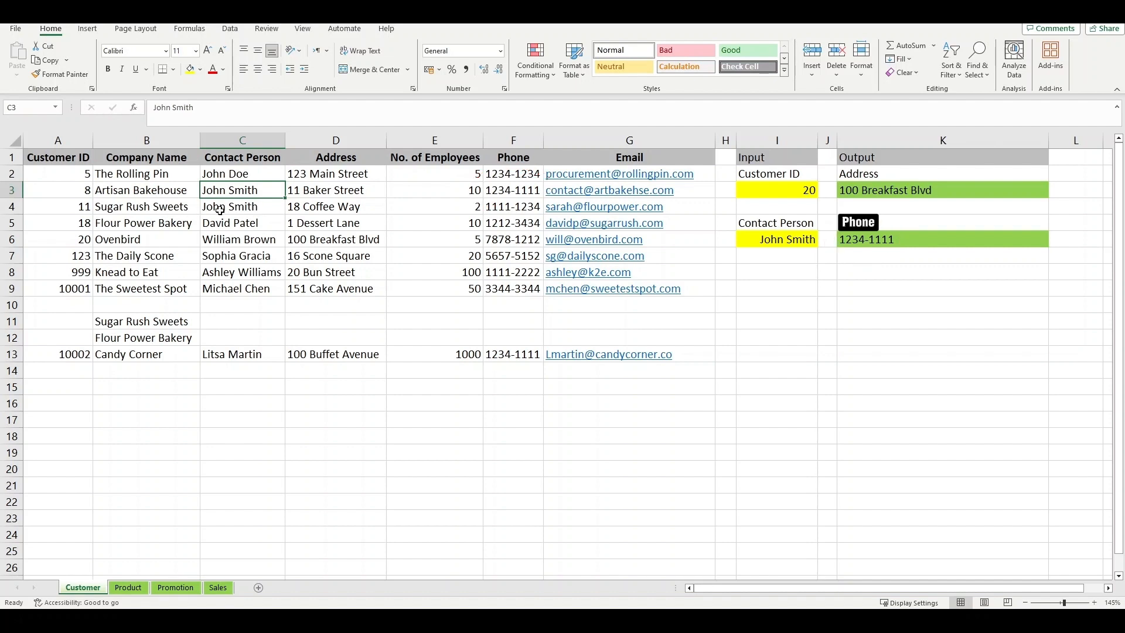
right_click(264, 191)
click(327, 236)
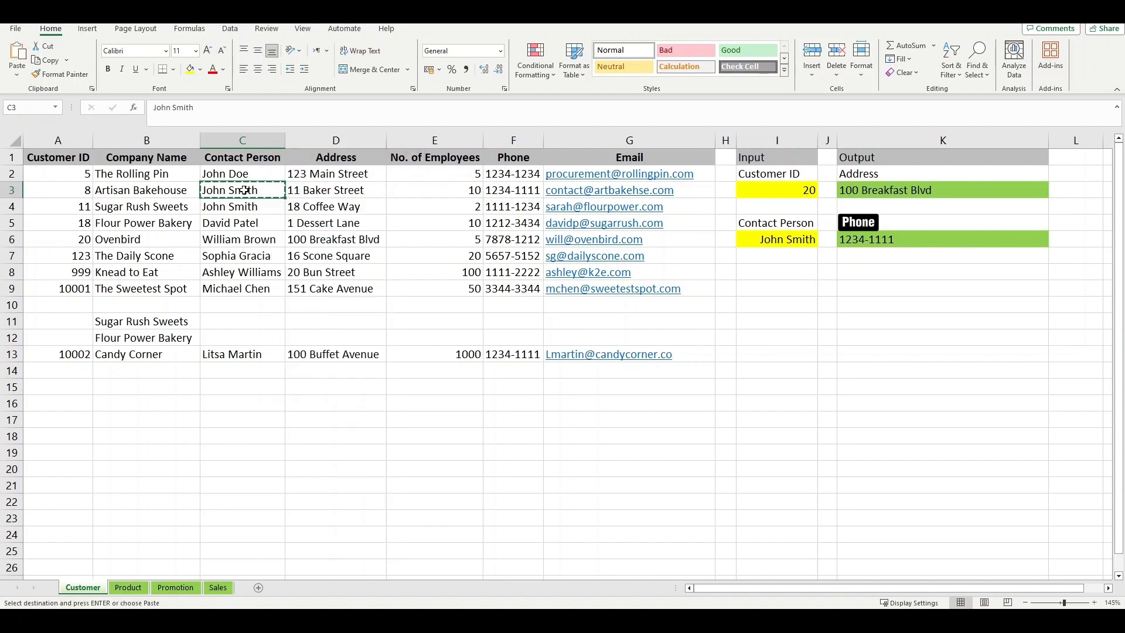
click(255, 175)
right_click(255, 176)
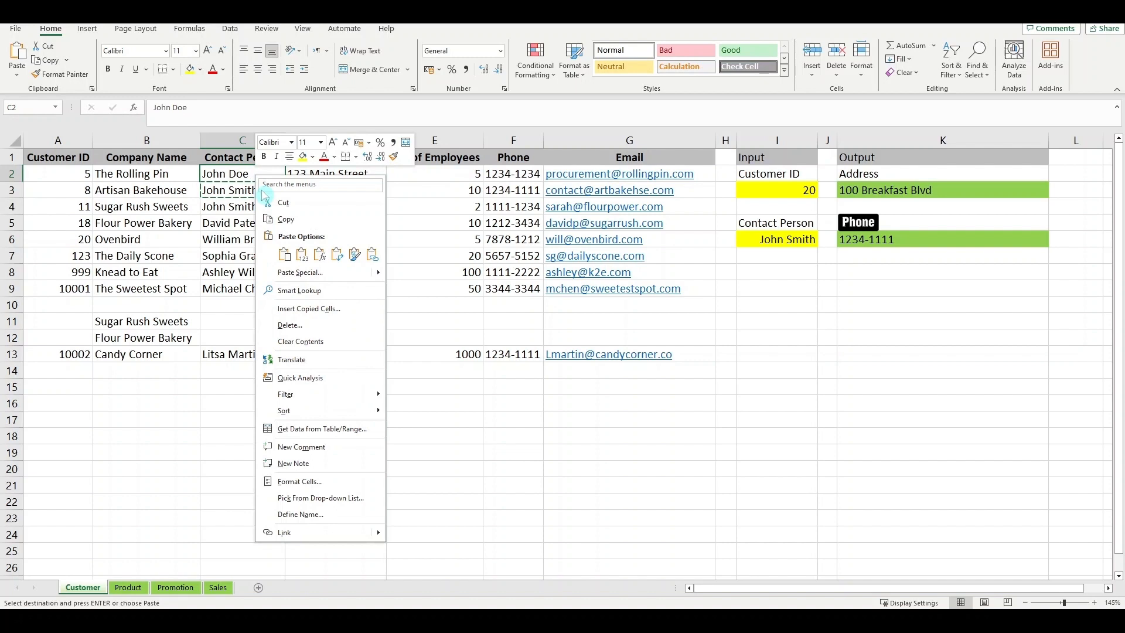
click(289, 258)
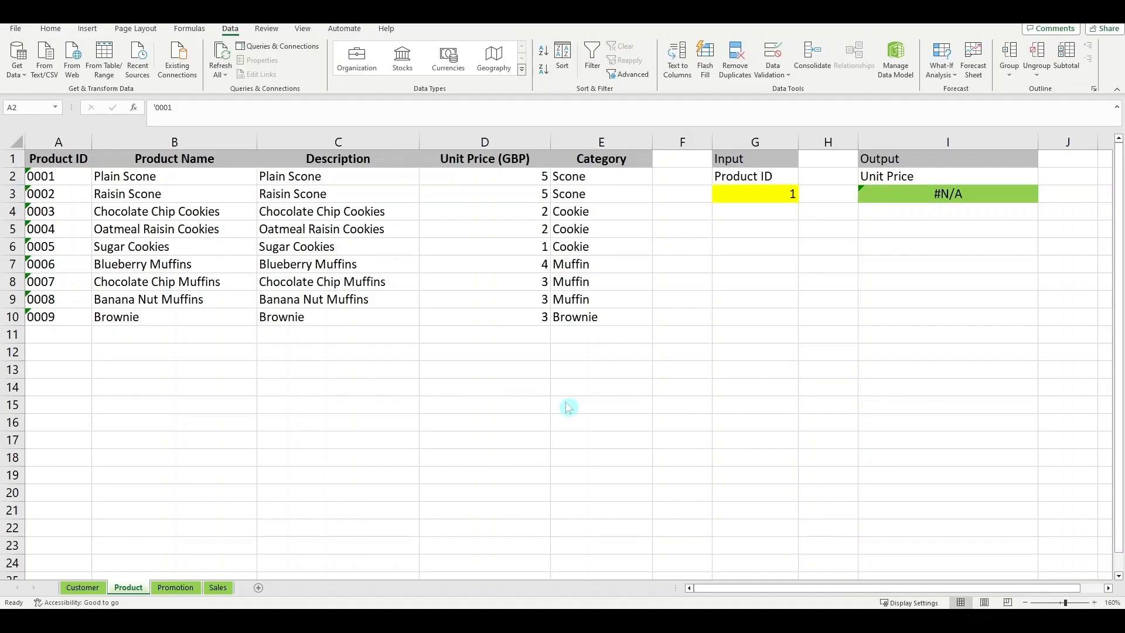
Step: On the Product sheet, compare the data format of the product IDs in A2:A10 with the input in G3 and inspect I3's formula
key(ctrl+a)
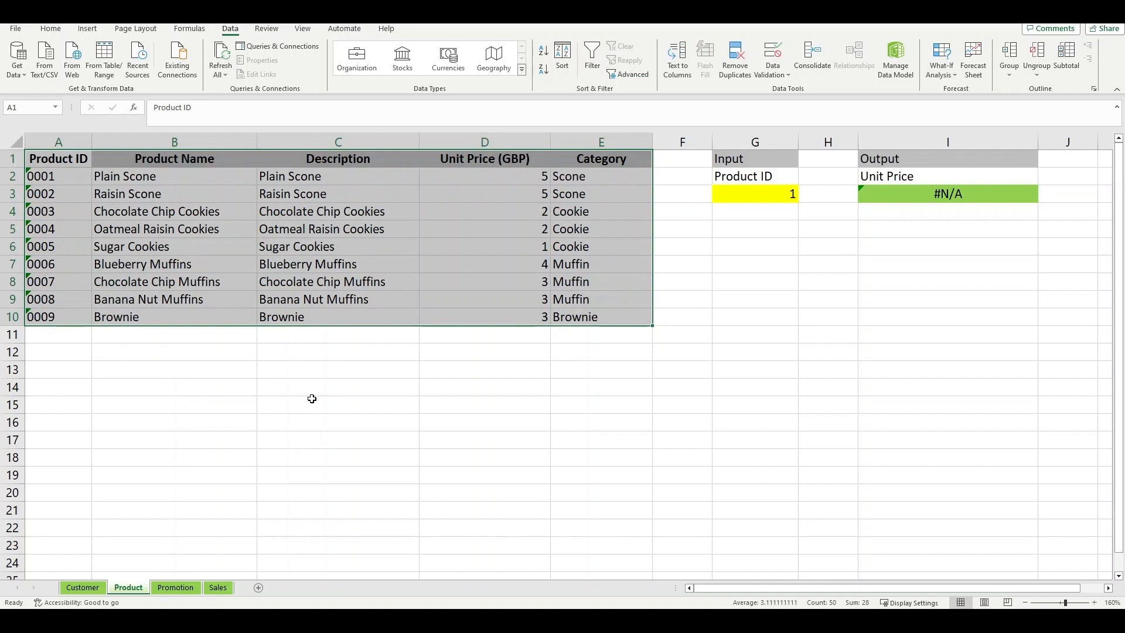
click(62, 180)
drag(63, 180, 61, 319)
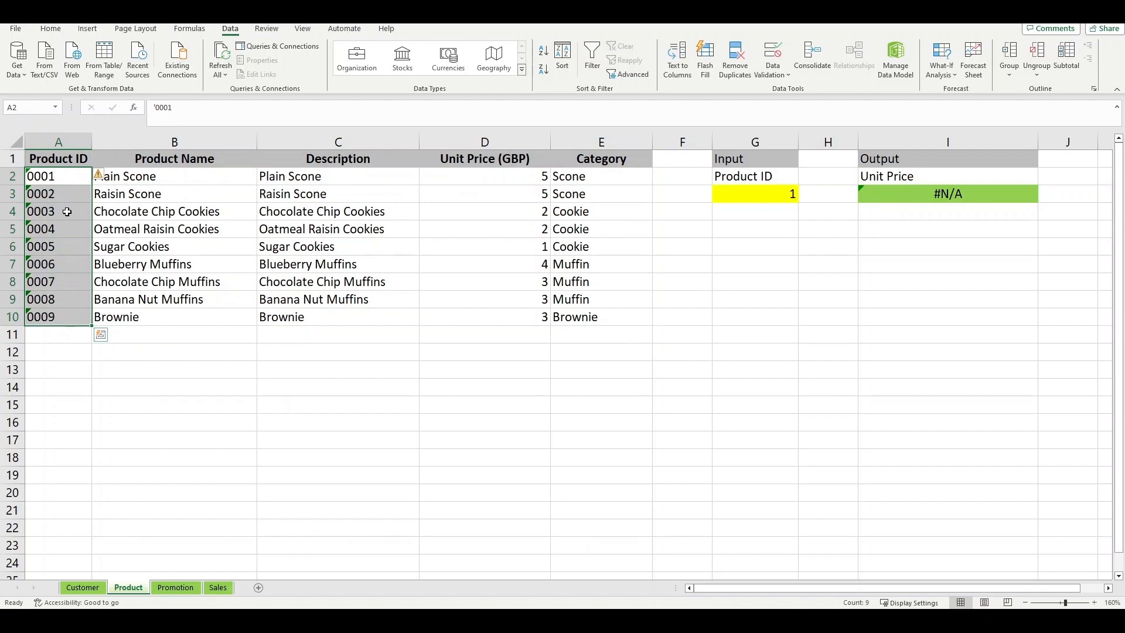
click(60, 176)
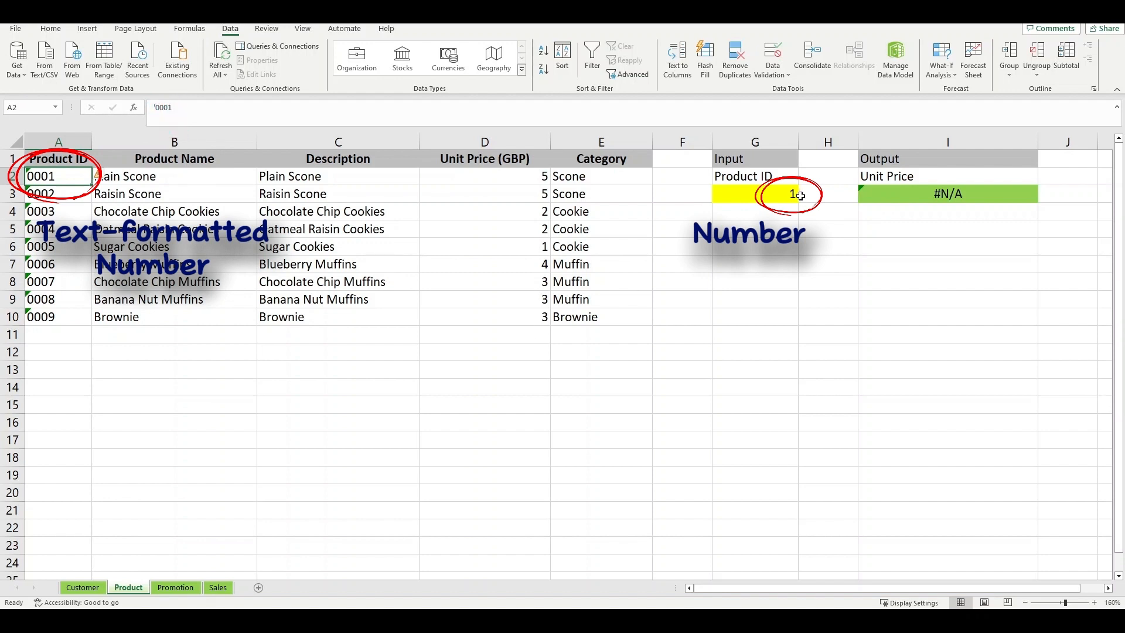
click(782, 194)
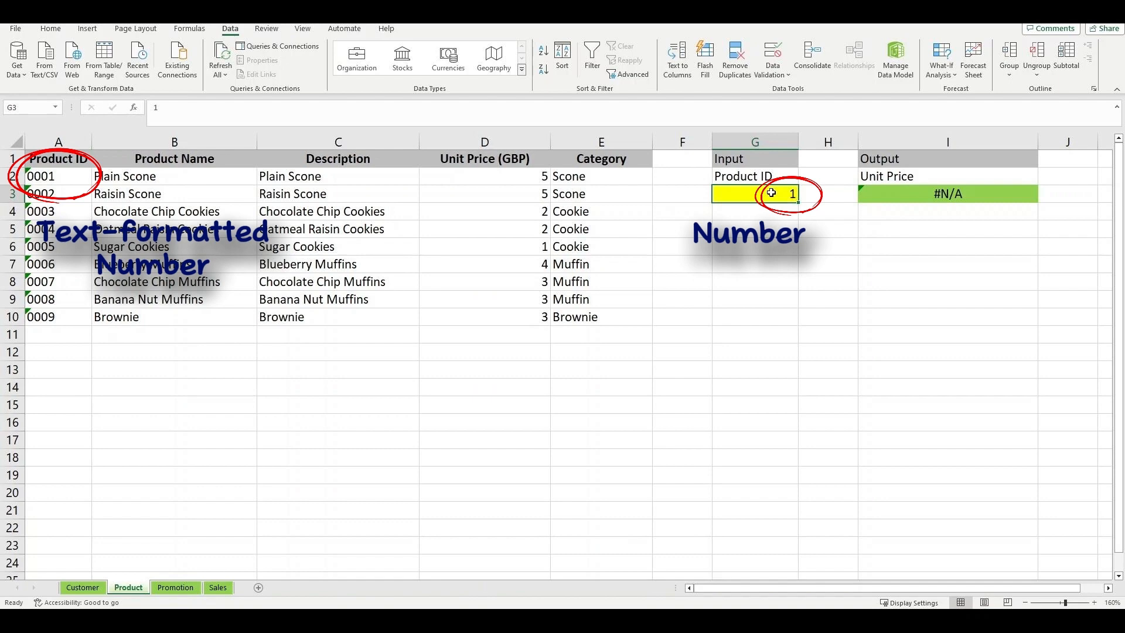
click(58, 176)
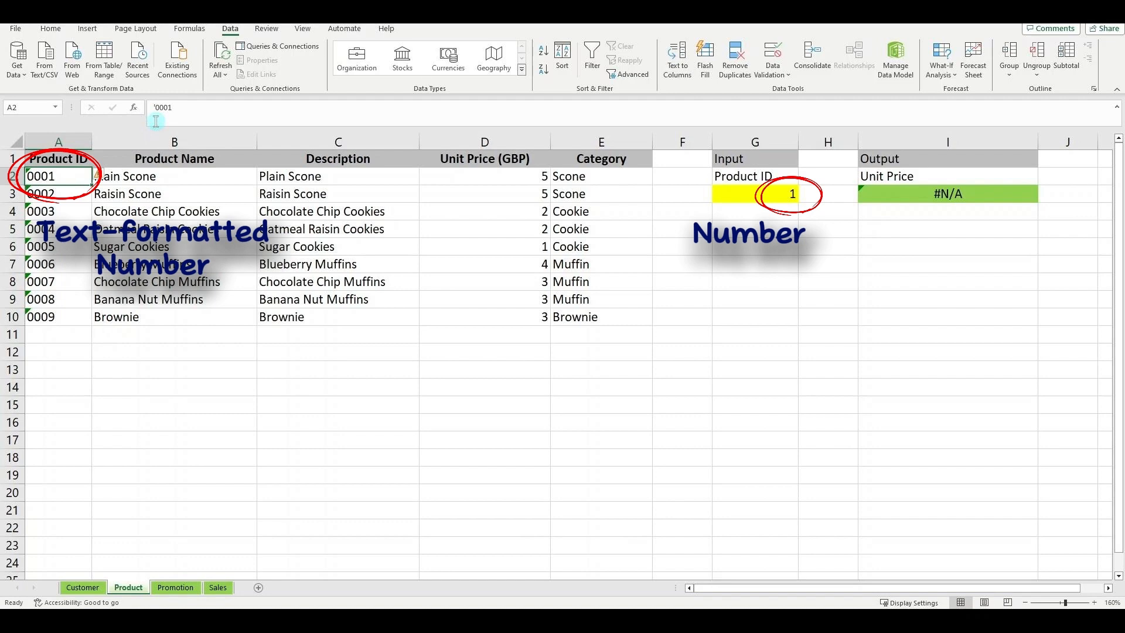
click(756, 194)
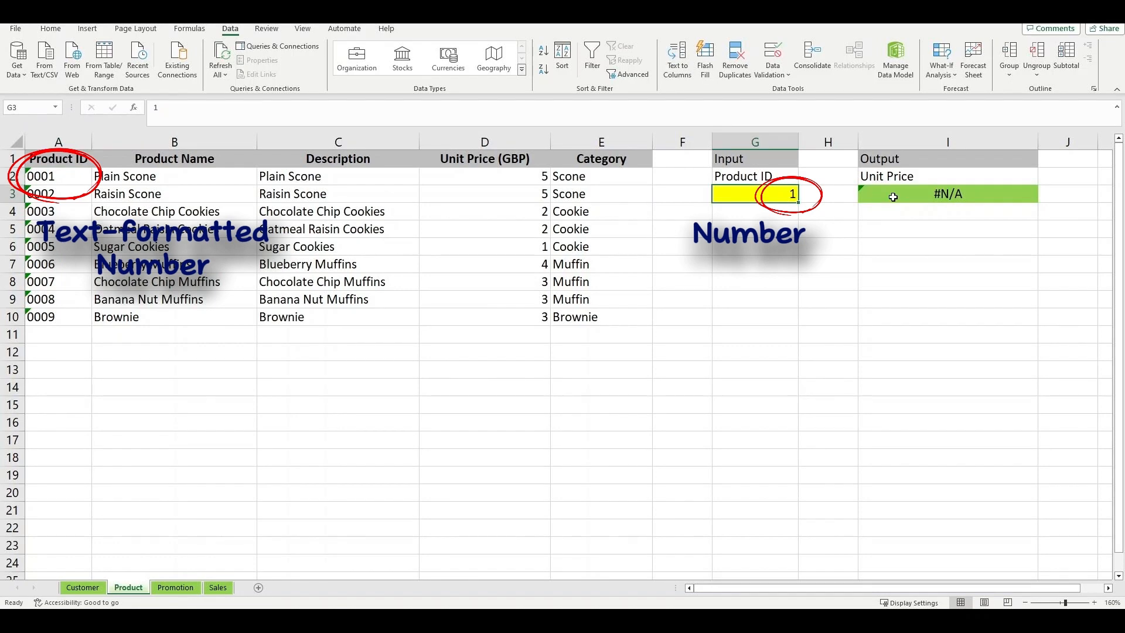
click(893, 196)
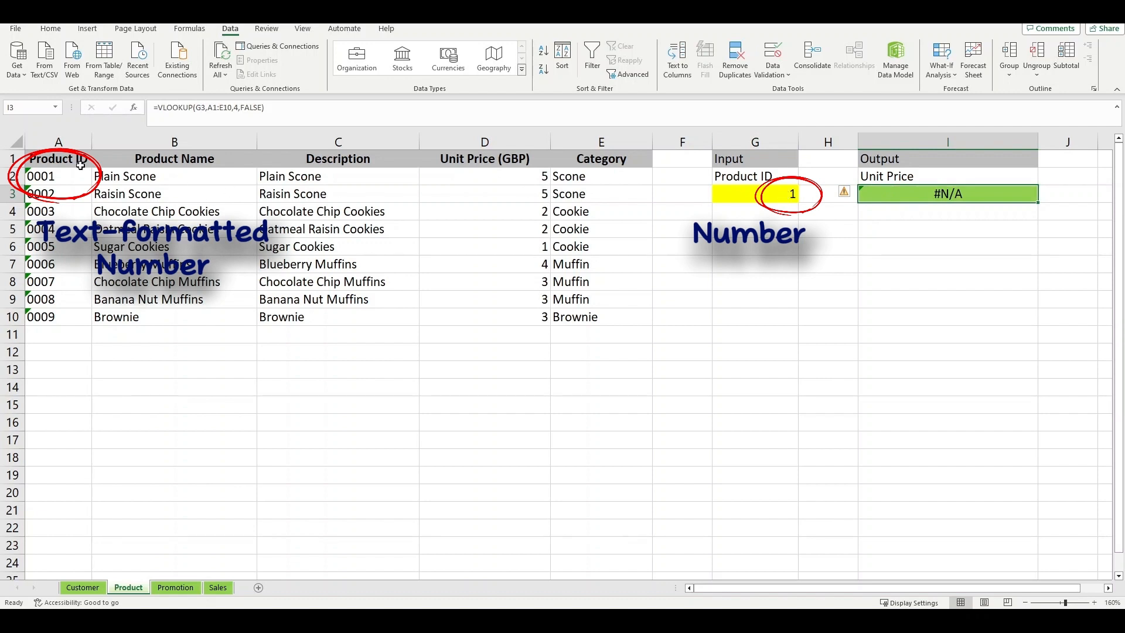
Step: Re-enter the product ID input in G3 as the text-formatted number '0001 to match the format of the lookup column
click(766, 195)
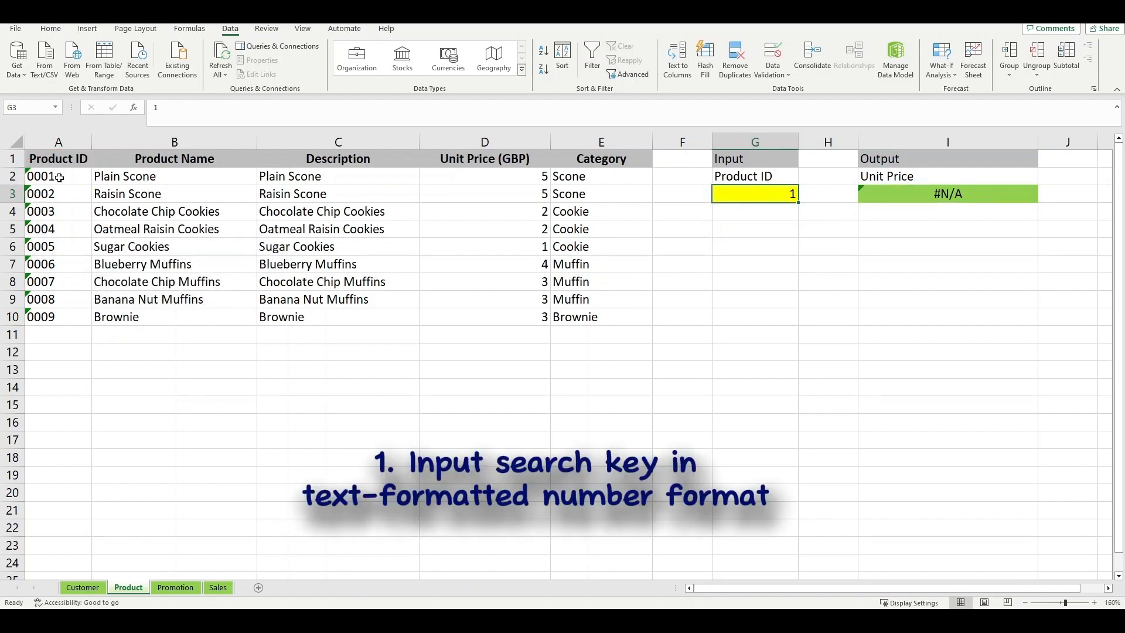
click(893, 195)
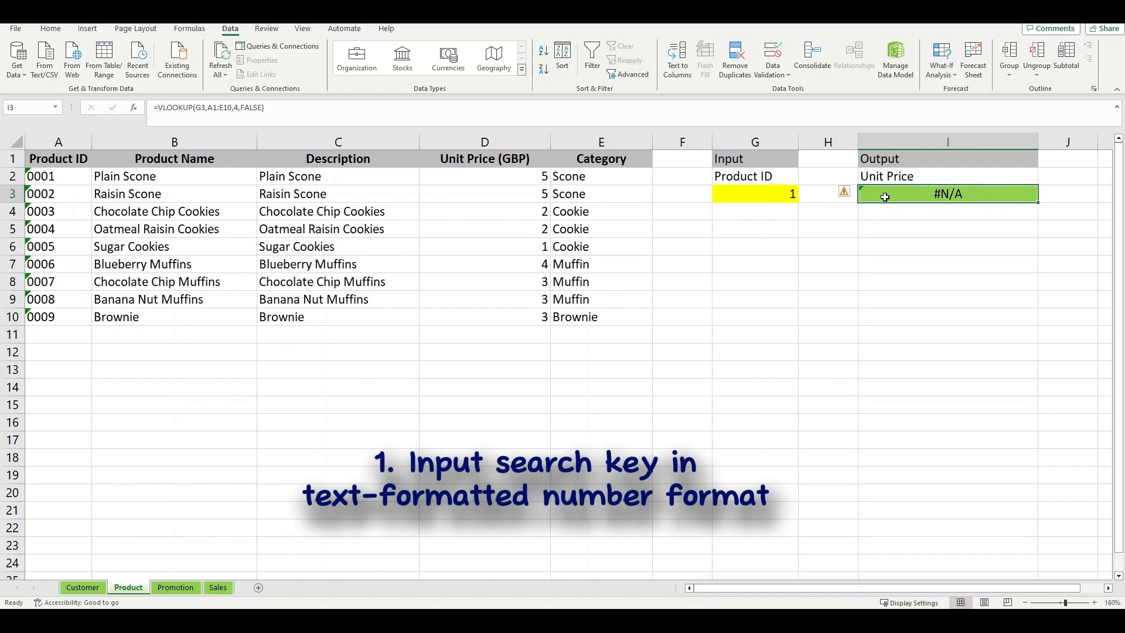
click(782, 197)
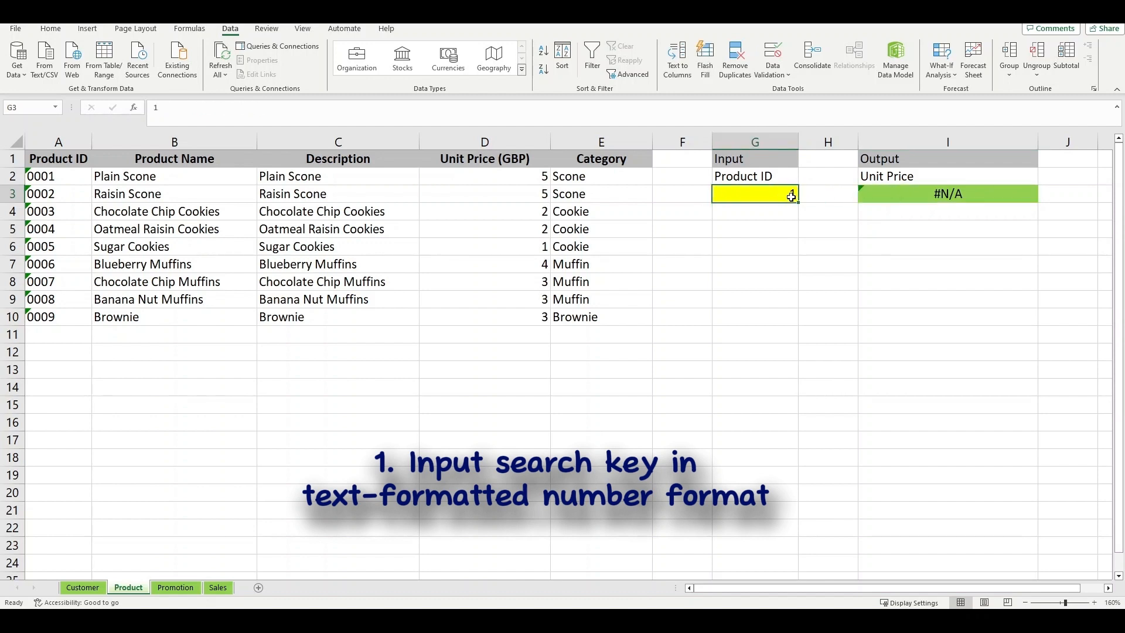
click(191, 107)
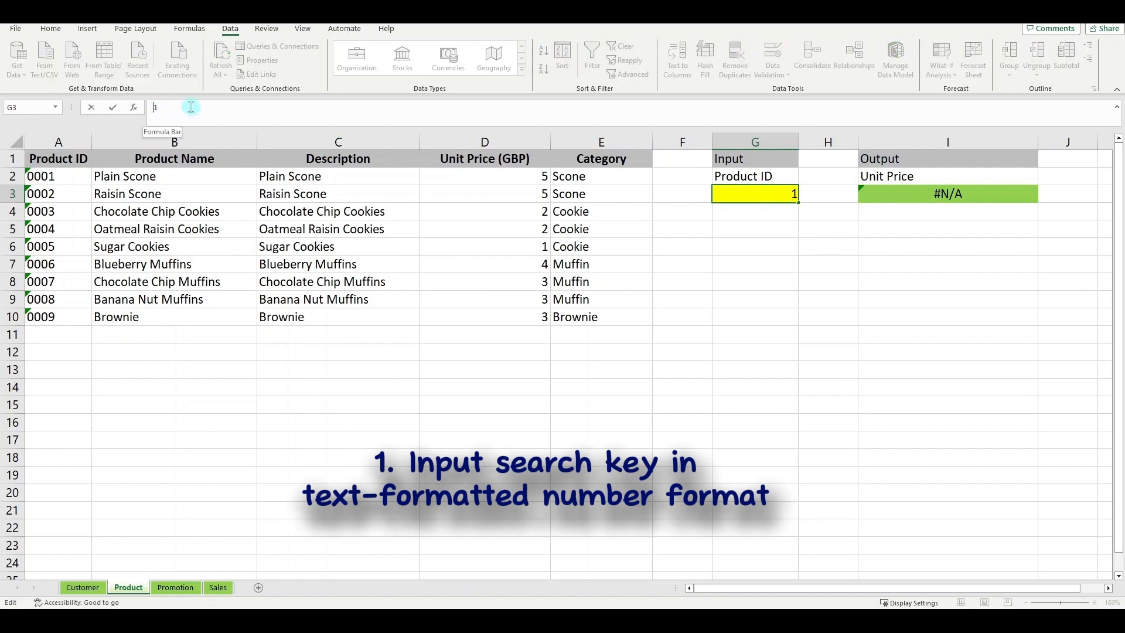
text('0)
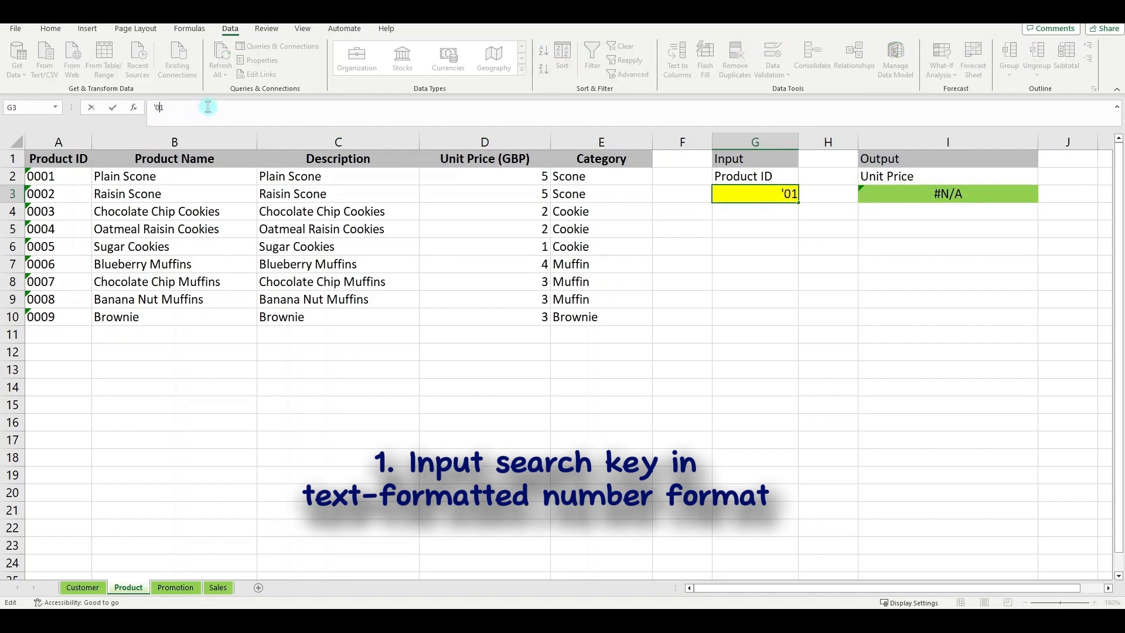
text(00)
key(Return)
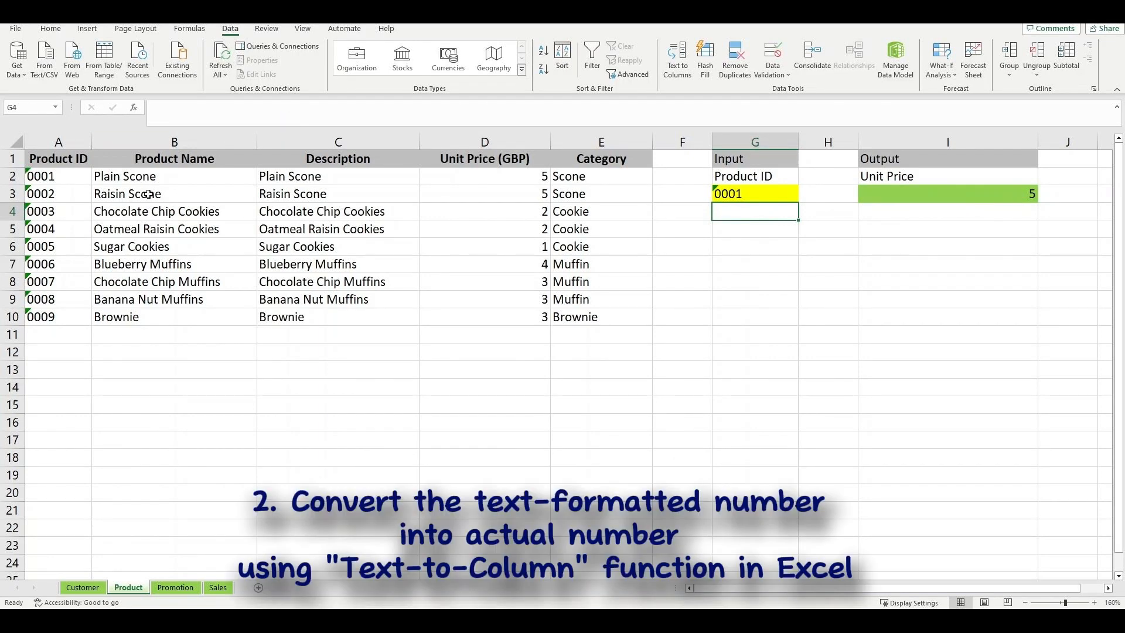
Step: Convert the Product ID column A to actual numbers with Text to Columns, using Delimited, no delimiters, and the General data format
click(67, 141)
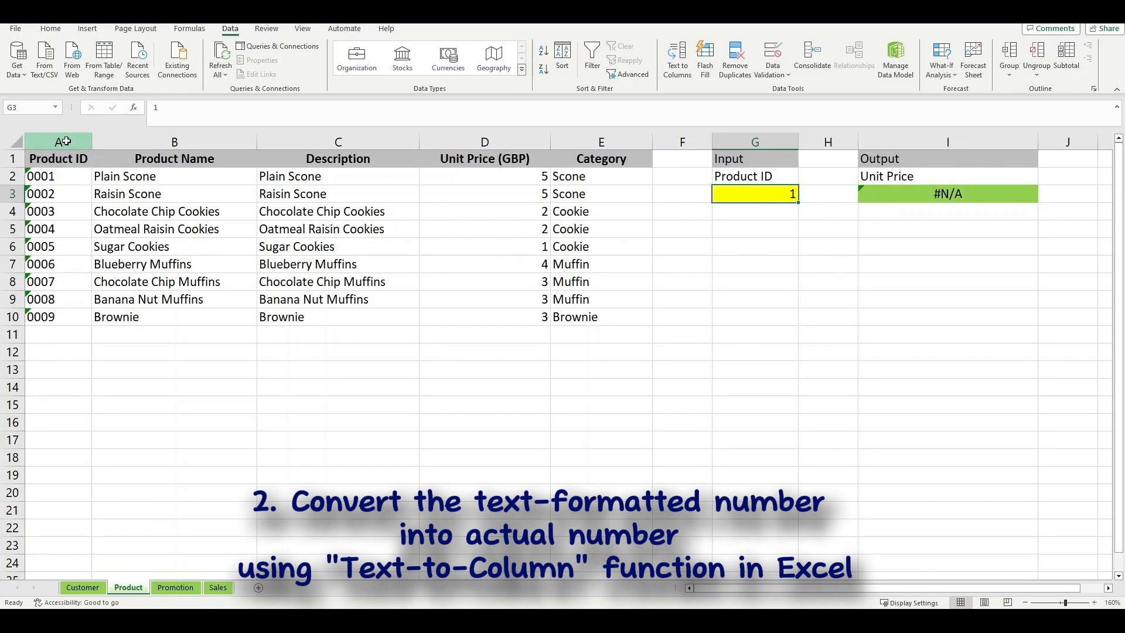
click(67, 140)
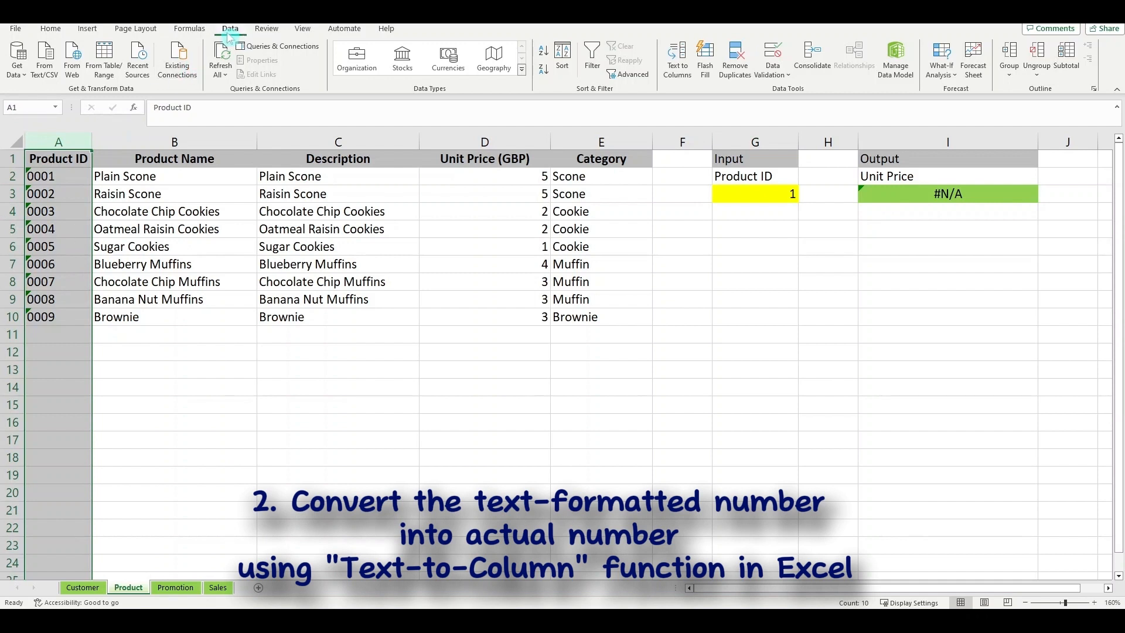
click(678, 64)
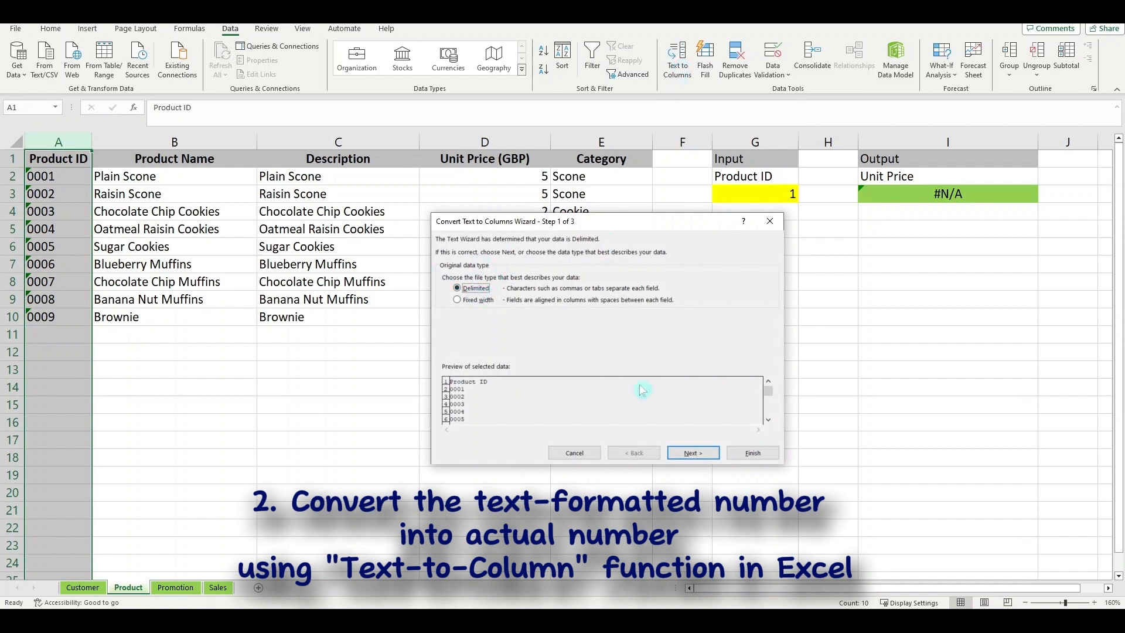
click(691, 453)
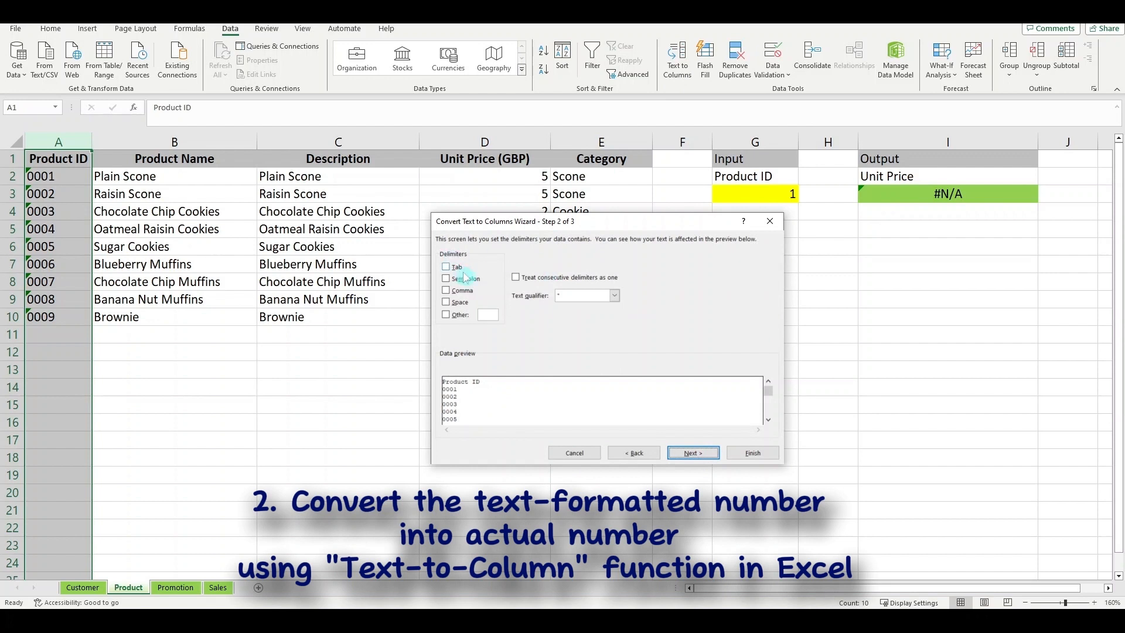
click(702, 456)
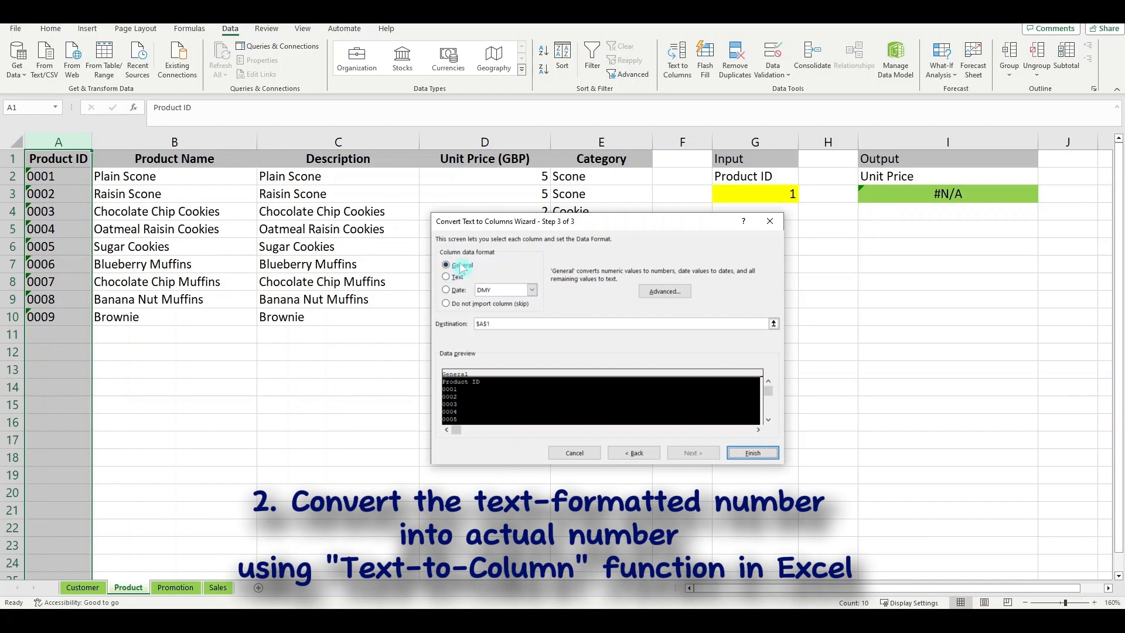
click(764, 454)
Step: Check the converted IDs in A2:A10 and set the product ID input in G3 to 3 to test the lookup
click(70, 178)
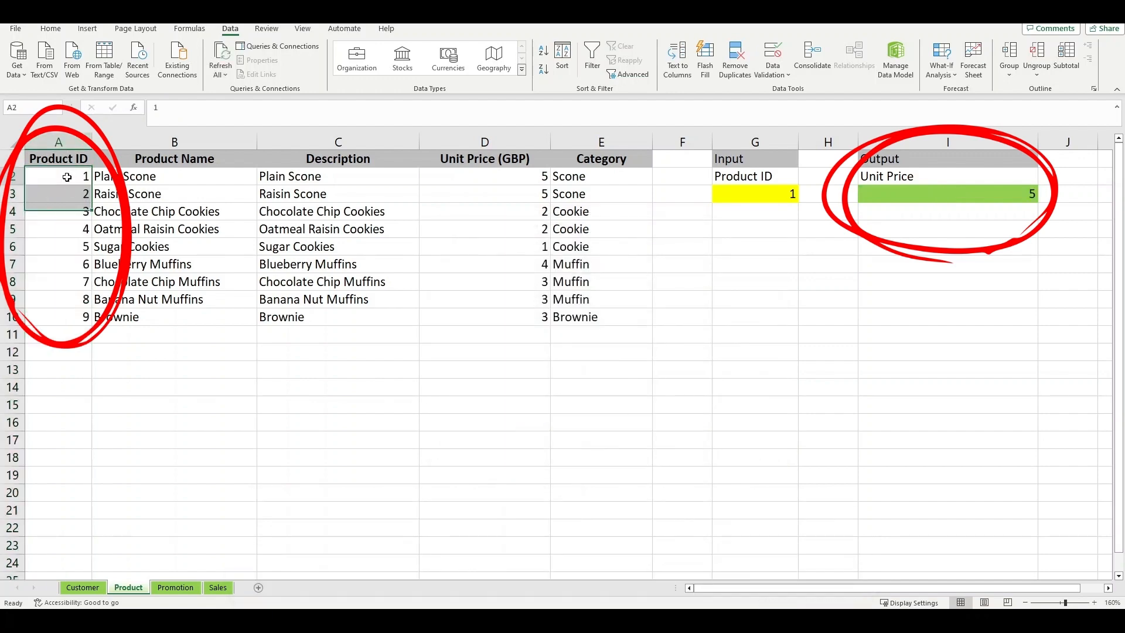
drag(70, 178, 82, 327)
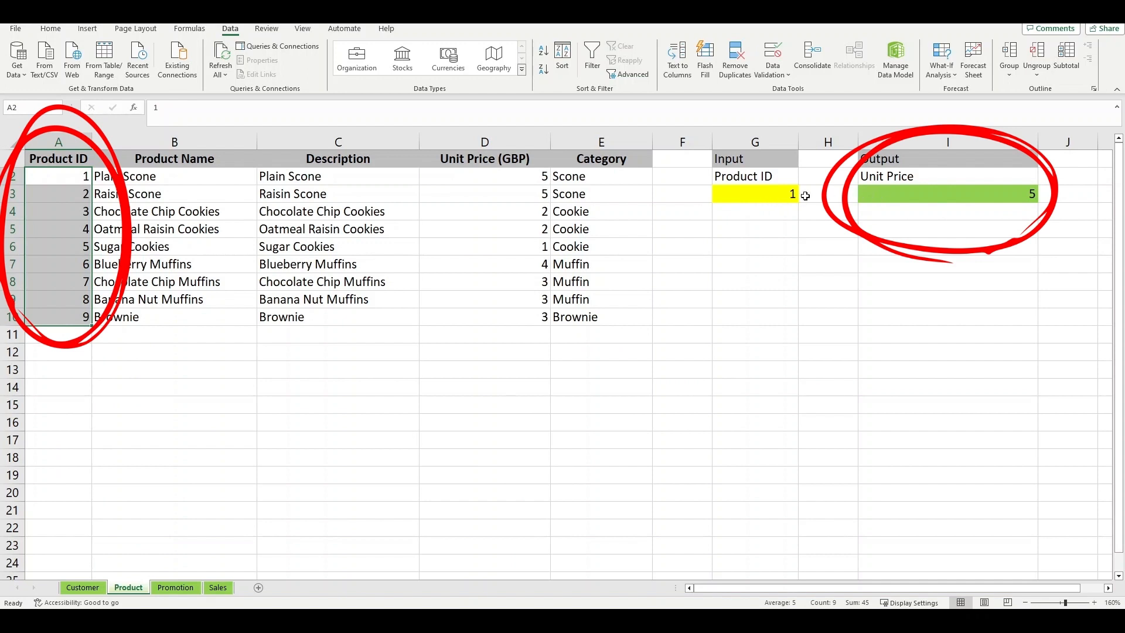
click(772, 195)
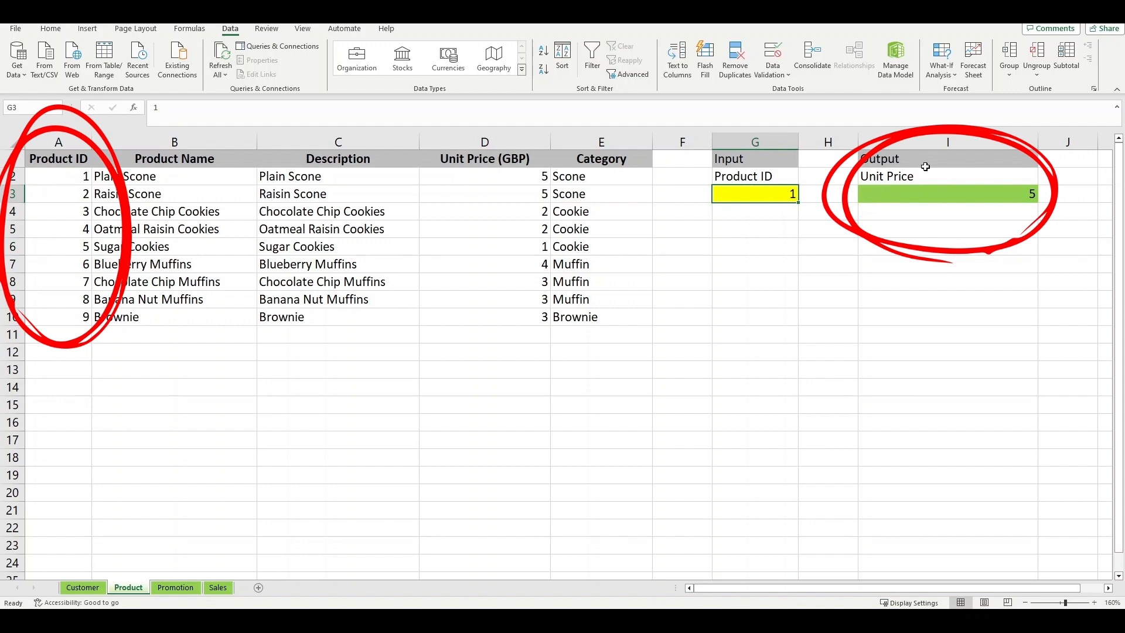
key(BackSpace)
text(3)
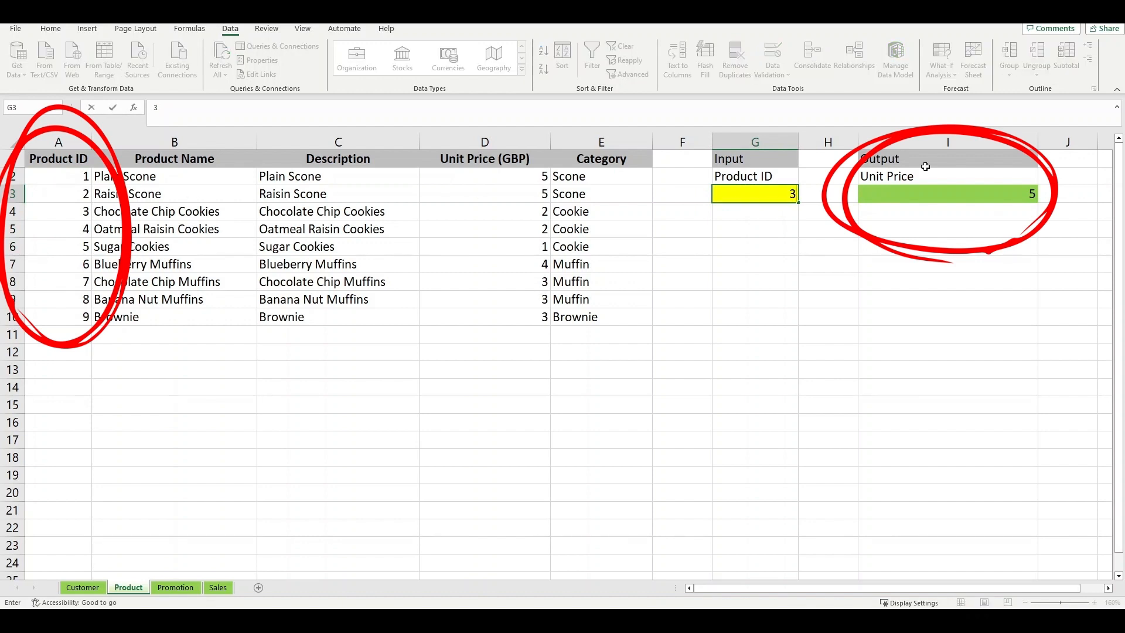
key(Return)
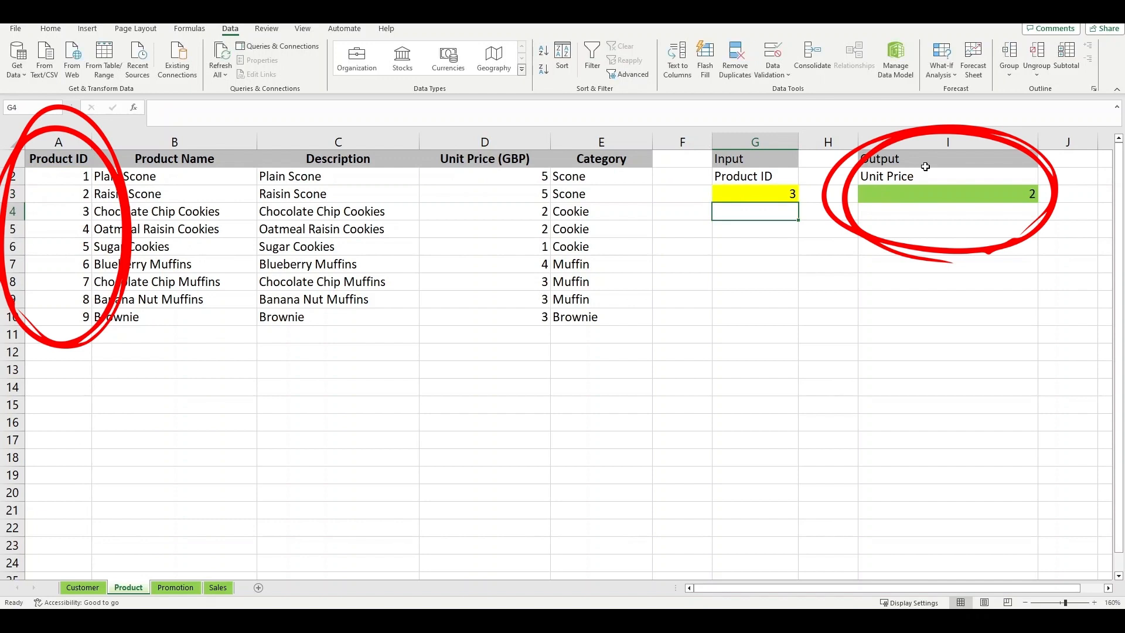